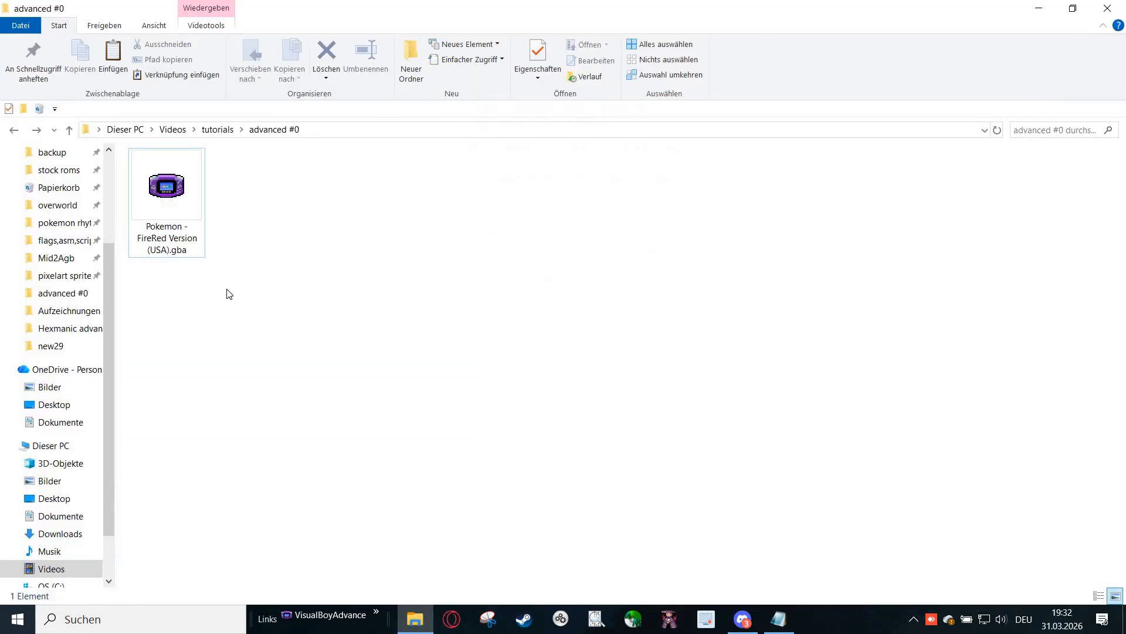
Launch Hex Maniac Advance and load the ROM Pokemon - FireRed Version (USA).gba from the advanced #0 folder.
{"action": "left_click_drag", "start_coordinate": [229, 299], "coordinate": [467, 393]}
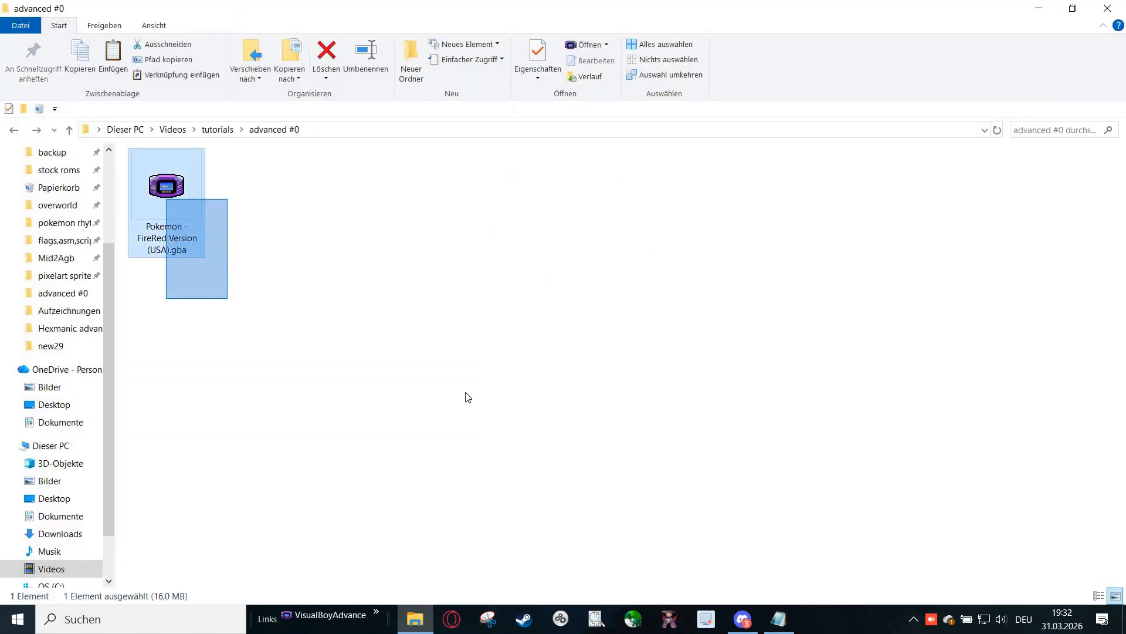
{"action": "left_click", "coordinate": [671, 622]}
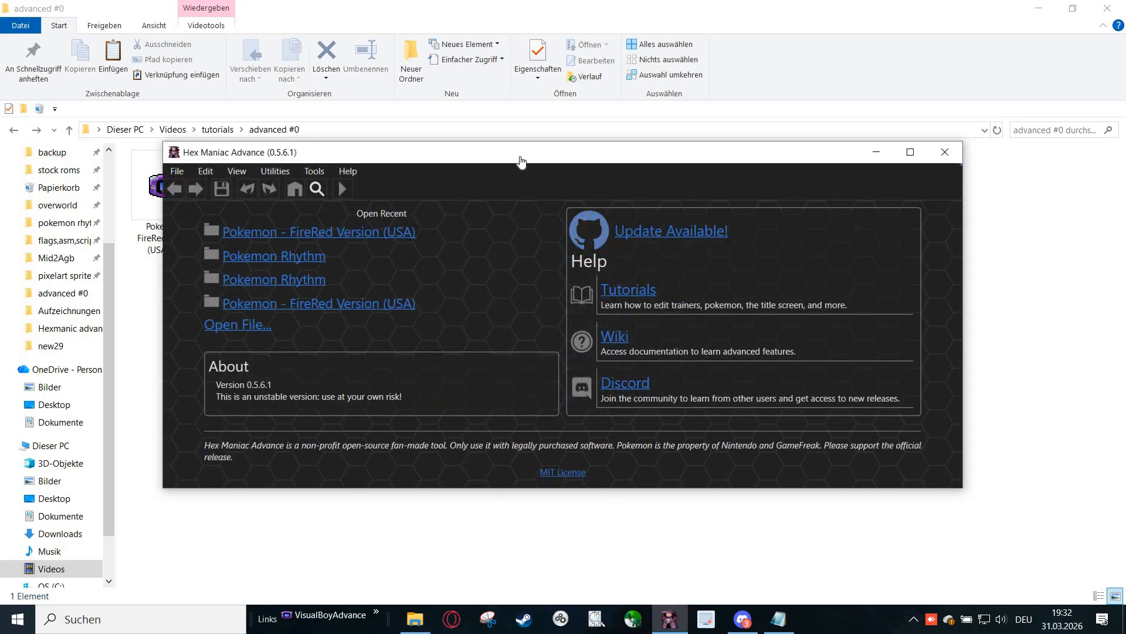
{"action": "left_click_drag", "start_coordinate": [510, 155], "coordinate": [685, 125]}
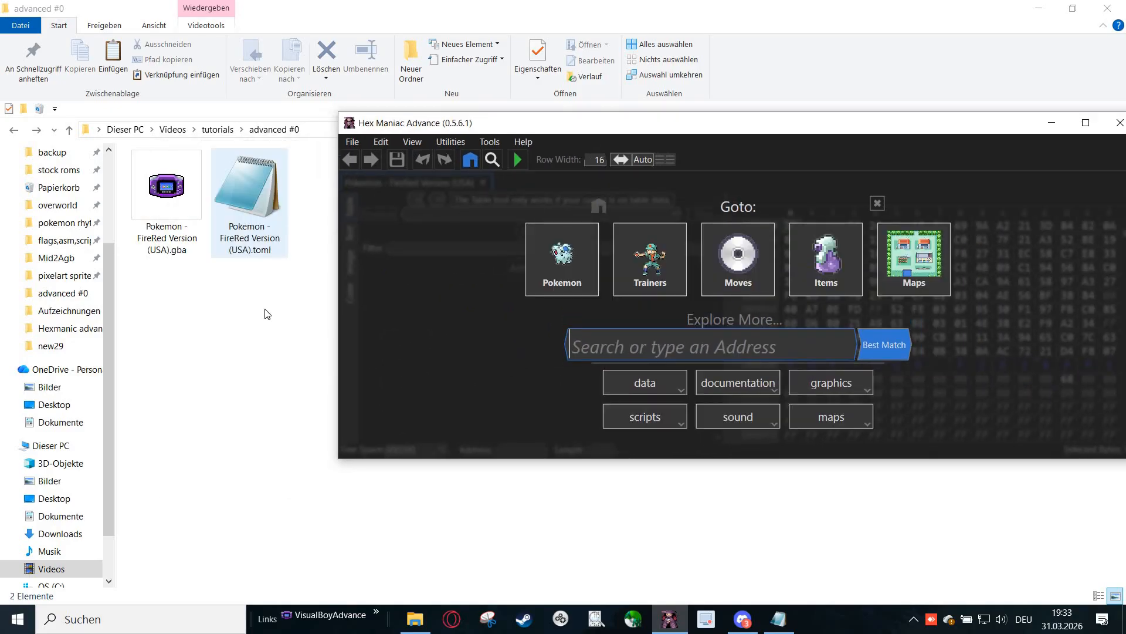
Open Pokemon - FireRed Version (USA).toml in the text editor and look through its NamedAnchors entries.
{"action": "left_click", "coordinate": [263, 221]}
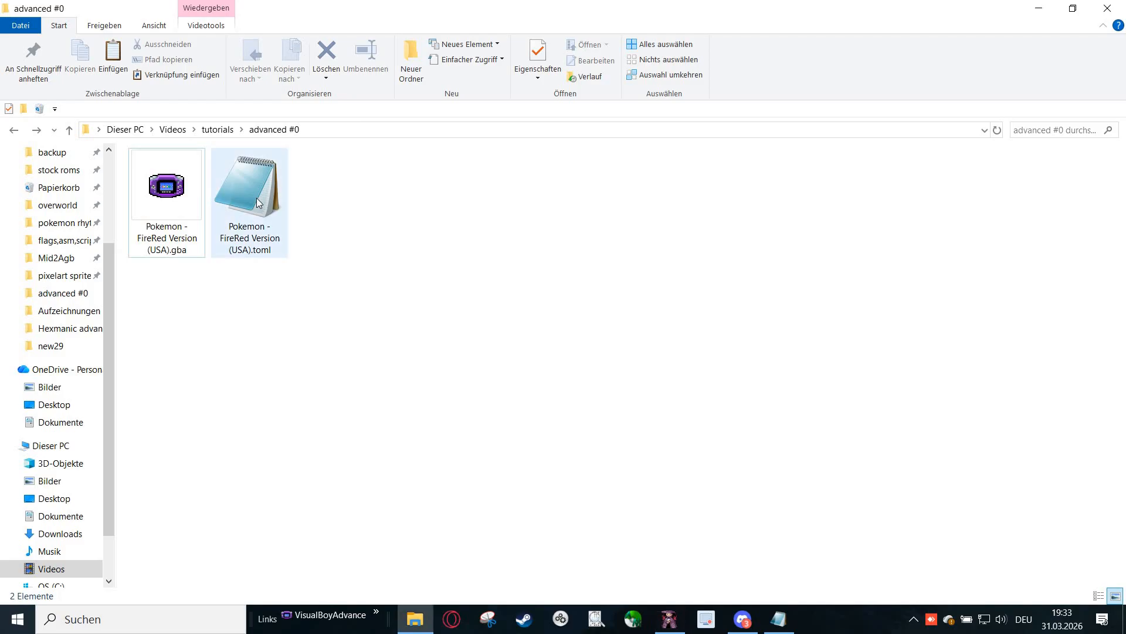
{"action": "double_click", "coordinate": [256, 198]}
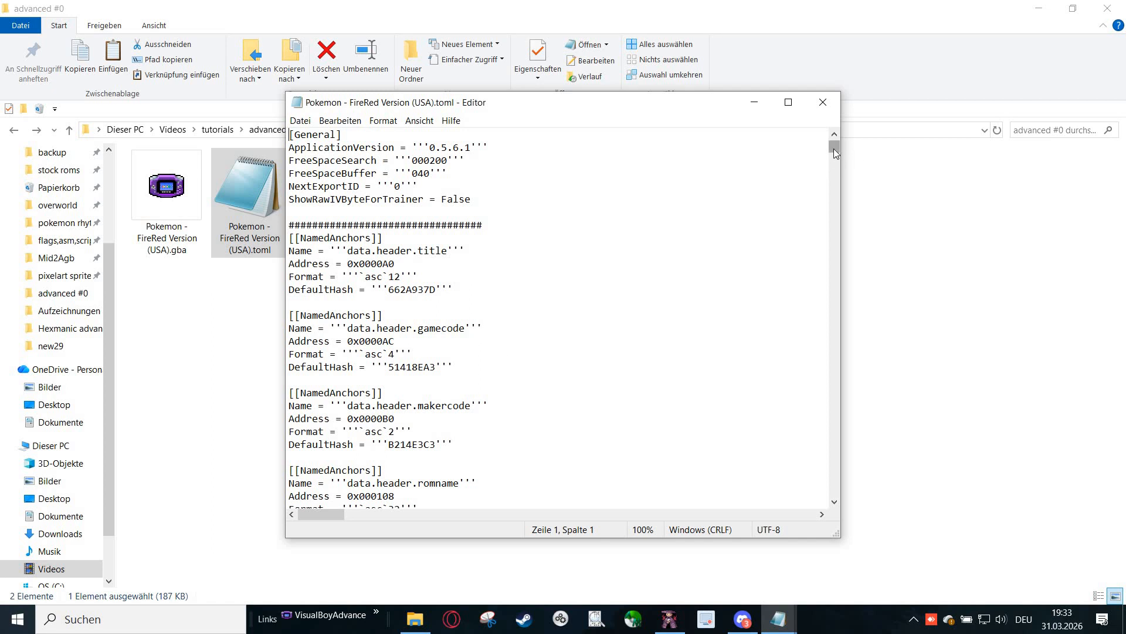
{"action": "mouse_move", "coordinate": [835, 152]}
{"action": "left_mouse_down"}
{"action": "mouse_move", "coordinate": [844, 331]}
{"action": "mouse_move", "coordinate": [814, 599]}
{"action": "mouse_move", "coordinate": [838, 141]}
{"action": "left_mouse_up"}
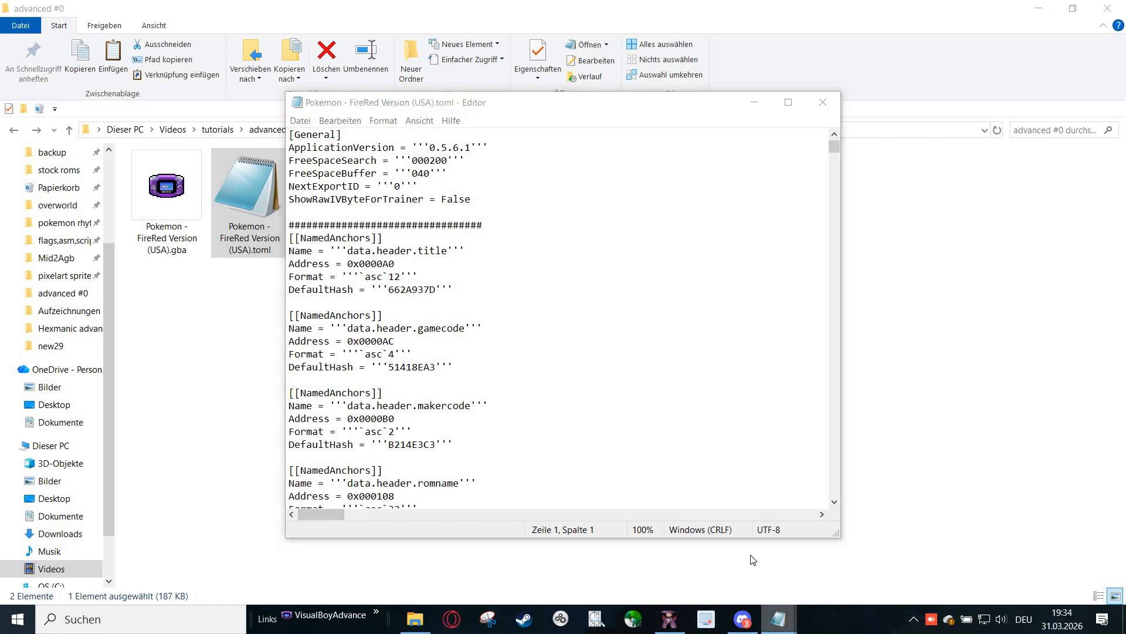
Bring up List.txt to review the tutorial topics, and minimize it again.
{"action": "mouse_move", "coordinate": [778, 621]}
{"action": "left_click", "coordinate": [736, 505]}
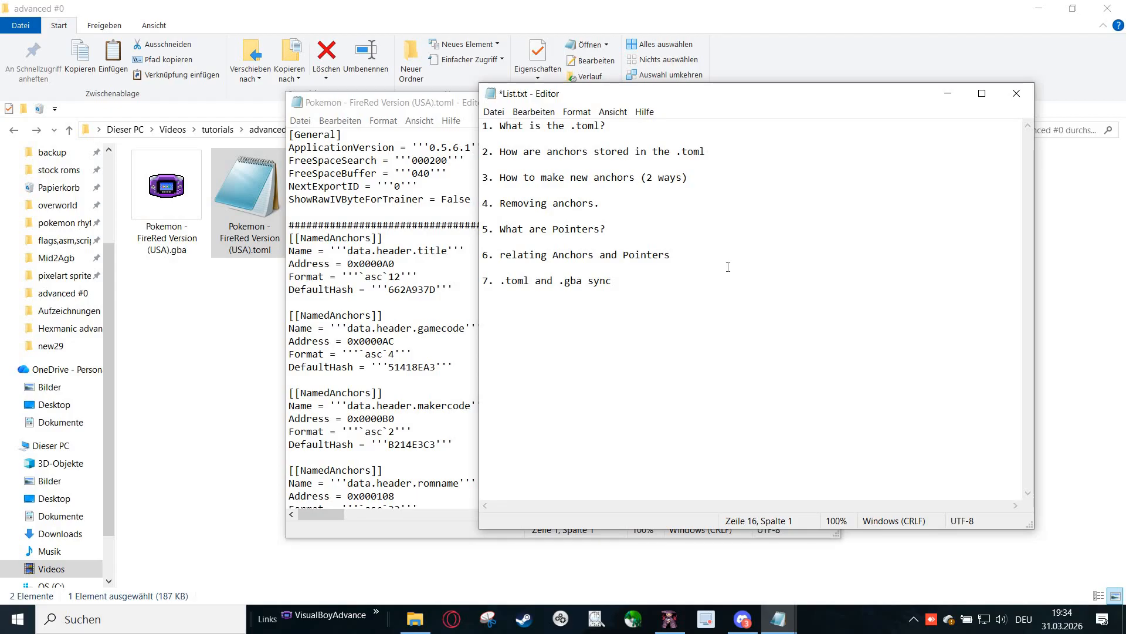
{"action": "left_click", "coordinate": [947, 93]}
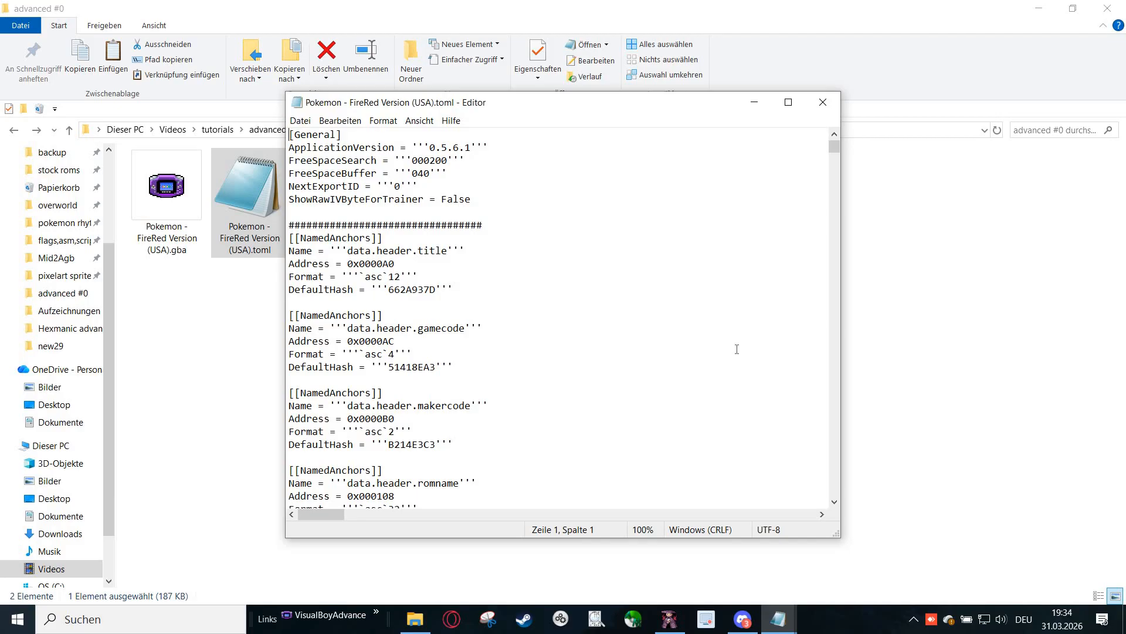
Switch to Hex Maniac Advance and maximize its window.
{"action": "left_click", "coordinate": [670, 619]}
{"action": "left_click_drag", "start_coordinate": [912, 120], "coordinate": [745, 91]}
{"action": "left_click", "coordinate": [918, 92]}
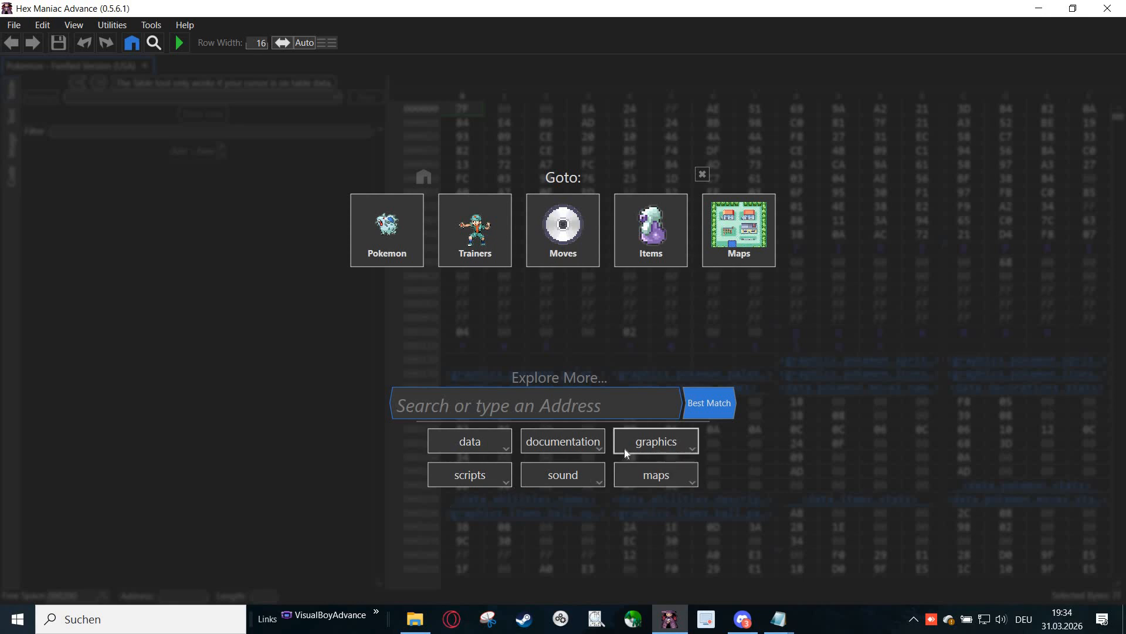
Expand the graphics category in the Goto view to examine its anchor groups, and collapse it again.
{"action": "left_click", "coordinate": [684, 444]}
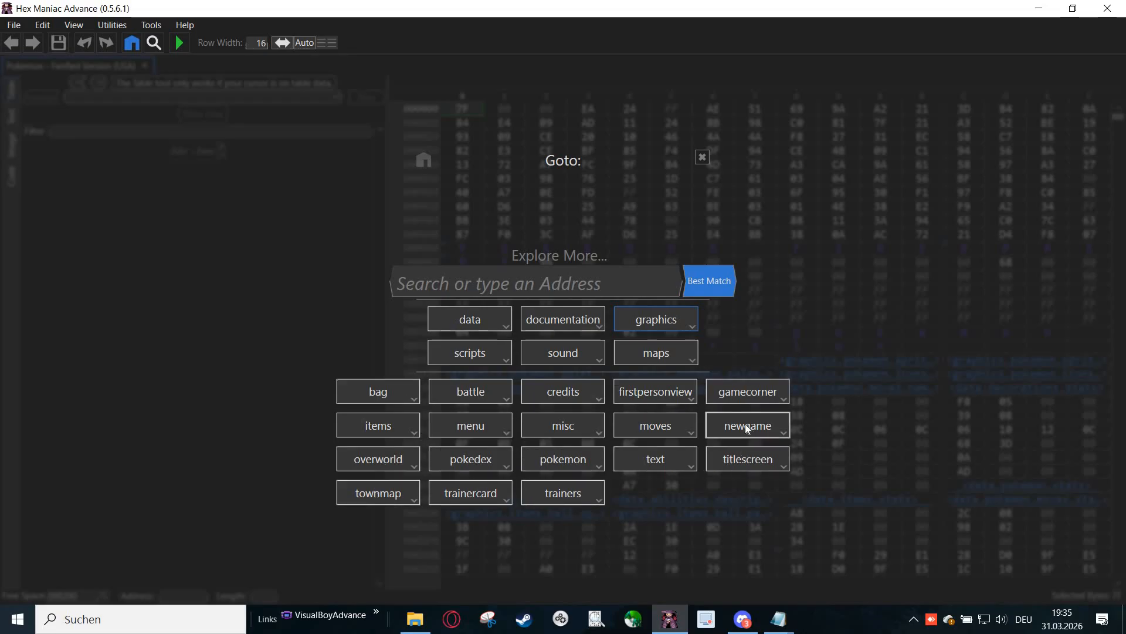
{"action": "left_click", "coordinate": [664, 322]}
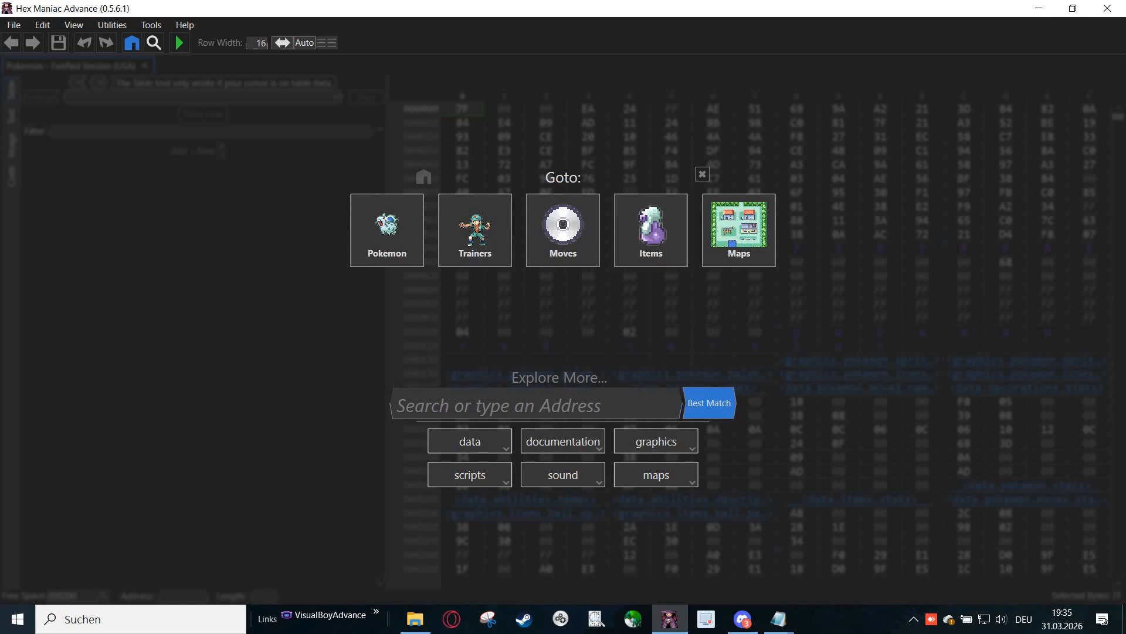
{"action": "left_click", "coordinate": [779, 619]}
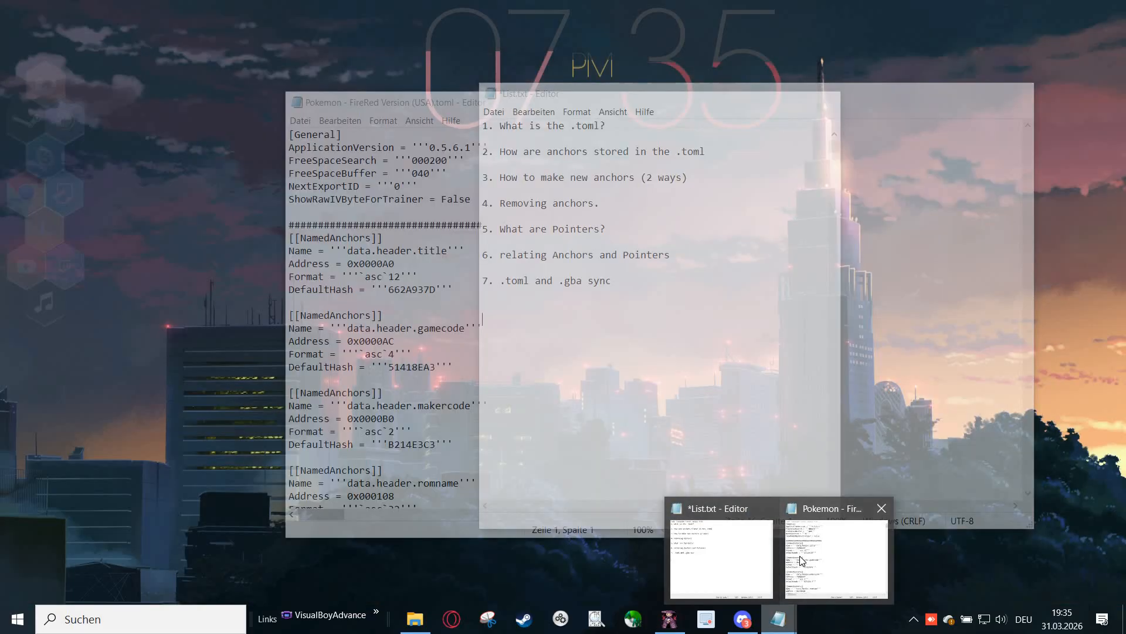
{"action": "mouse_move", "coordinate": [807, 555]}
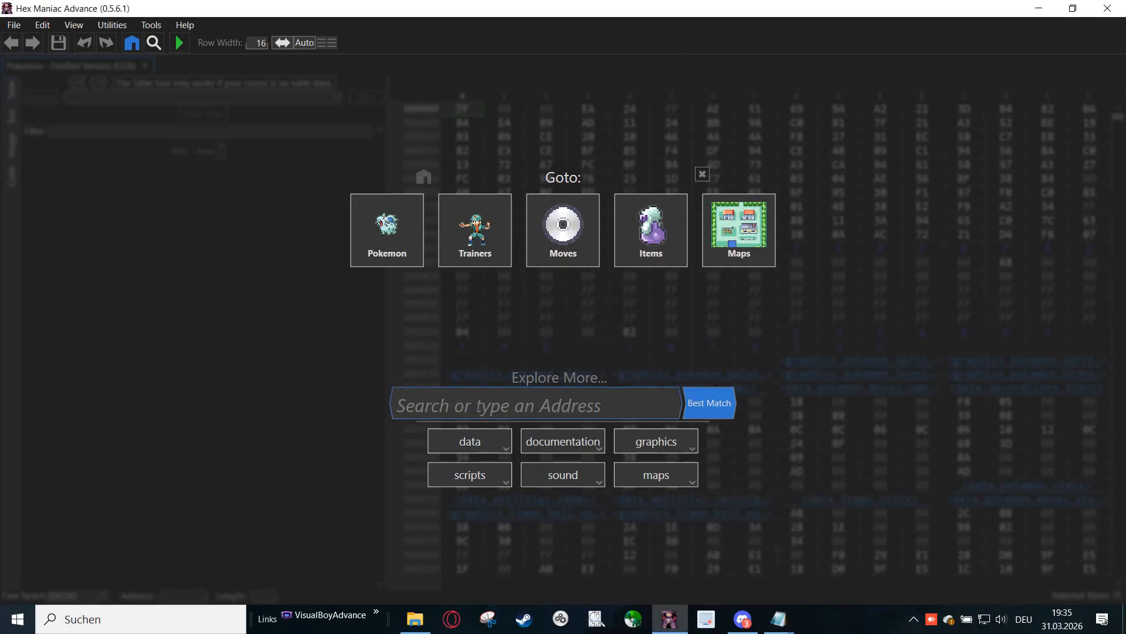
{"action": "left_click", "coordinate": [479, 407]}
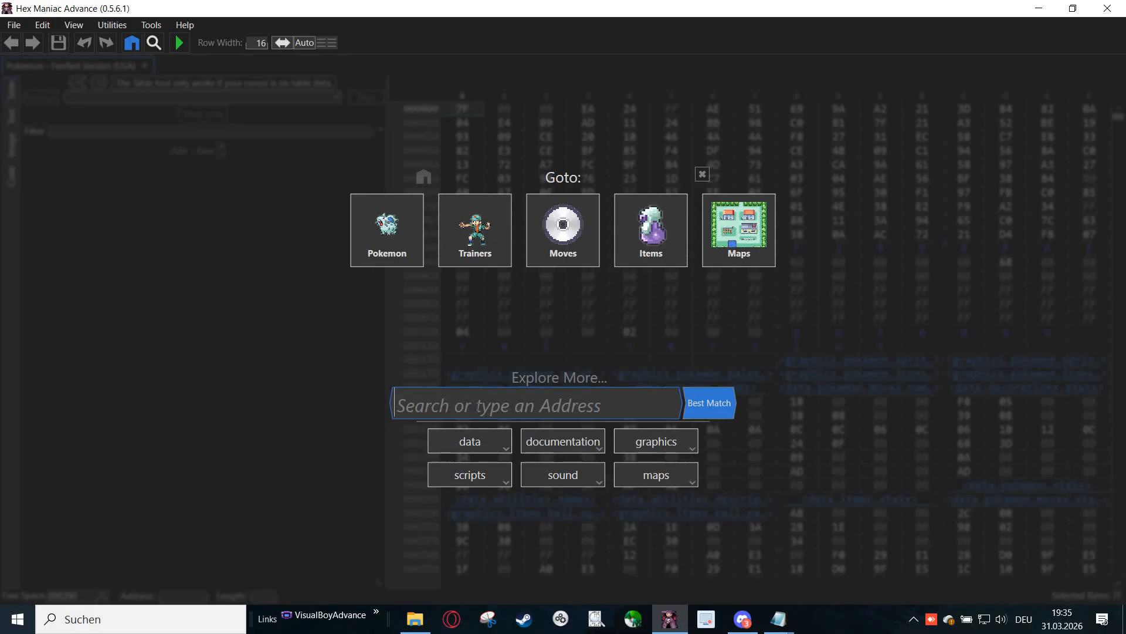
Open the online reference List of All Symbols for FireRed in the browser.
{"action": "left_click", "coordinate": [185, 28]}
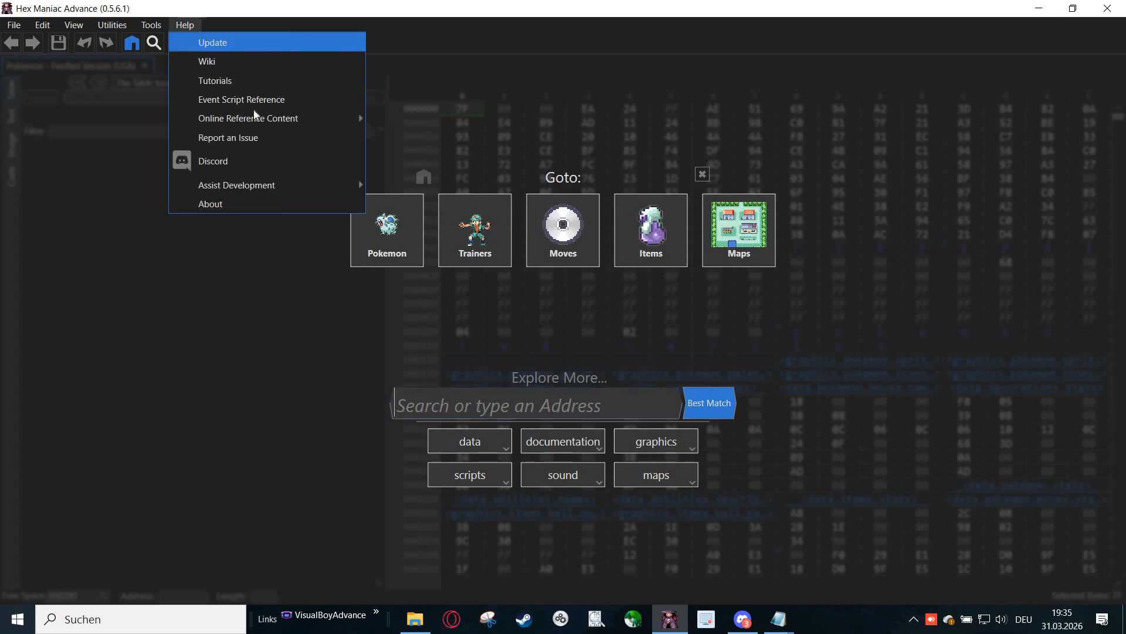
{"action": "mouse_move", "coordinate": [258, 120]}
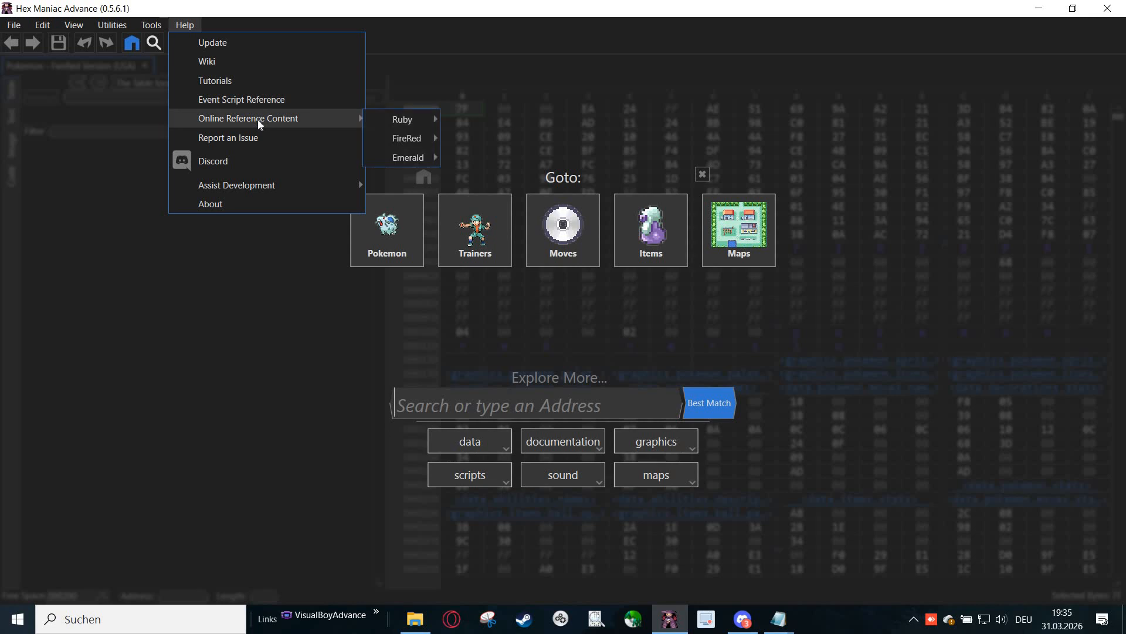
{"action": "mouse_move", "coordinate": [391, 137]}
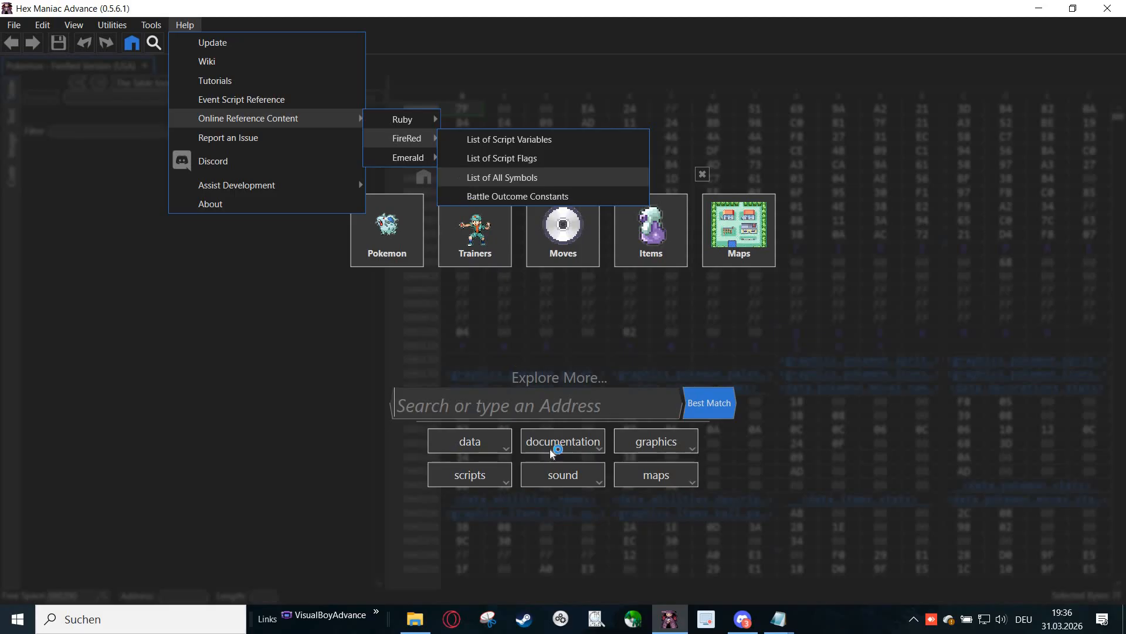
{"action": "left_click", "coordinate": [821, 410]}
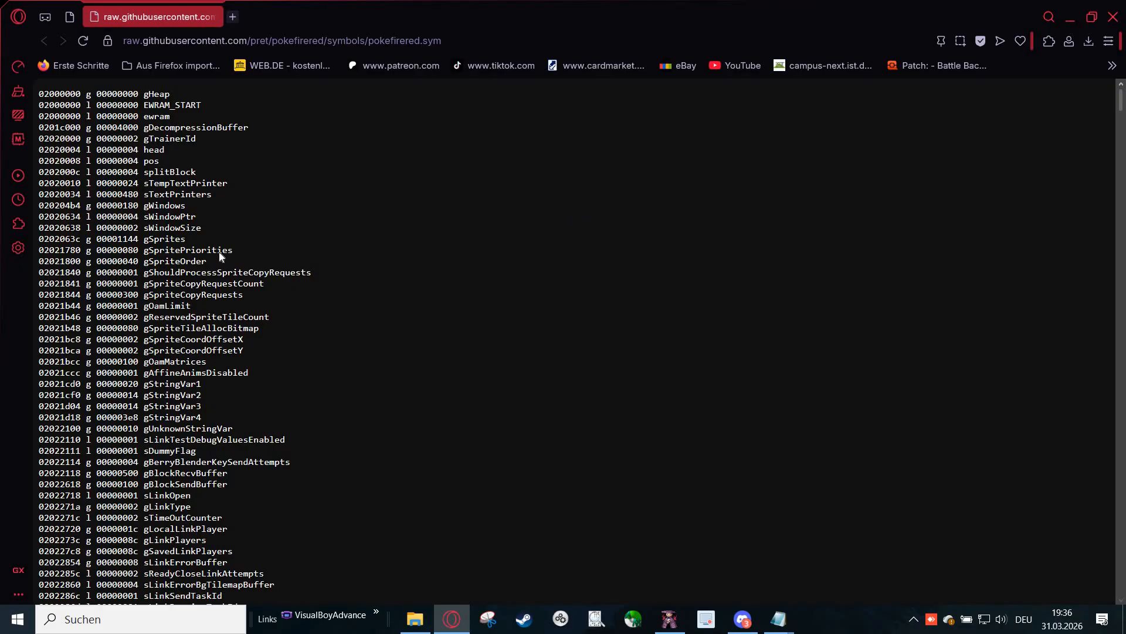
Search the symbol list for "whiteout" and examine the DoWhiteOut and ComputeWhiteOutMoneyLoss entries.
{"action": "left_click_drag", "start_coordinate": [1122, 104], "coordinate": [1051, 88]}
{"action": "key", "text": "ctrl+f"}
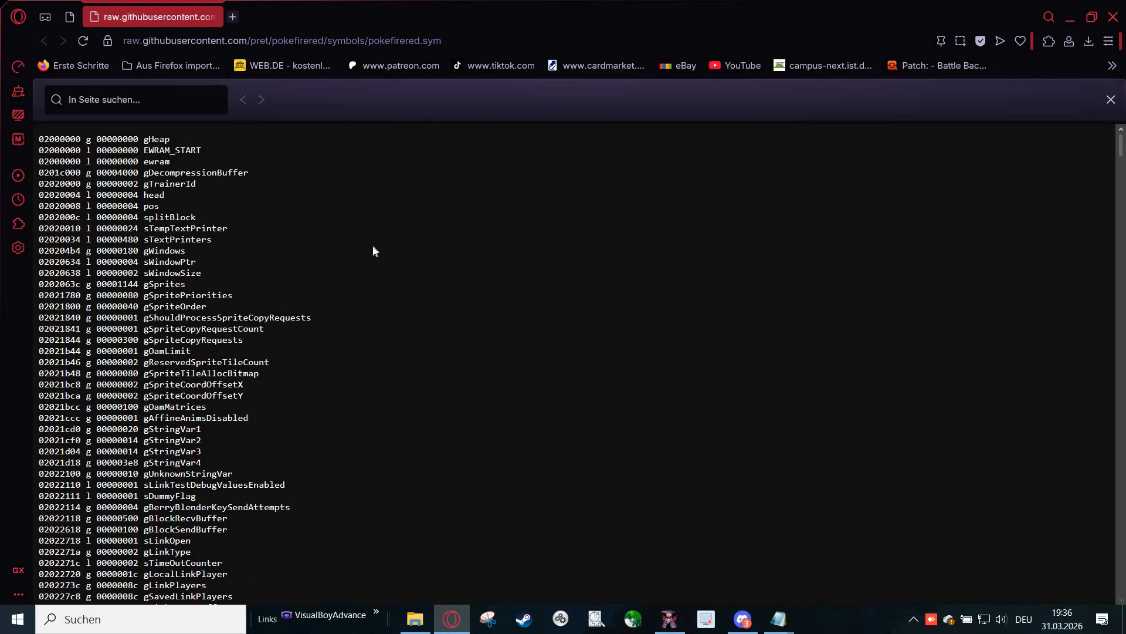
{"action": "type", "text": "whiteout"}
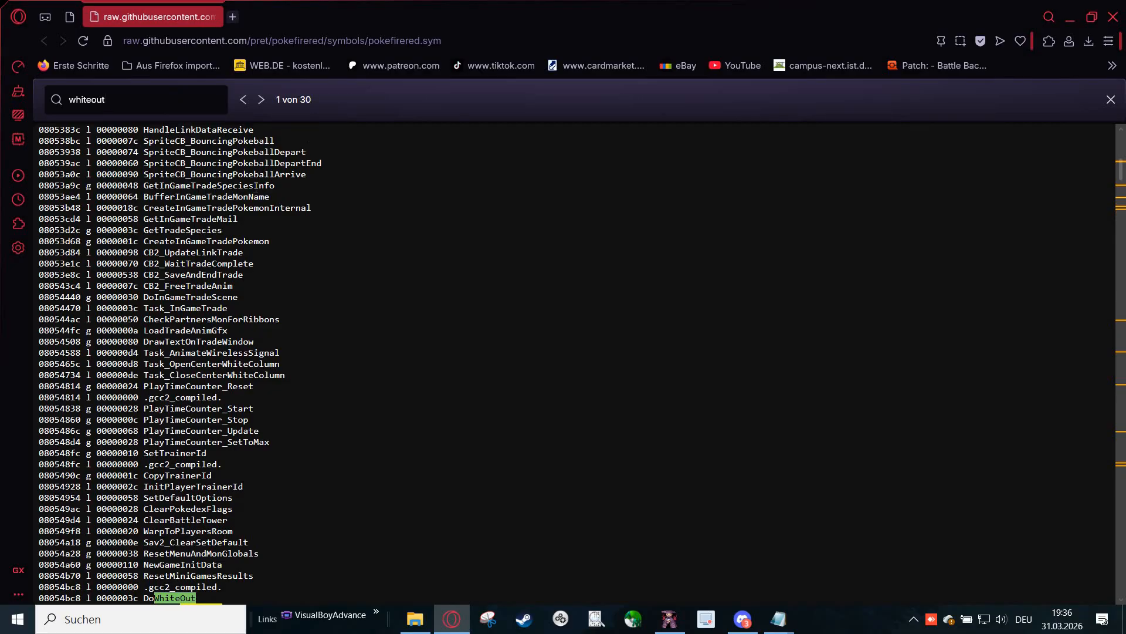
{"action": "scroll", "coordinate": [376, 308], "scroll_direction": "down", "scroll_amount": 5}
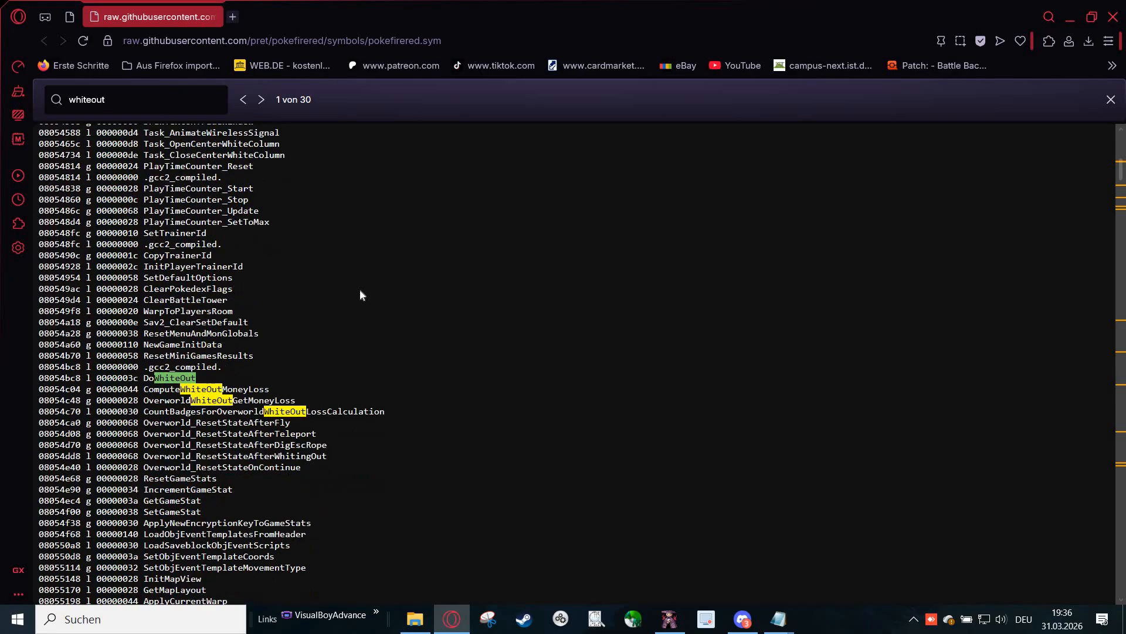
{"action": "scroll", "coordinate": [305, 337], "scroll_direction": "up", "scroll_amount": 1}
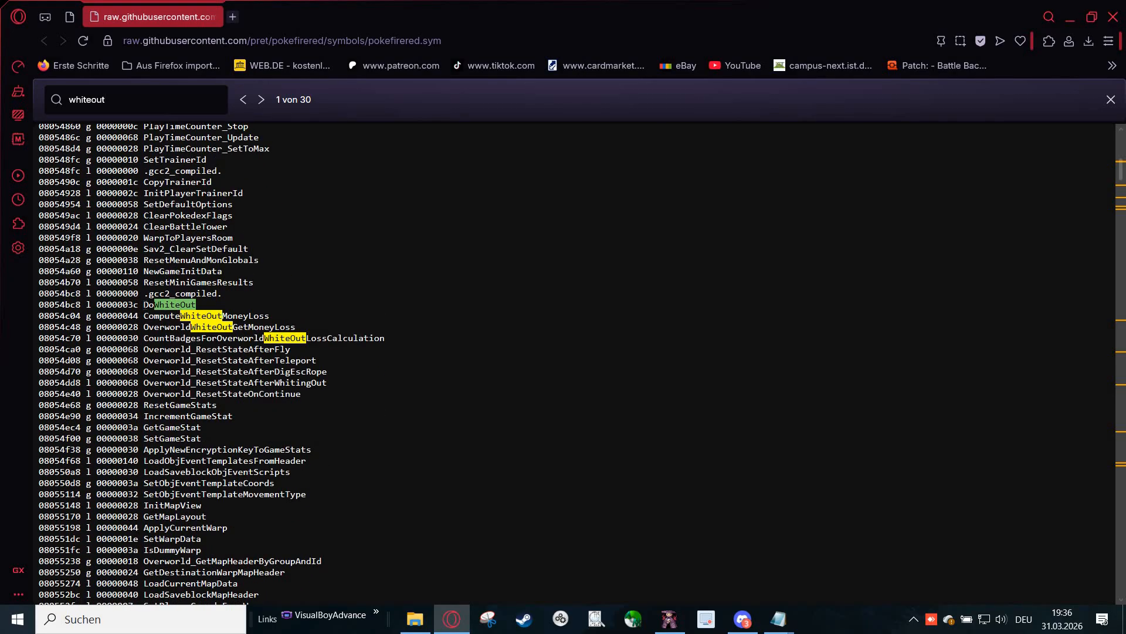
{"action": "left_click_drag", "start_coordinate": [144, 305], "coordinate": [206, 308]}
{"action": "left_click_drag", "start_coordinate": [269, 316], "coordinate": [143, 316]}
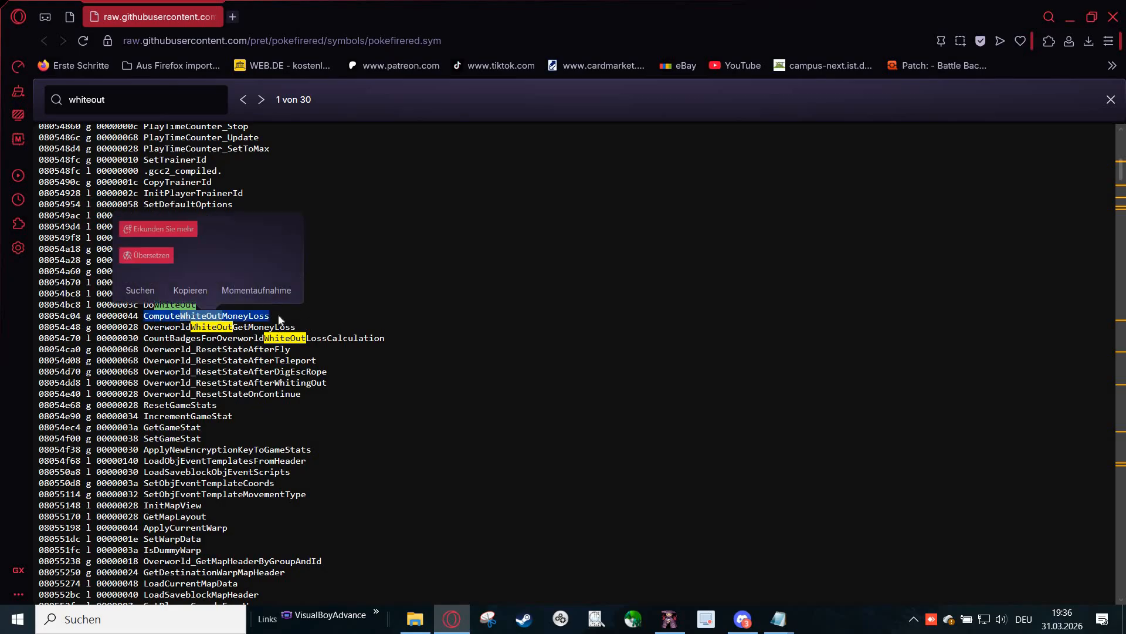
{"action": "left_click", "coordinate": [331, 314]}
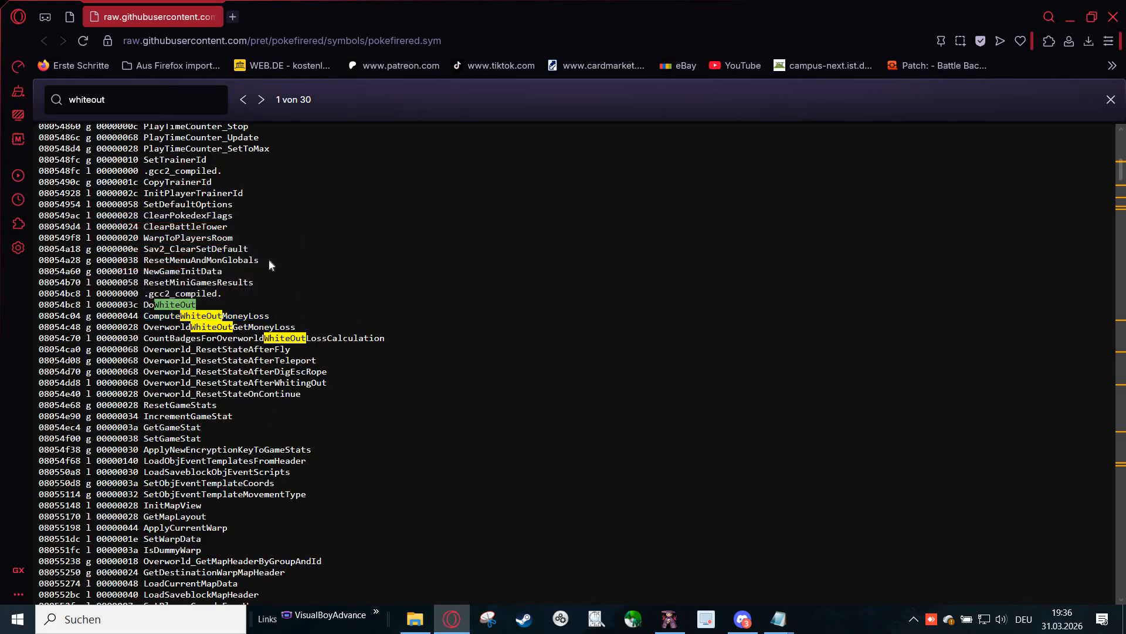
Step through the "whiteout" matches to the EventScript_AfterWhiteOutHeal entry.
{"action": "left_click", "coordinate": [261, 99]}
{"action": "left_click", "coordinate": [262, 100]}
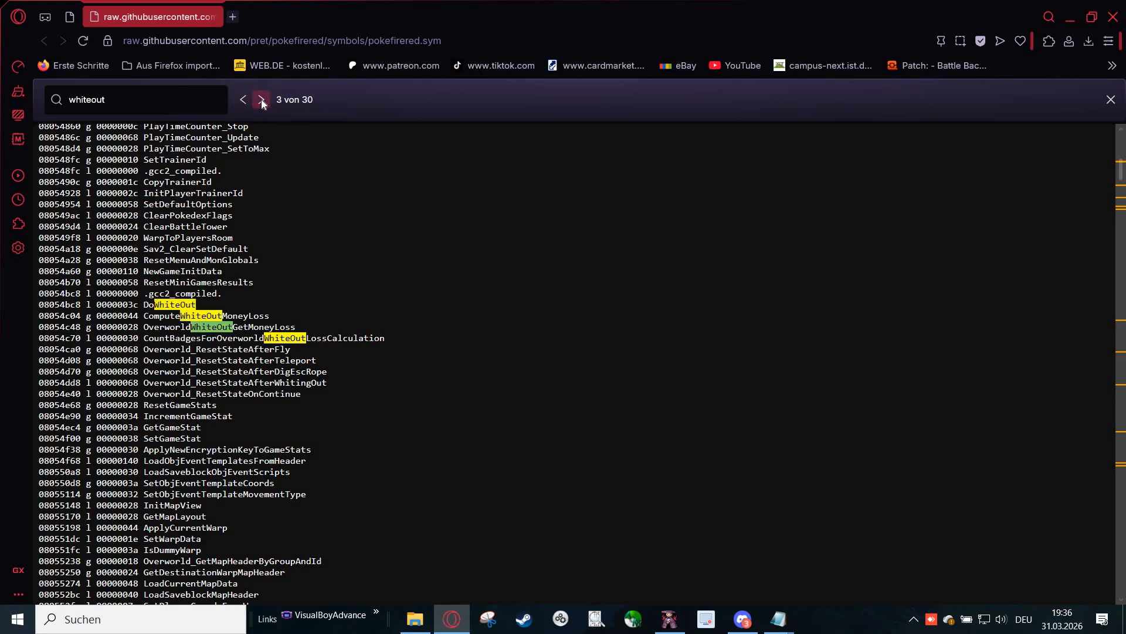
{"action": "left_click", "coordinate": [261, 100]}
{"action": "left_click", "coordinate": [262, 99]}
{"action": "left_click", "coordinate": [261, 99]}
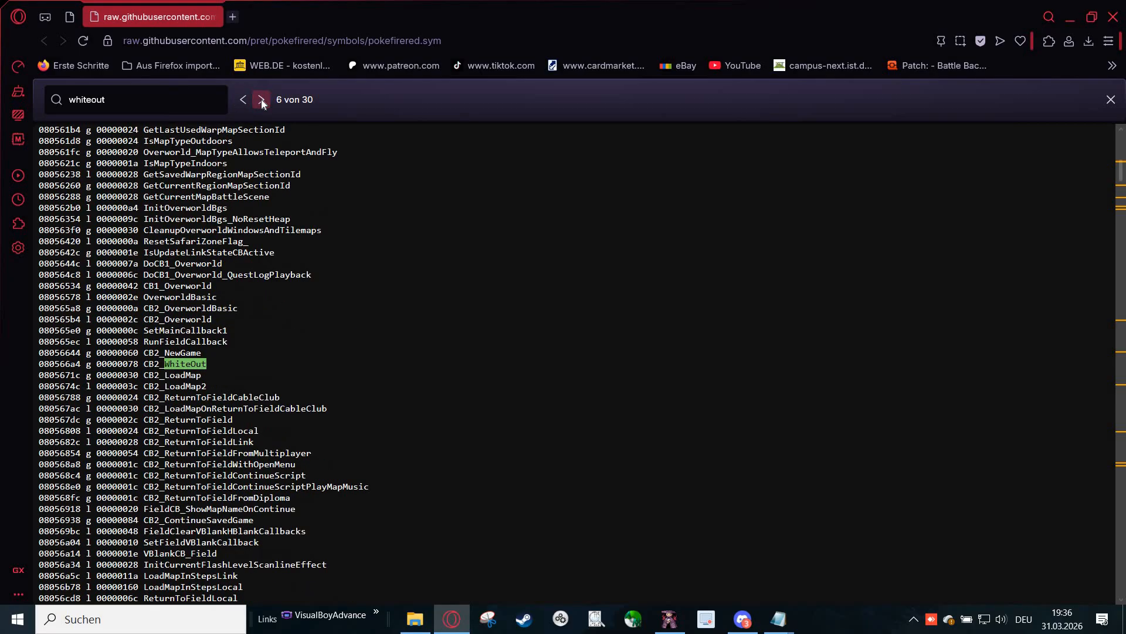
{"action": "left_click", "coordinate": [261, 100]}
{"action": "left_click", "coordinate": [262, 100]}
{"action": "left_click", "coordinate": [262, 100]}
{"action": "left_click", "coordinate": [262, 100]}
{"action": "left_click", "coordinate": [261, 100]}
{"action": "left_click", "coordinate": [262, 100]}
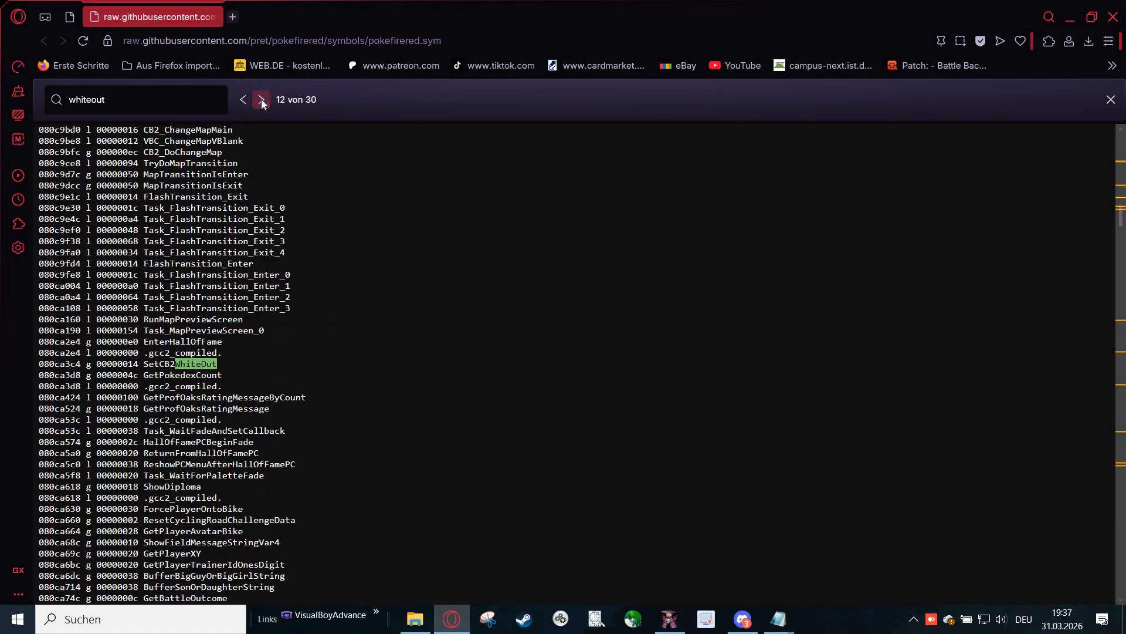
{"action": "left_click", "coordinate": [262, 100]}
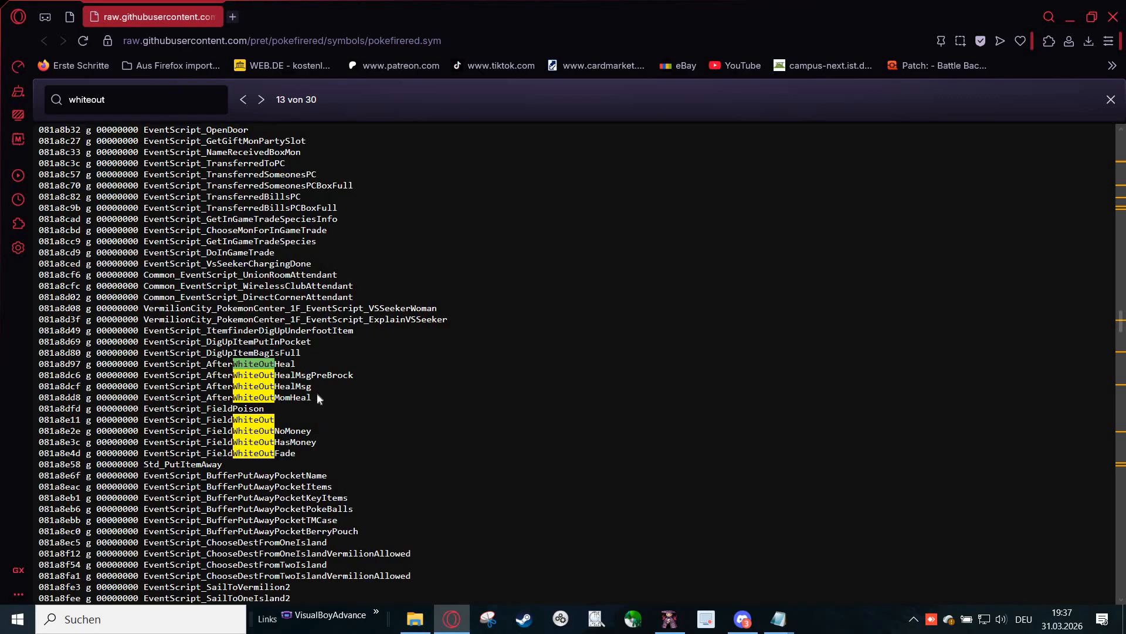
Highlight the symbol names EventScript_AfterWhiteOutMomHeal and EventScript_AfterWhiteOutHeal to examine them.
{"action": "left_click_drag", "start_coordinate": [312, 398], "coordinate": [143, 397]}
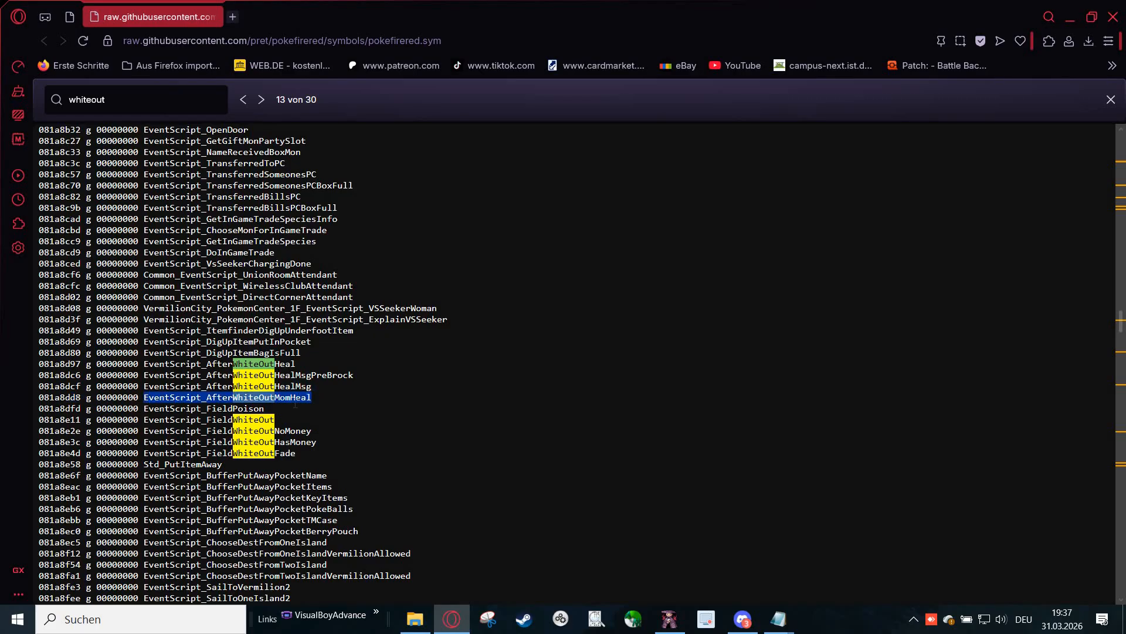
{"action": "left_click", "coordinate": [335, 404]}
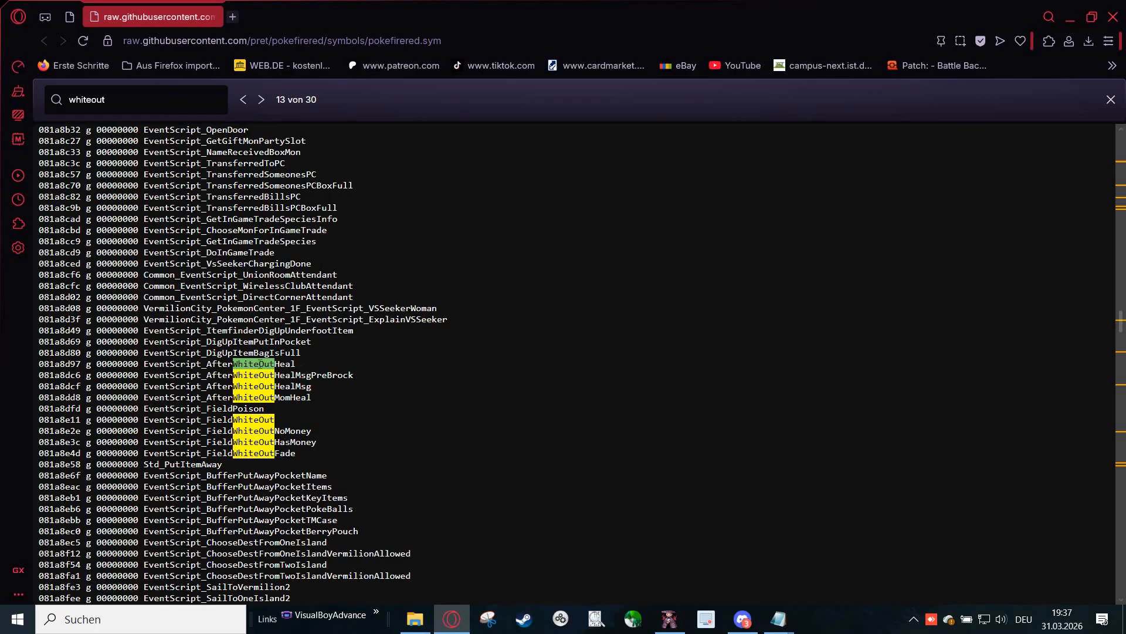
{"action": "left_click_drag", "start_coordinate": [296, 364], "coordinate": [144, 361]}
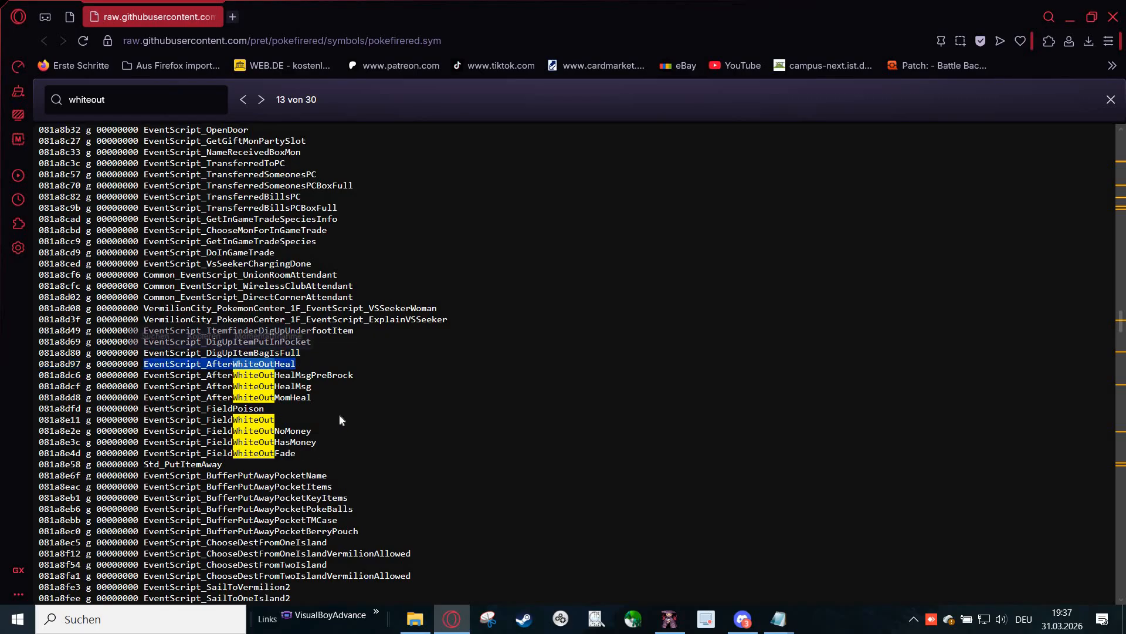
{"action": "left_click", "coordinate": [47, 363]}
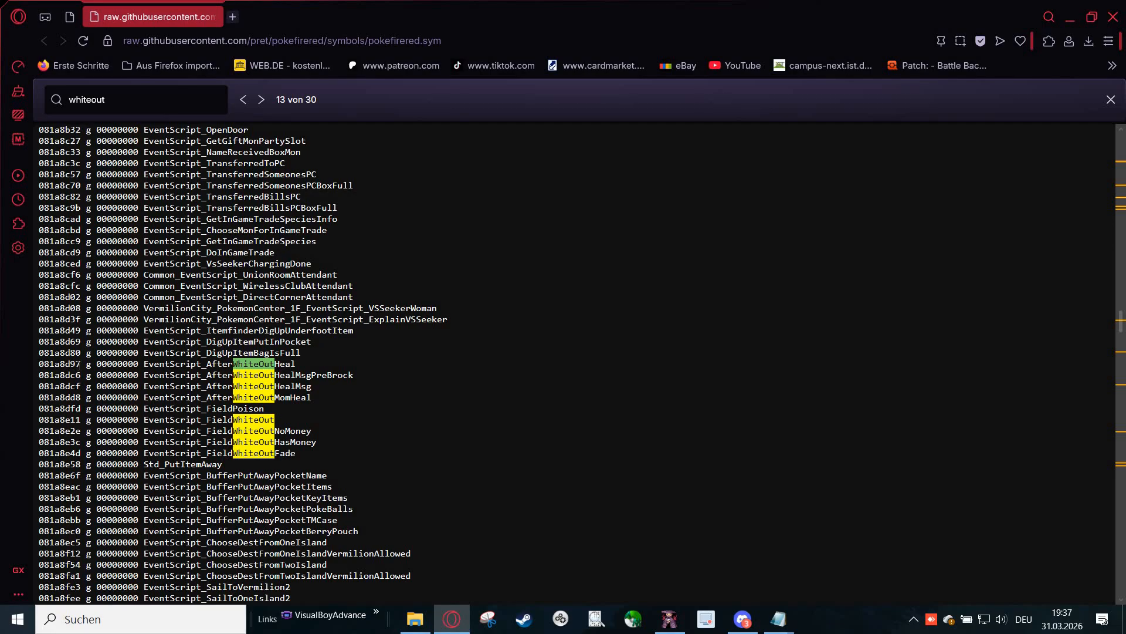
Copy the EventScript_AfterWhiteOutHeal address 081a8d97 from the symbol list and go to it in Hex Maniac Advance.
{"action": "left_click_drag", "start_coordinate": [37, 364], "coordinate": [82, 364]}
{"action": "key", "text": "ctrl+c"}
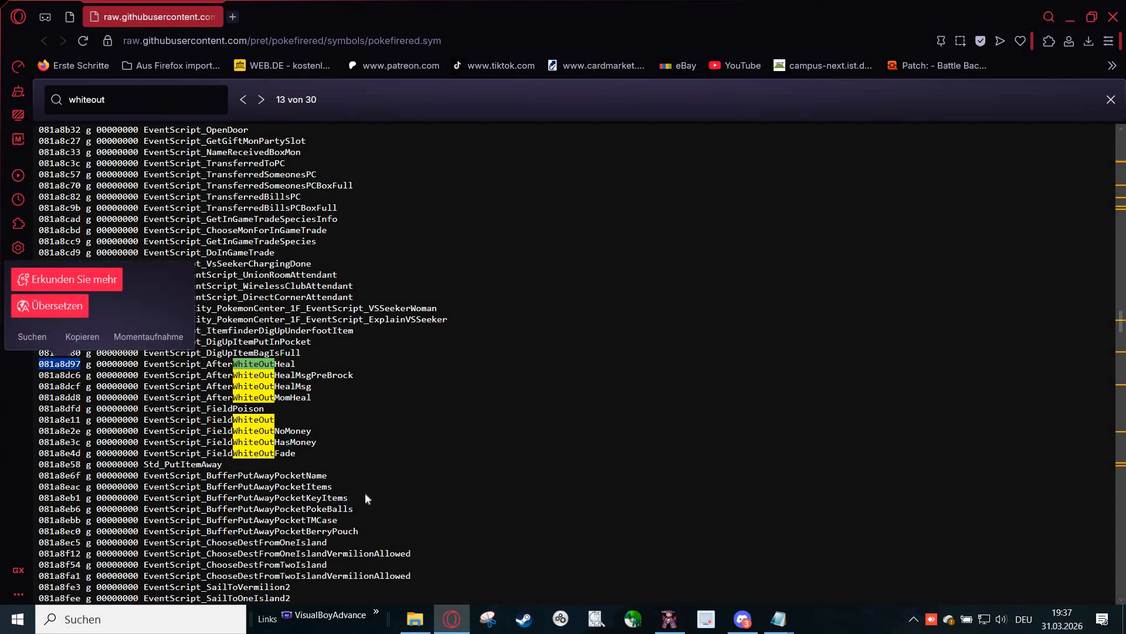
{"action": "left_click", "coordinate": [667, 619]}
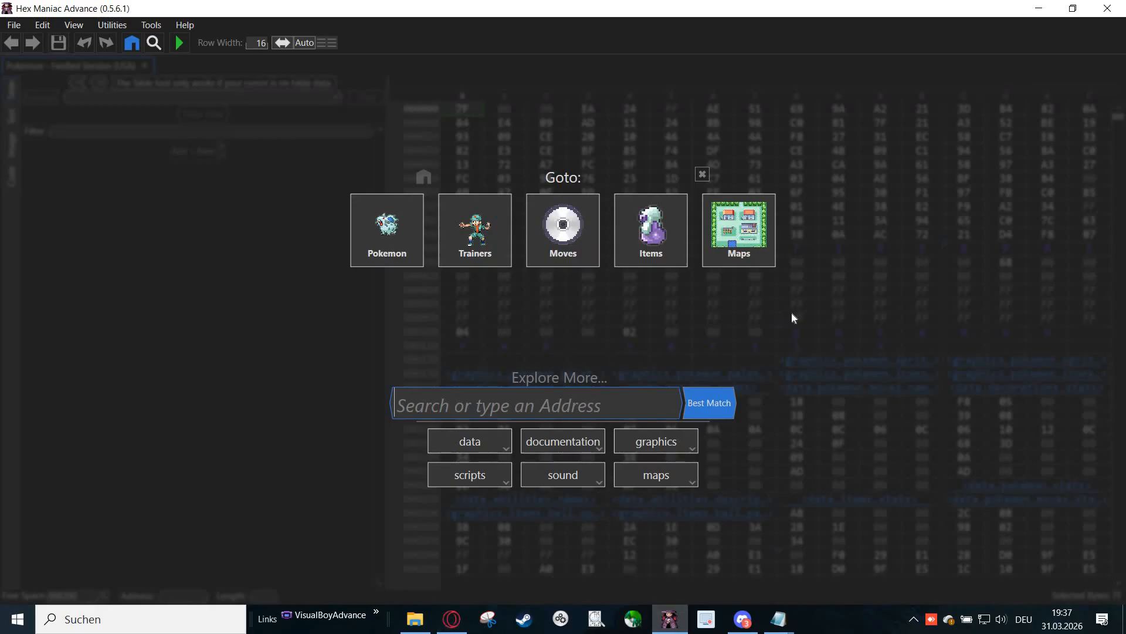
{"action": "key", "text": "ctrl+v"}
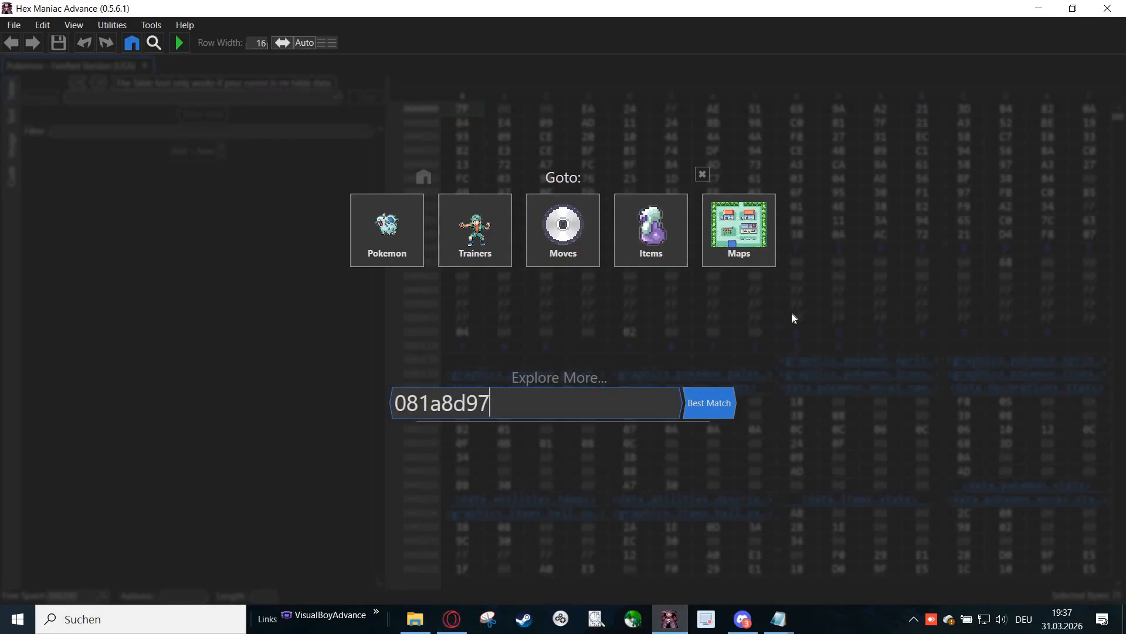
{"action": "key", "text": "Return"}
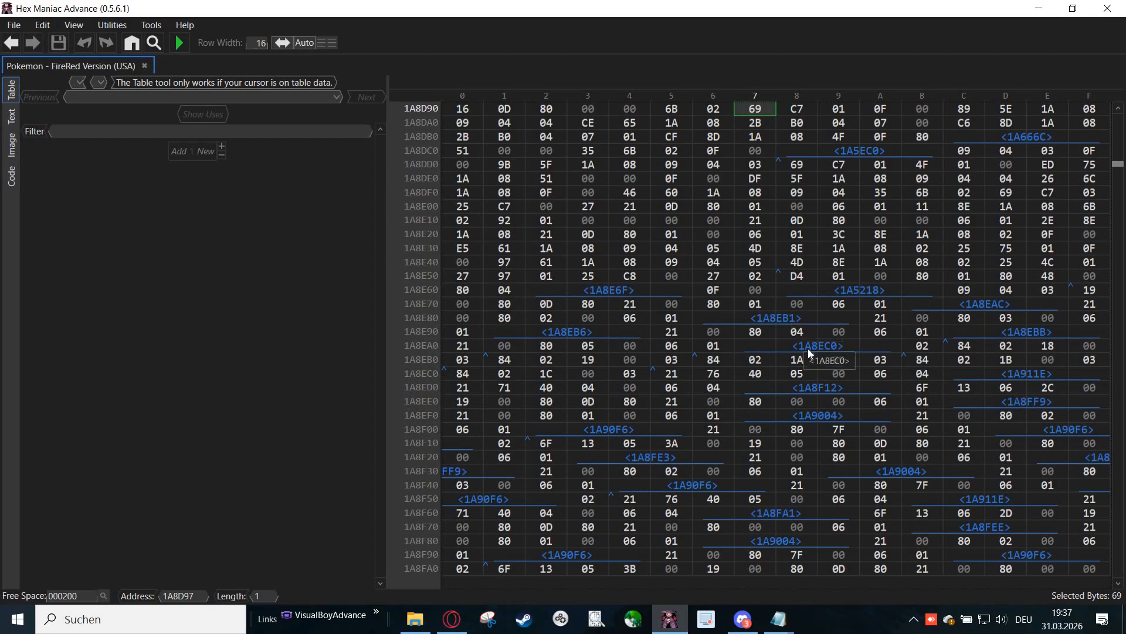
{"action": "scroll", "coordinate": [803, 343], "scroll_direction": "up", "scroll_amount": 4}
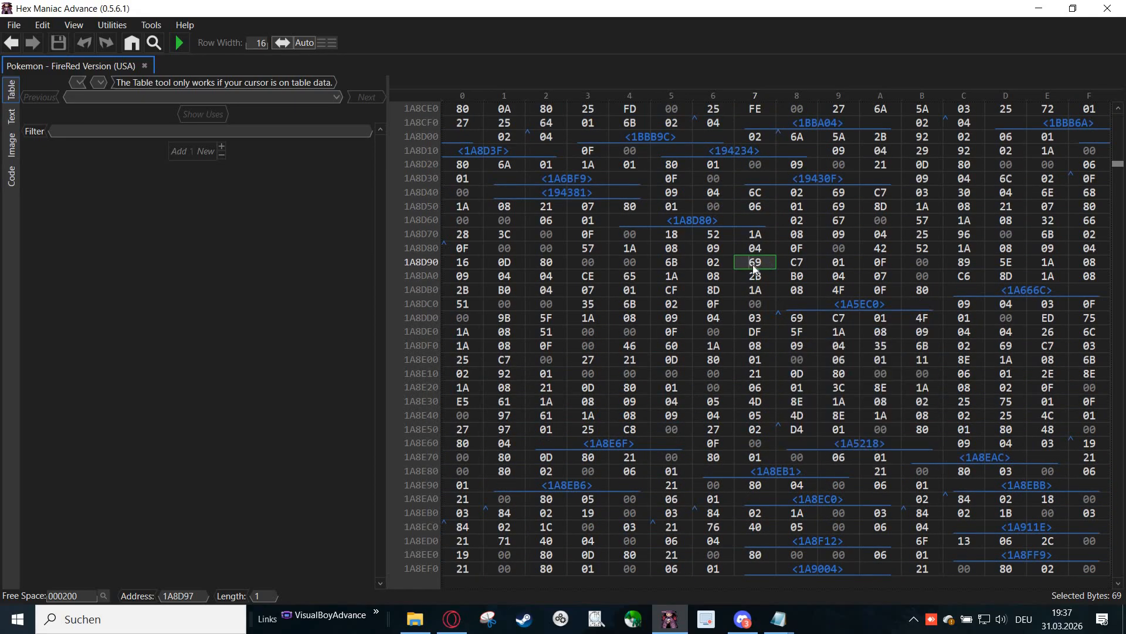
Show the code at address 1A8D97 as the Script code type and look through the decoded sections.
{"action": "left_click", "coordinate": [12, 175]}
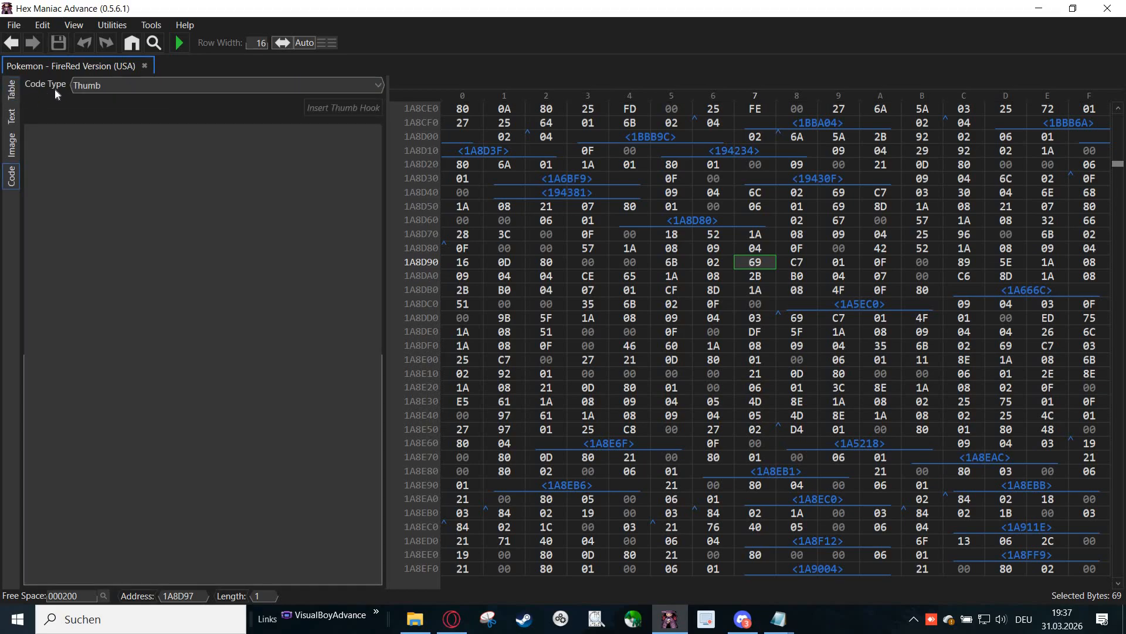
{"action": "left_click", "coordinate": [101, 85]}
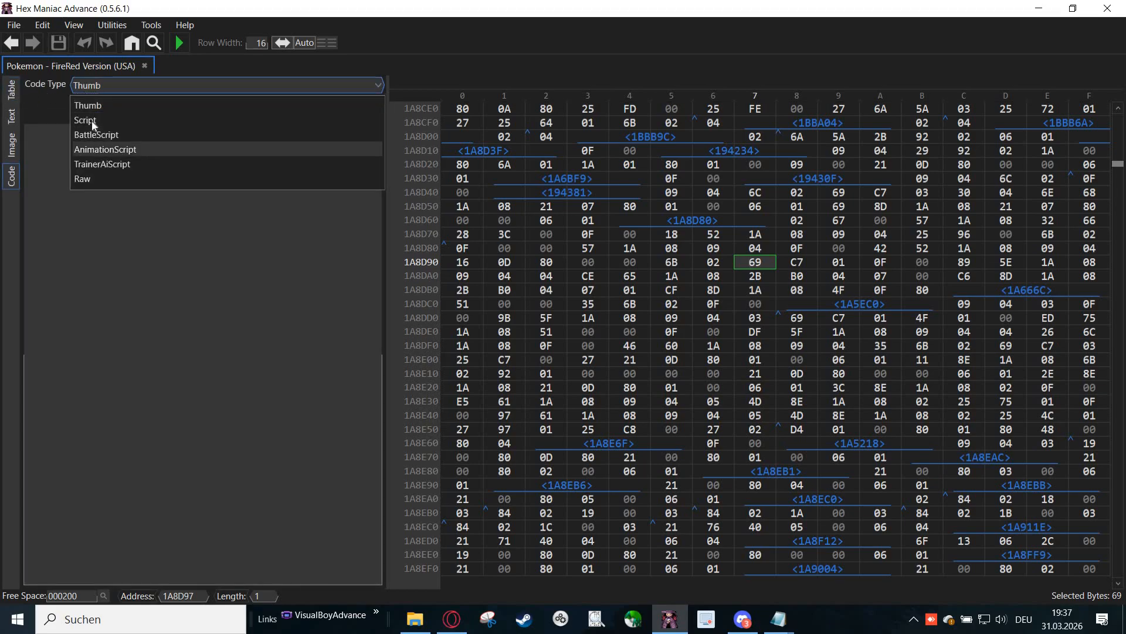
{"action": "left_click", "coordinate": [92, 121]}
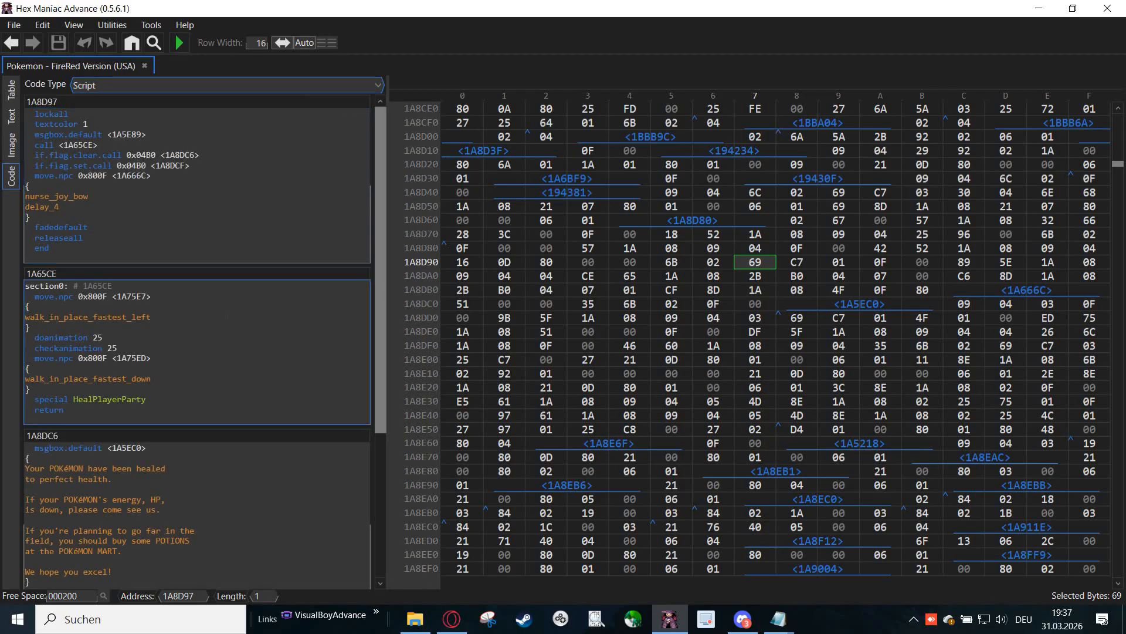
{"action": "scroll", "coordinate": [228, 317], "scroll_direction": "down", "scroll_amount": 7}
{"action": "scroll", "coordinate": [228, 317], "scroll_direction": "up", "scroll_amount": 7}
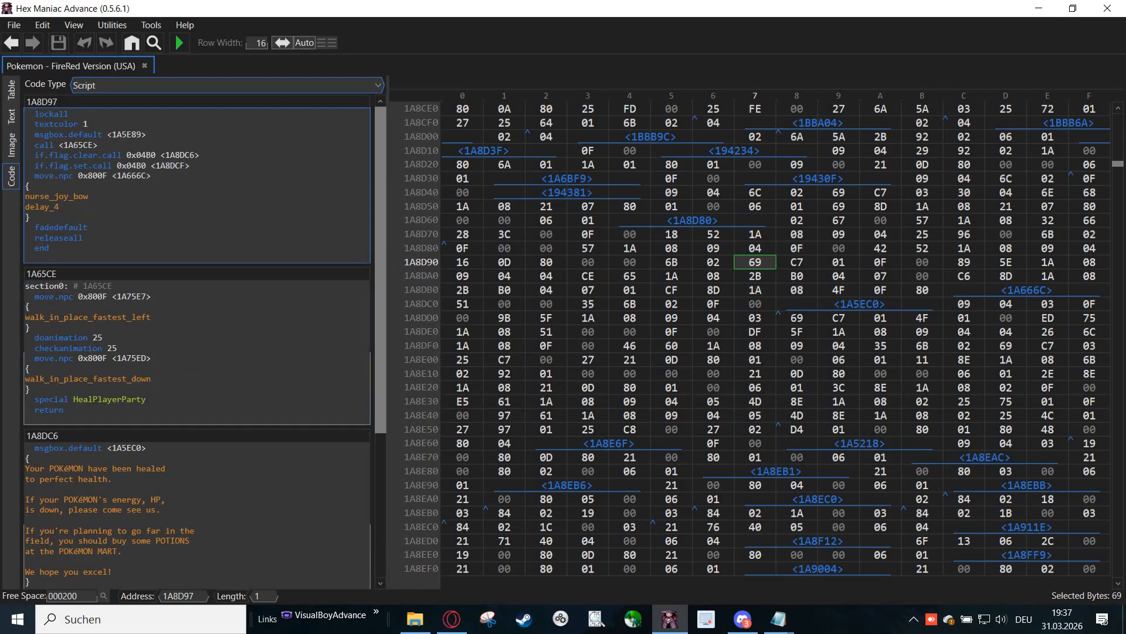
Examine the nurse_joy_bow movement and the "Your POKéMON have been healed to perfect health." message in the script.
{"action": "double_click", "coordinate": [65, 197]}
{"action": "left_click", "coordinate": [90, 197]}
{"action": "scroll", "coordinate": [197, 469], "scroll_direction": "down", "scroll_amount": 1}
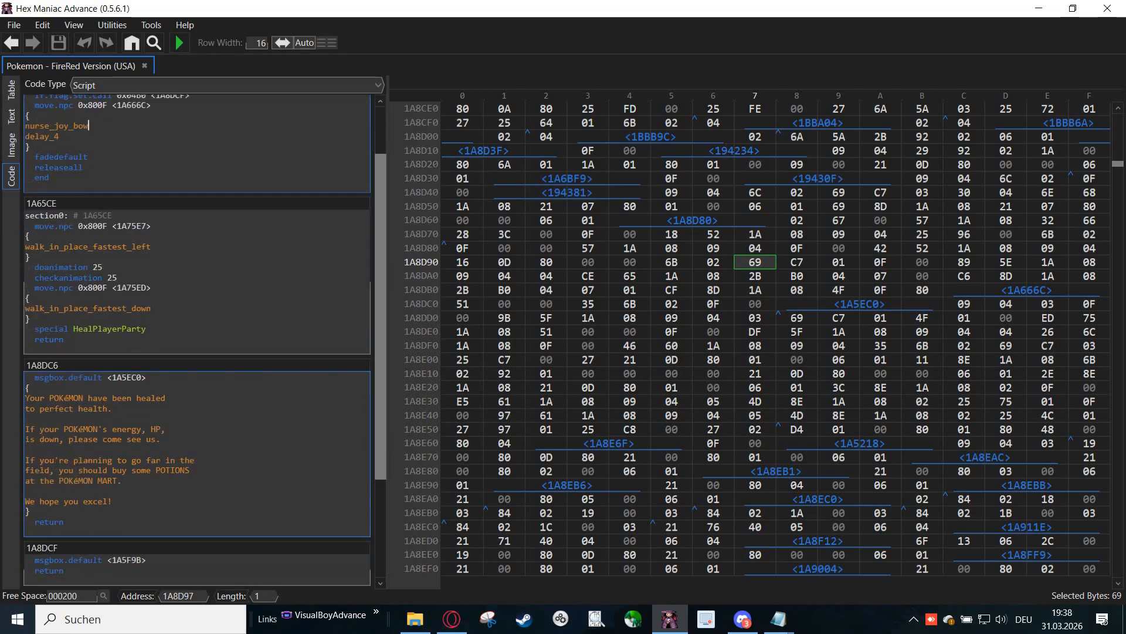
{"action": "mouse_move", "coordinate": [25, 398]}
{"action": "left_mouse_down"}
{"action": "mouse_move", "coordinate": [146, 398]}
{"action": "mouse_move", "coordinate": [118, 408]}
{"action": "left_mouse_up"}
{"action": "left_click", "coordinate": [117, 418]}
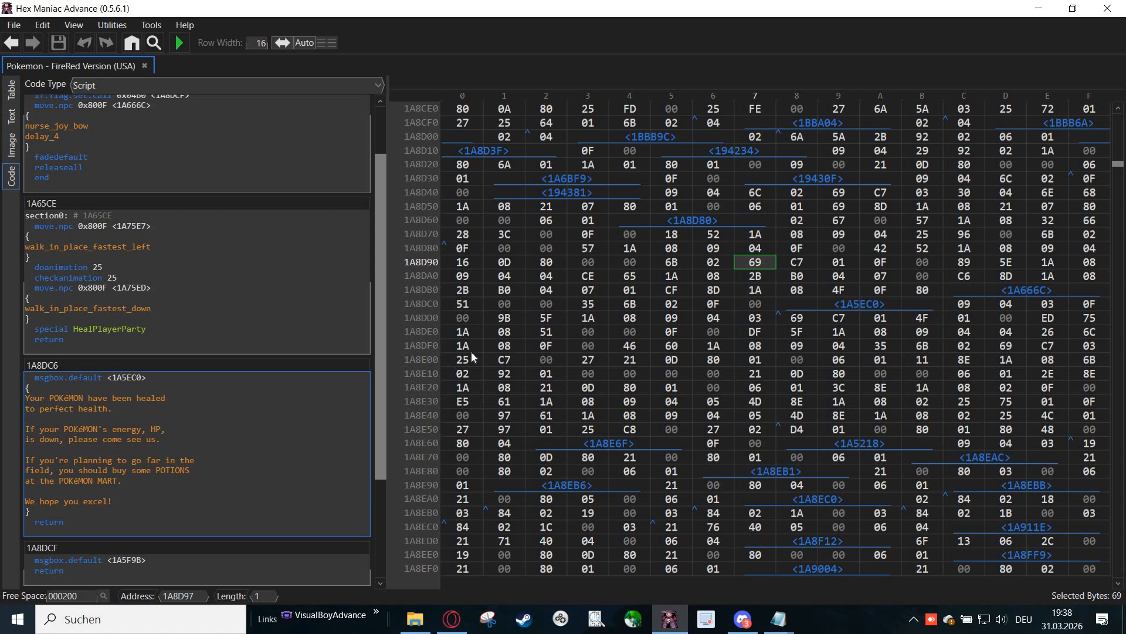
Clear the Goto search, examine the anchor groups under scripts, and return to the byte at 1A8D97.
{"action": "left_click", "coordinate": [762, 264]}
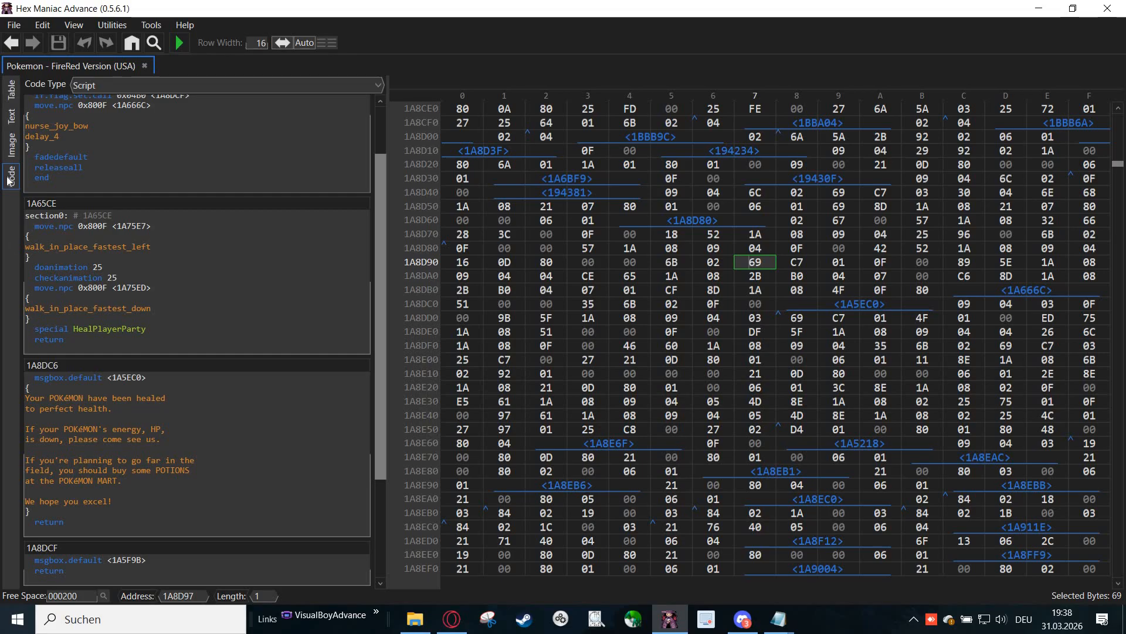
{"action": "key", "text": "ctrl+g"}
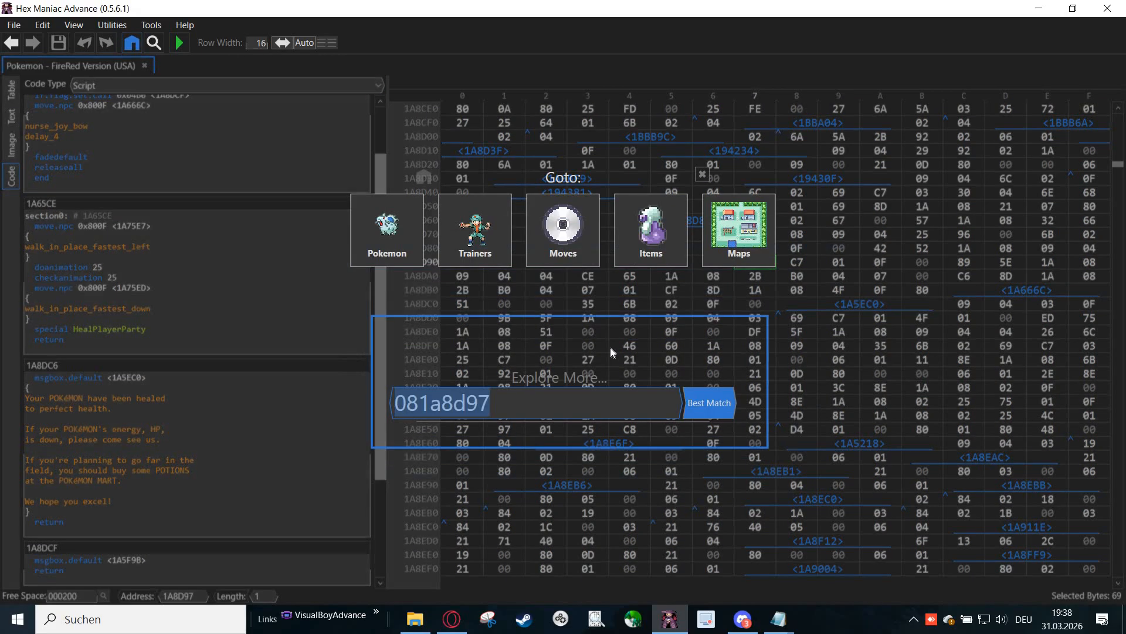
{"action": "key", "text": "BackSpace"}
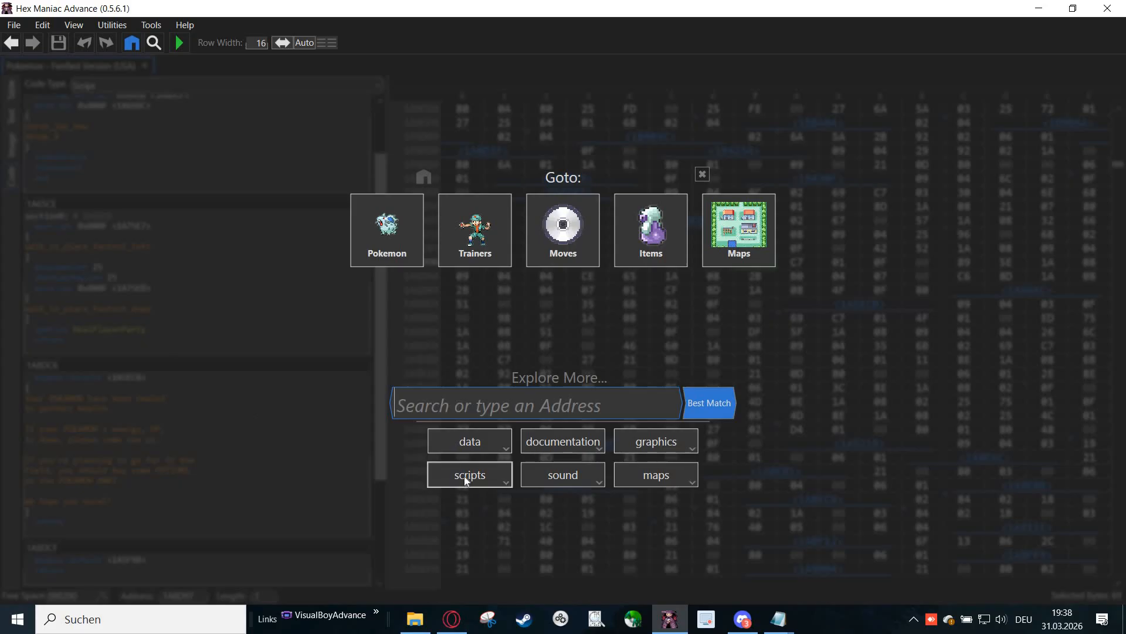
{"action": "left_click", "coordinate": [485, 481]}
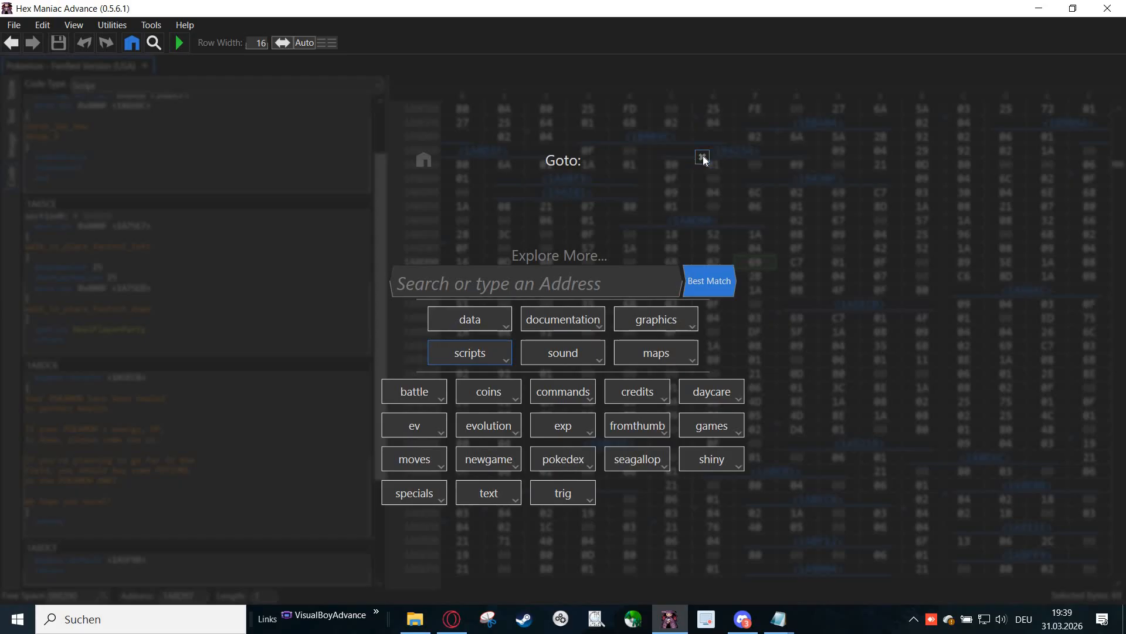
{"action": "left_click", "coordinate": [755, 262]}
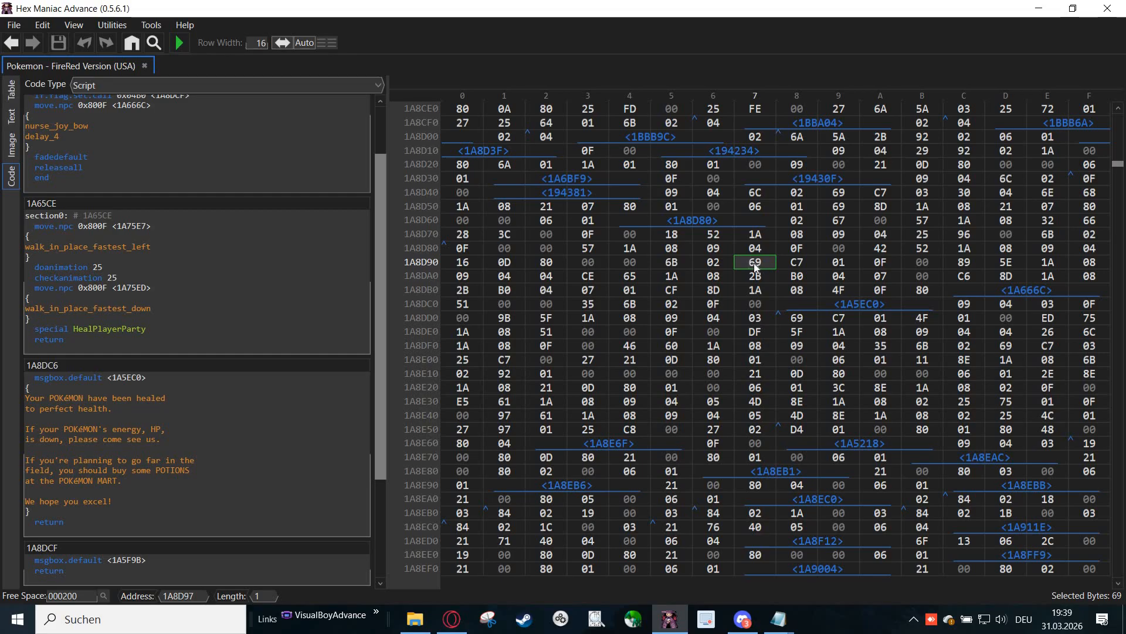
Switch to List.txt in the text editor, add the anchor name scripts.whiteout.centre`xse` below the list, and highlight its `xse` format.
{"action": "mouse_move", "coordinate": [778, 619]}
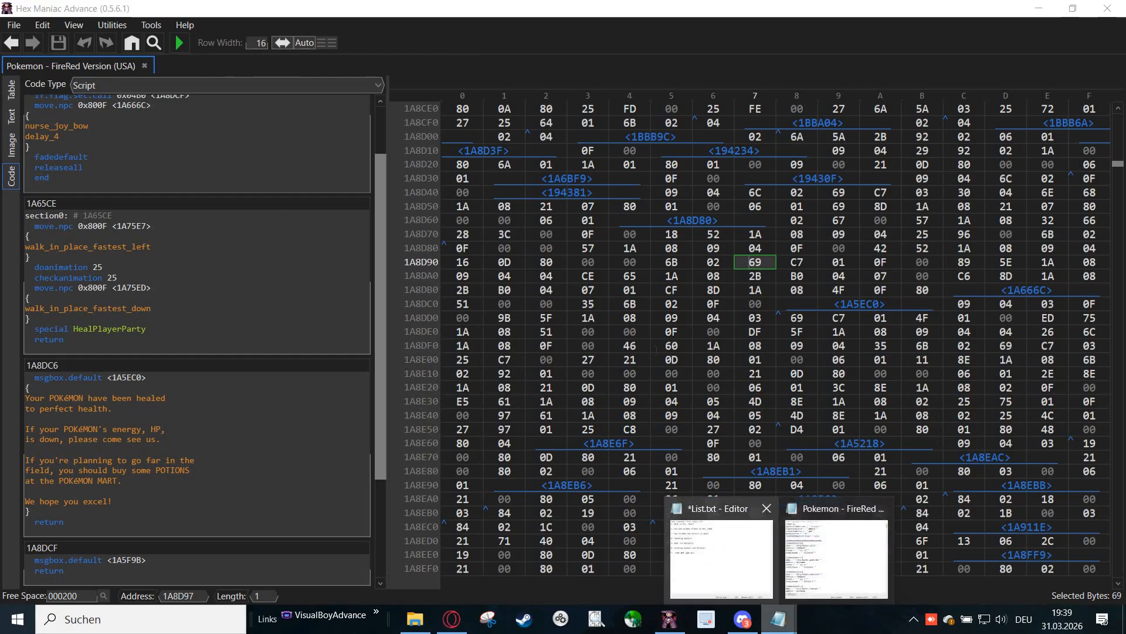
{"action": "left_click", "coordinate": [712, 549]}
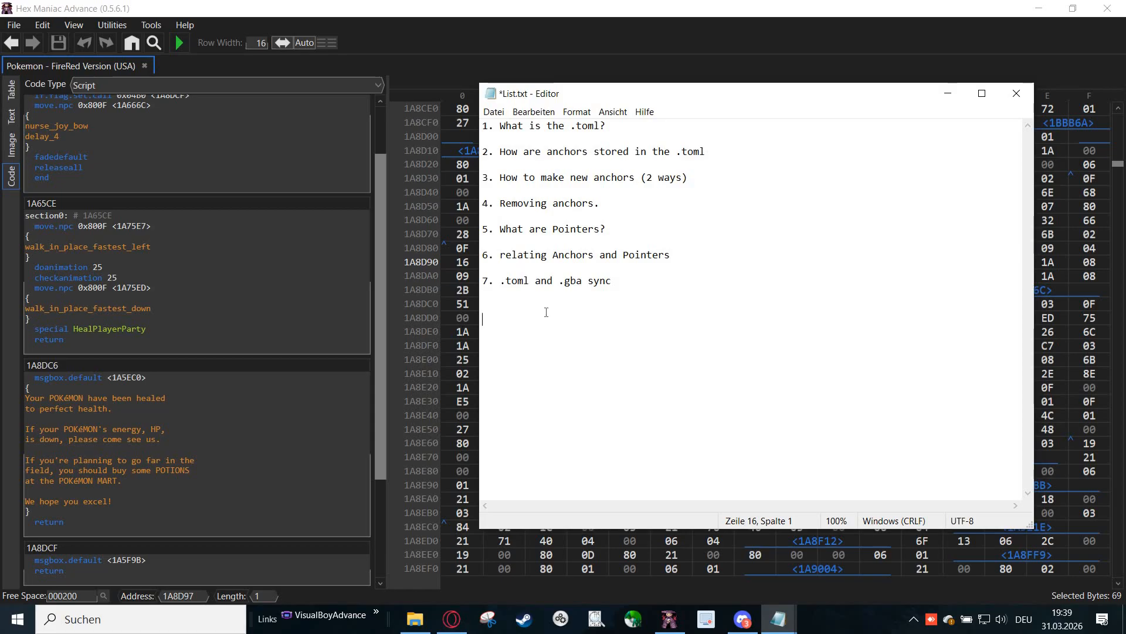
{"action": "type", "text": "scripts.whiteout"}
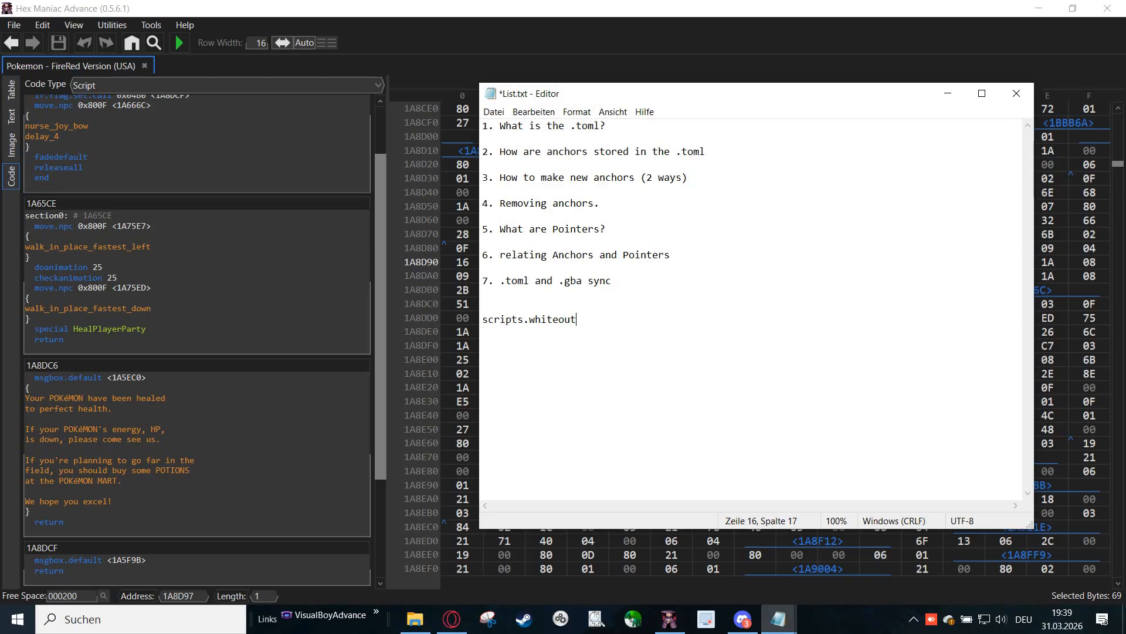
{"action": "type", "text": "."}
{"action": "type", "text": "centre"}
{"action": "type", "text": "xse``"}
{"action": "key", "text": "BackSpace"}
{"action": "key", "text": "shift+Left"}
{"action": "key", "text": "shift+Left"}
{"action": "key", "text": "shift+Left"}
{"action": "key", "text": "shift+Left"}
{"action": "key", "text": "shift+Left"}
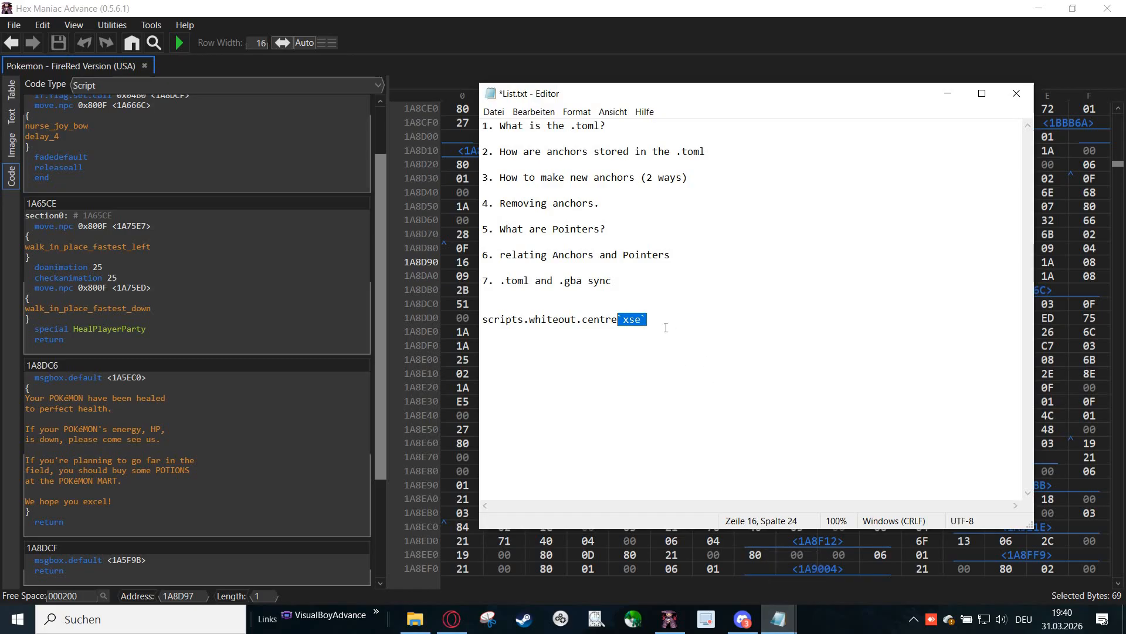
Copy the full line scripts.whiteout.centre`xse` from List.txt.
{"action": "left_click", "coordinate": [648, 320]}
{"action": "left_click_drag", "start_coordinate": [648, 320], "coordinate": [529, 320]}
{"action": "left_click", "coordinate": [548, 443]}
{"action": "key", "text": "shift+Up"}
{"action": "key", "text": "ctrl+c"}
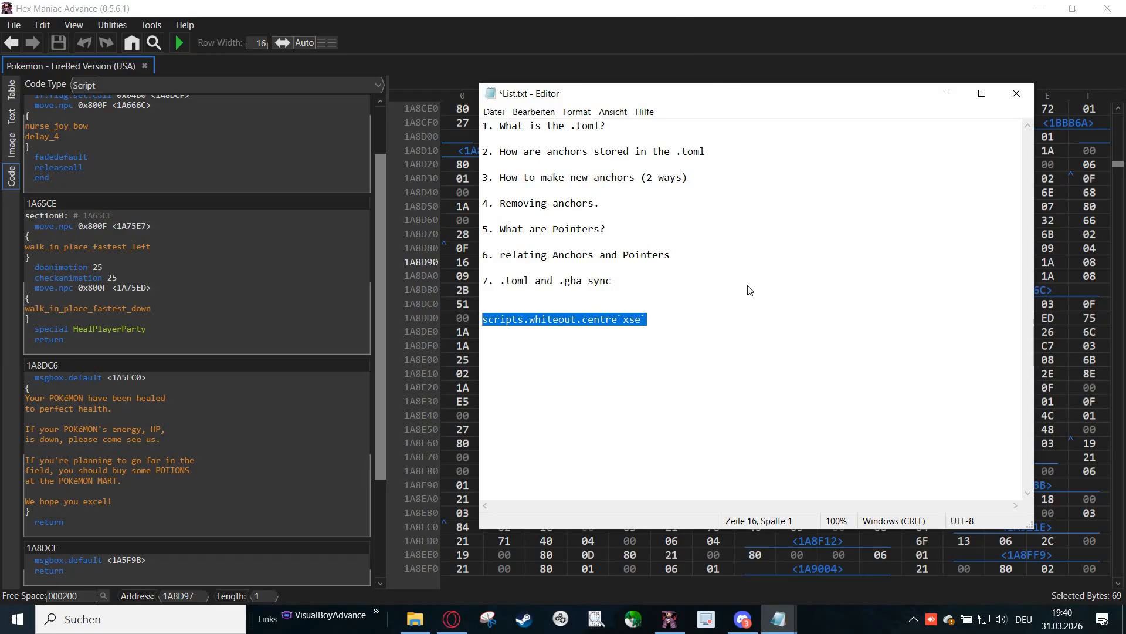
In Hex Maniac Advance, create the anchor ^scripts.whiteout.centre`xse` at address 1A8D97, save the file, and highlight the anchor name.
{"action": "key", "text": "alt+Tab"}
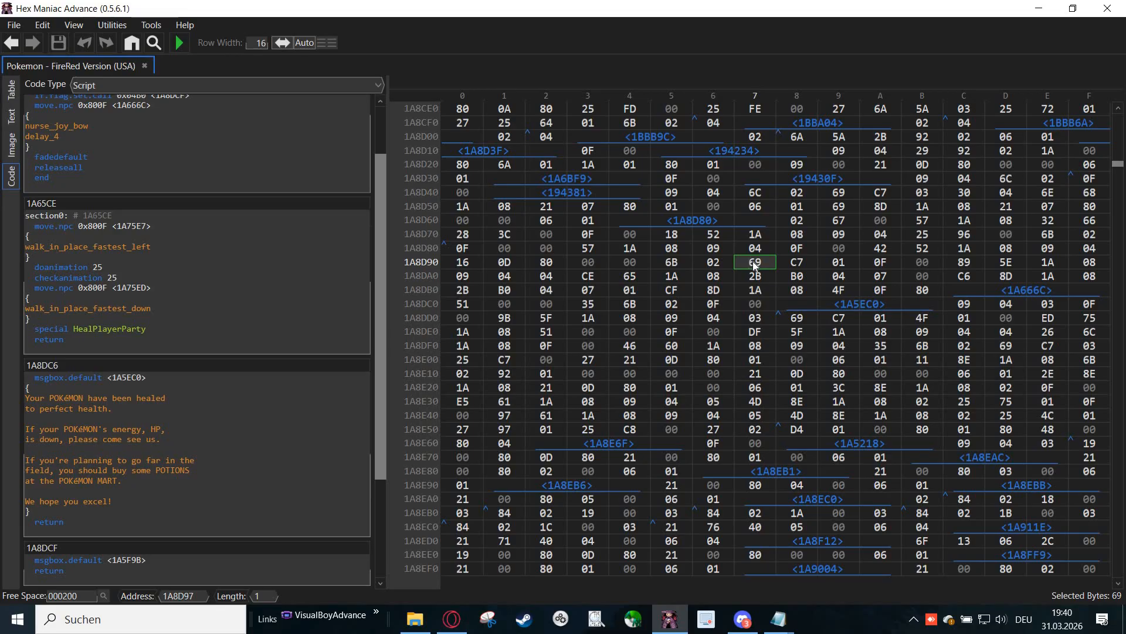
{"action": "type", "text": "^"}
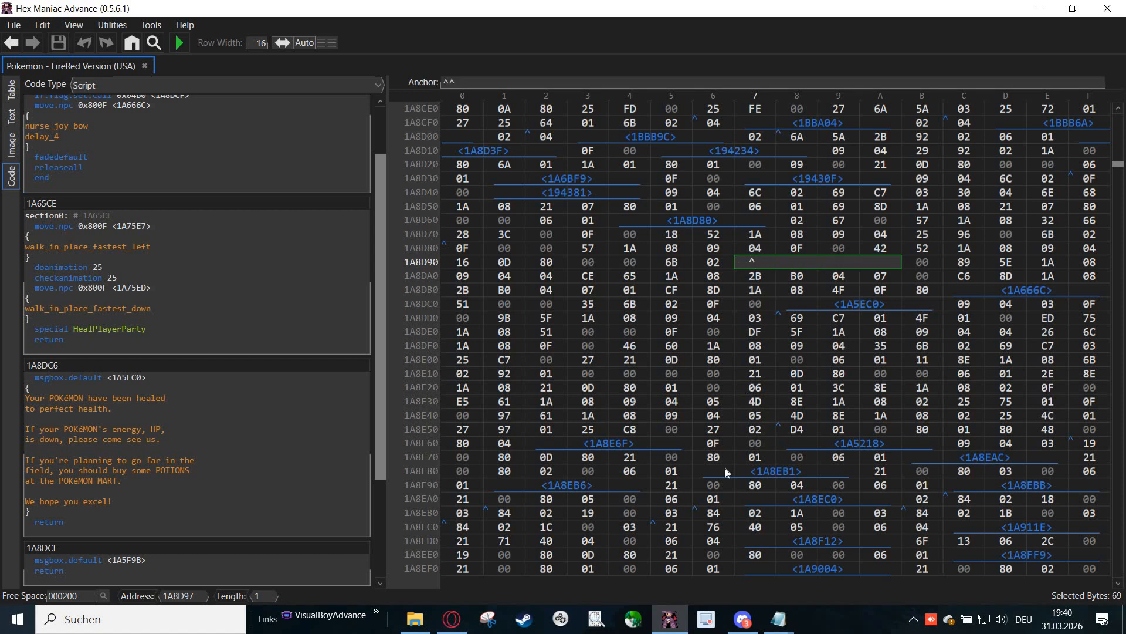
{"action": "key", "text": "ctrl+v"}
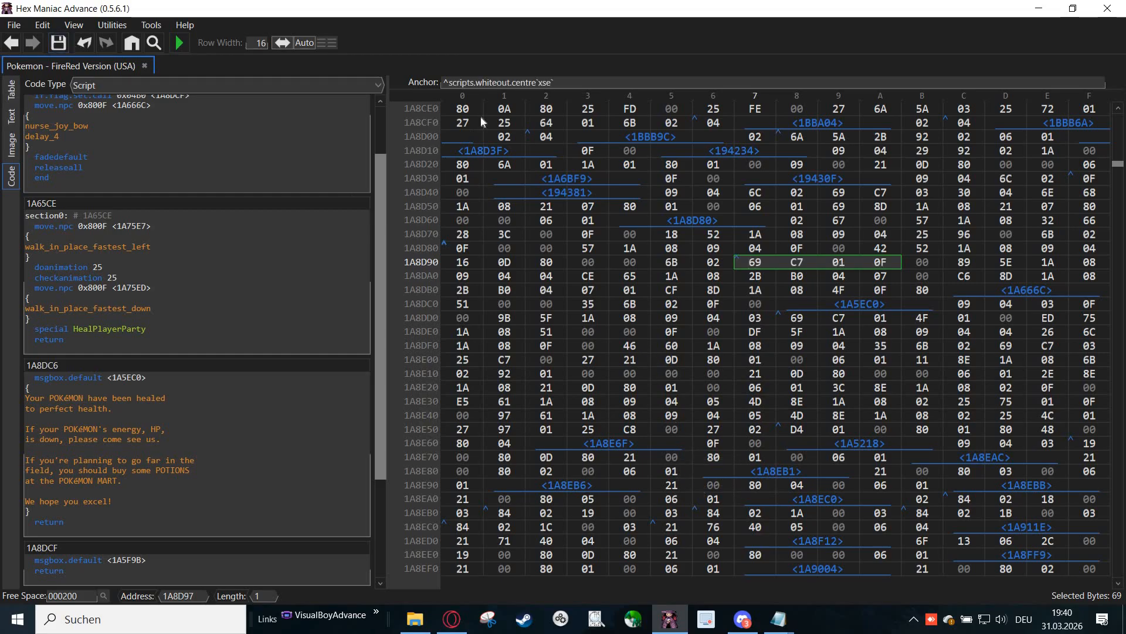
{"action": "left_click", "coordinate": [63, 47]}
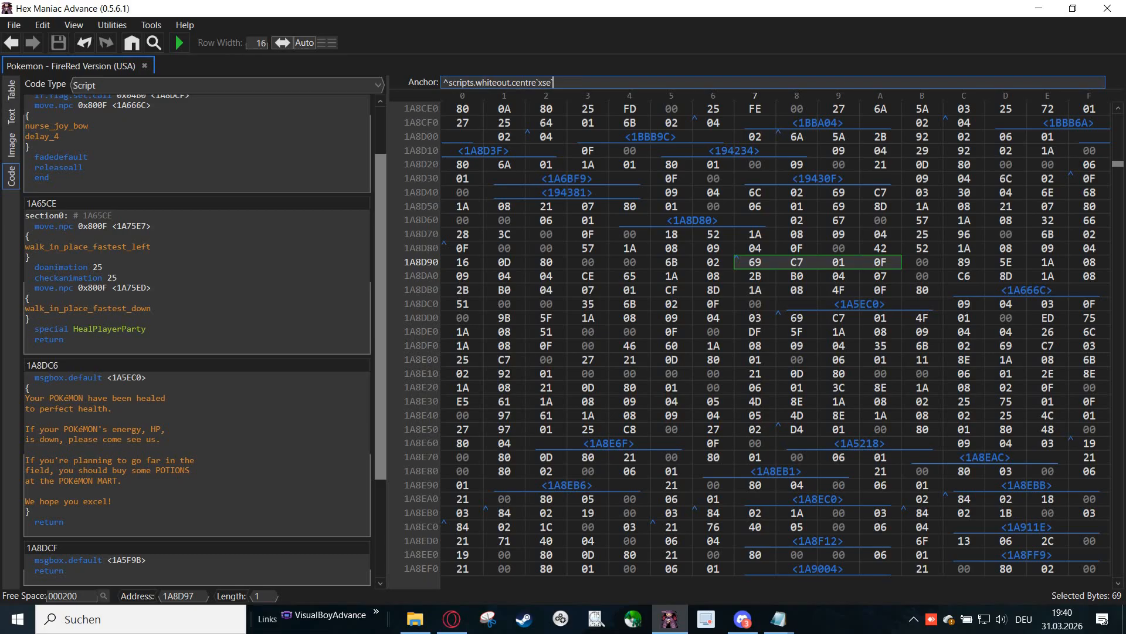
{"action": "left_click_drag", "start_coordinate": [555, 82], "coordinate": [449, 82]}
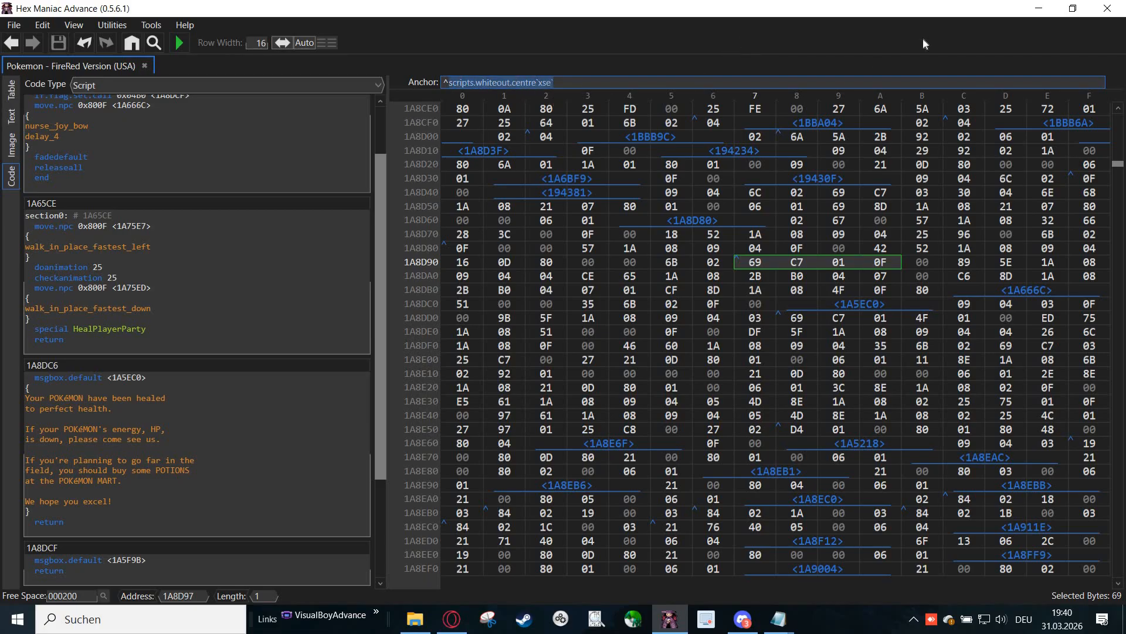
Restart Hex Maniac Advance with the FireRed ROM and go to the centre anchor under scripts, whiteout.
{"action": "left_click", "coordinate": [1108, 7]}
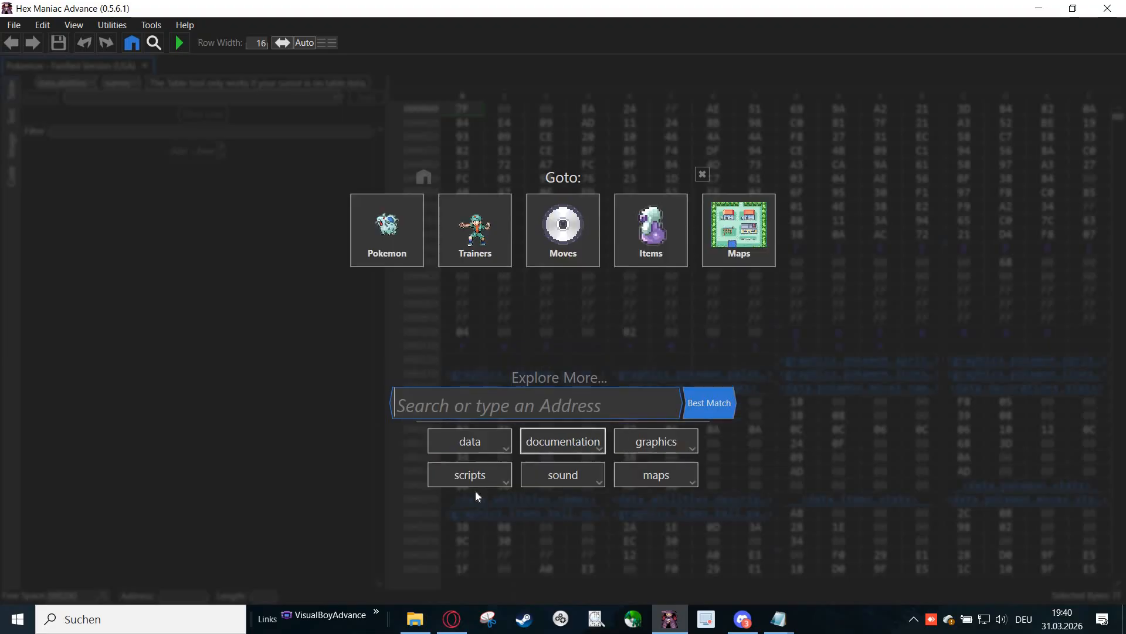
{"action": "left_click", "coordinate": [471, 476]}
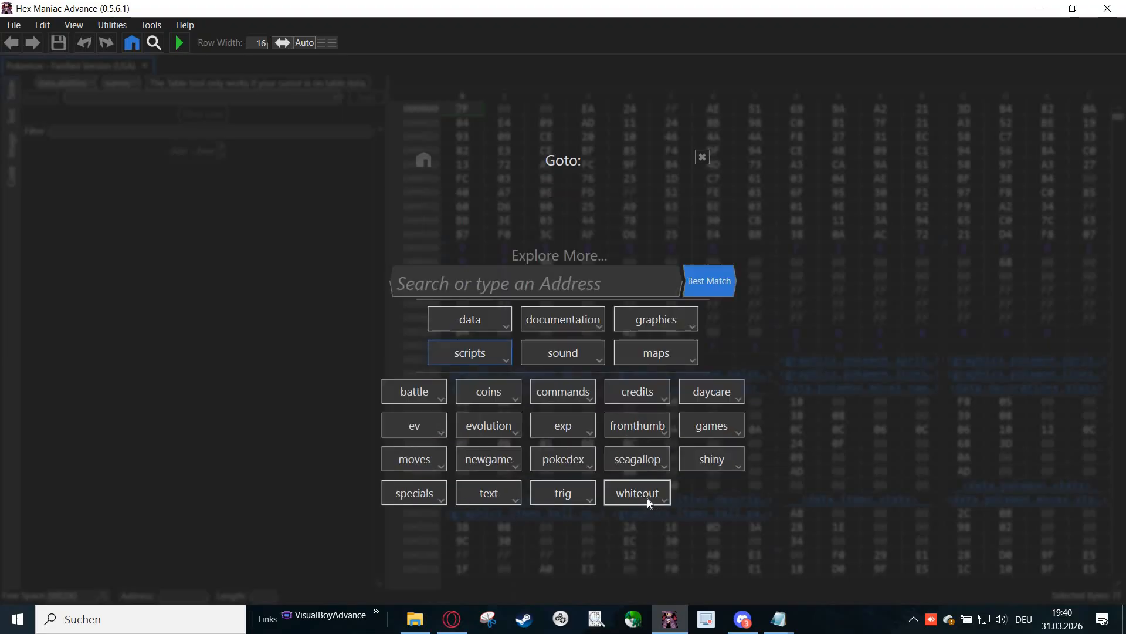
{"action": "left_click", "coordinate": [649, 502]}
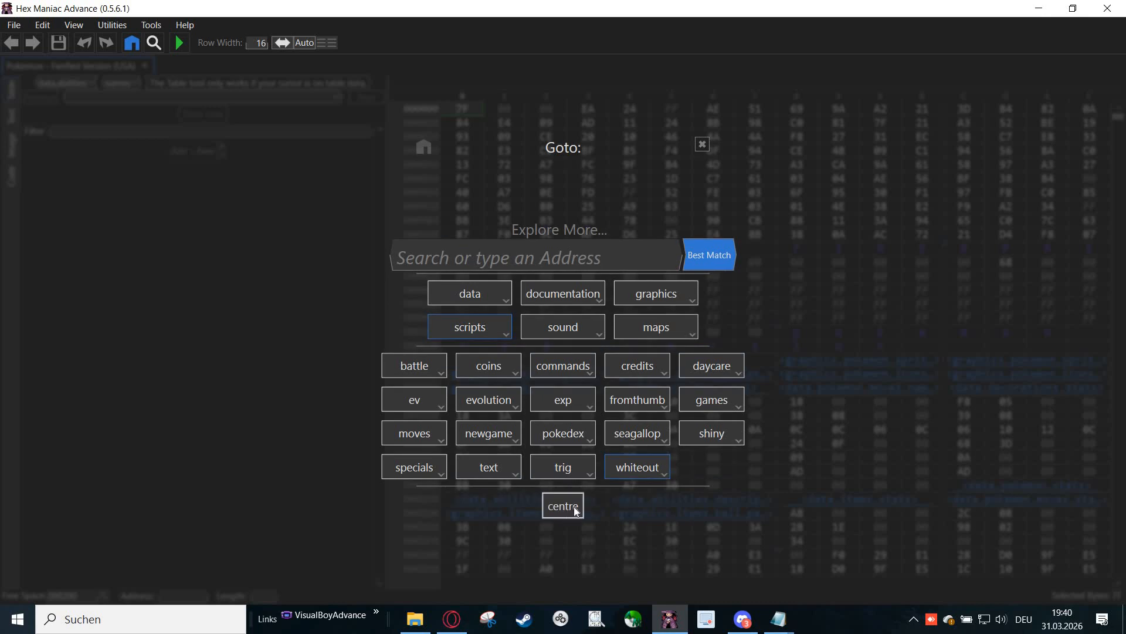
{"action": "left_click", "coordinate": [573, 505]}
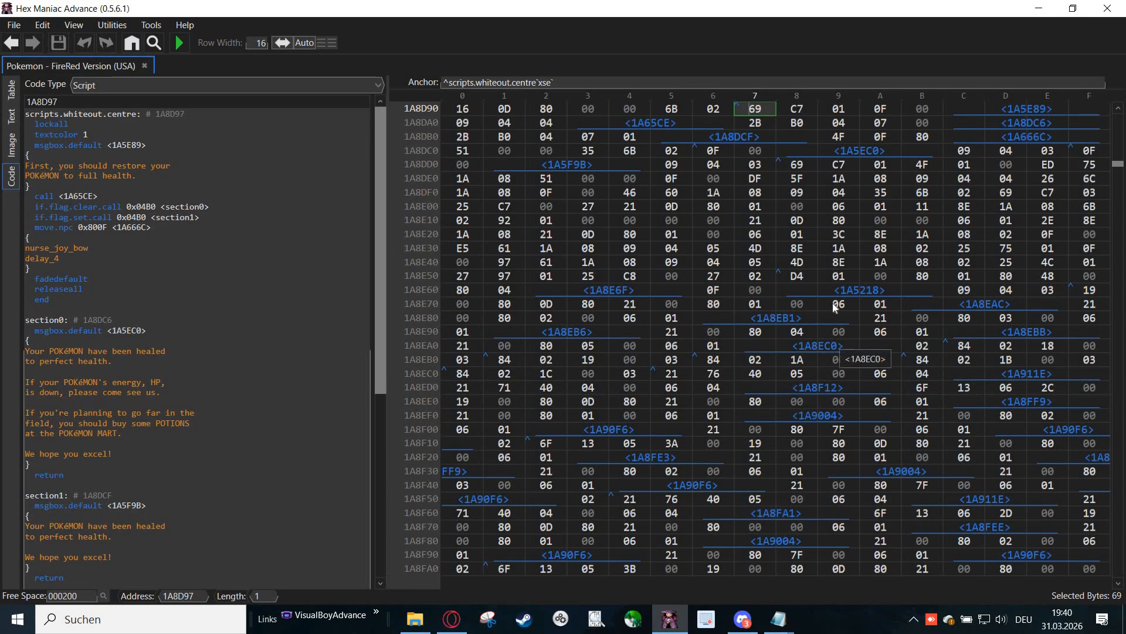
Clear the format of the scripts.whiteout.centre anchor at address 1A8D97.
{"action": "scroll", "coordinate": [834, 307], "scroll_direction": "up", "scroll_amount": 3}
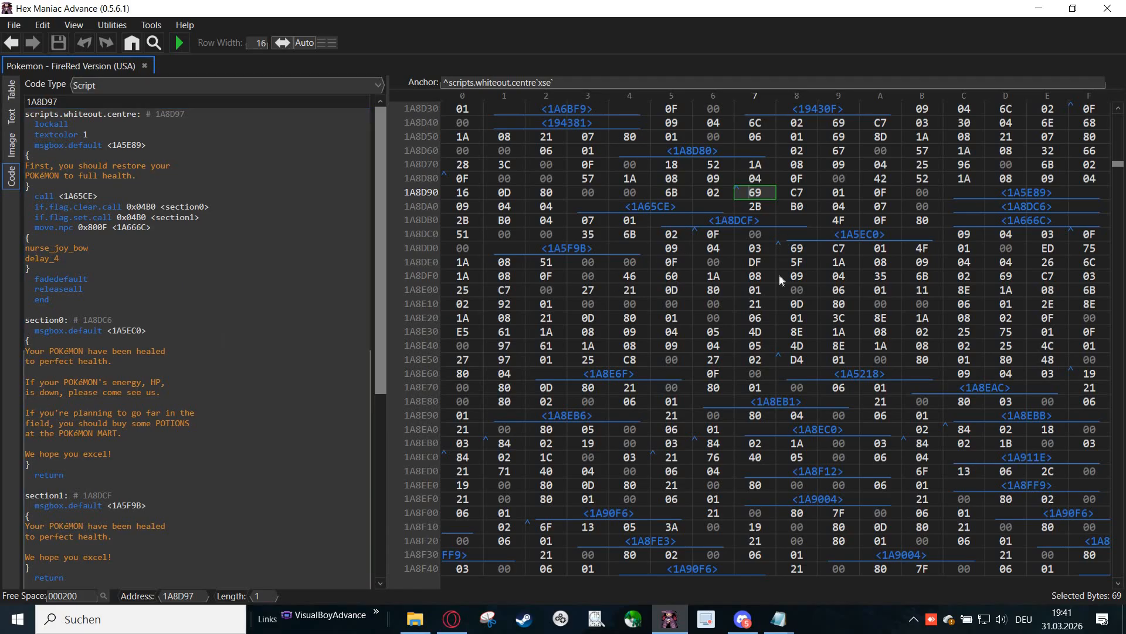
{"action": "right_click", "coordinate": [759, 195]}
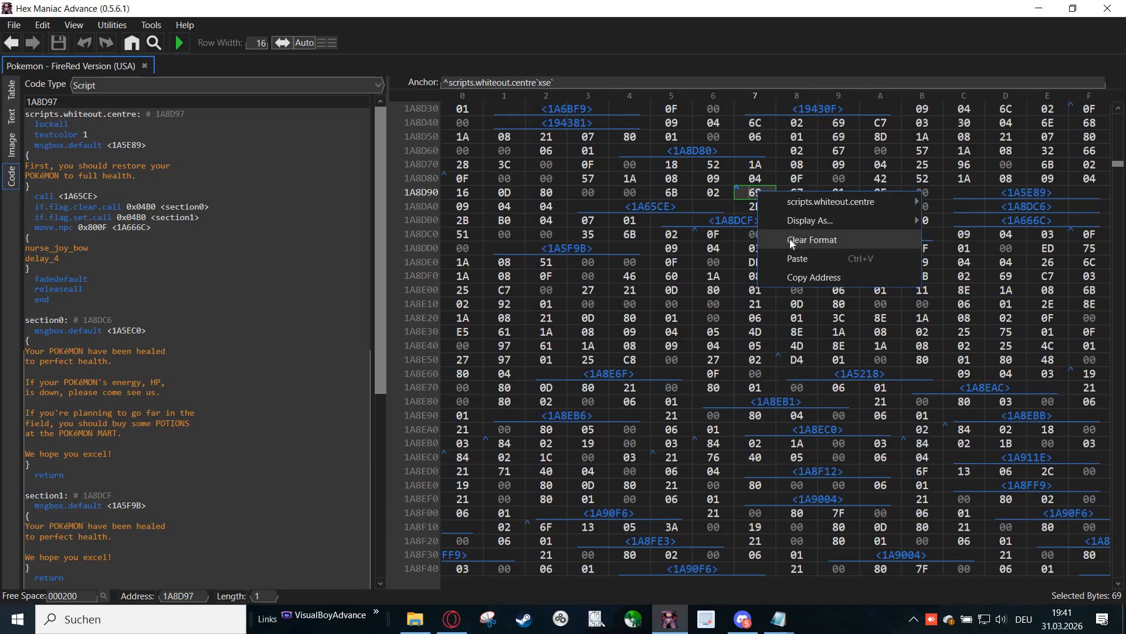
{"action": "left_click", "coordinate": [792, 242]}
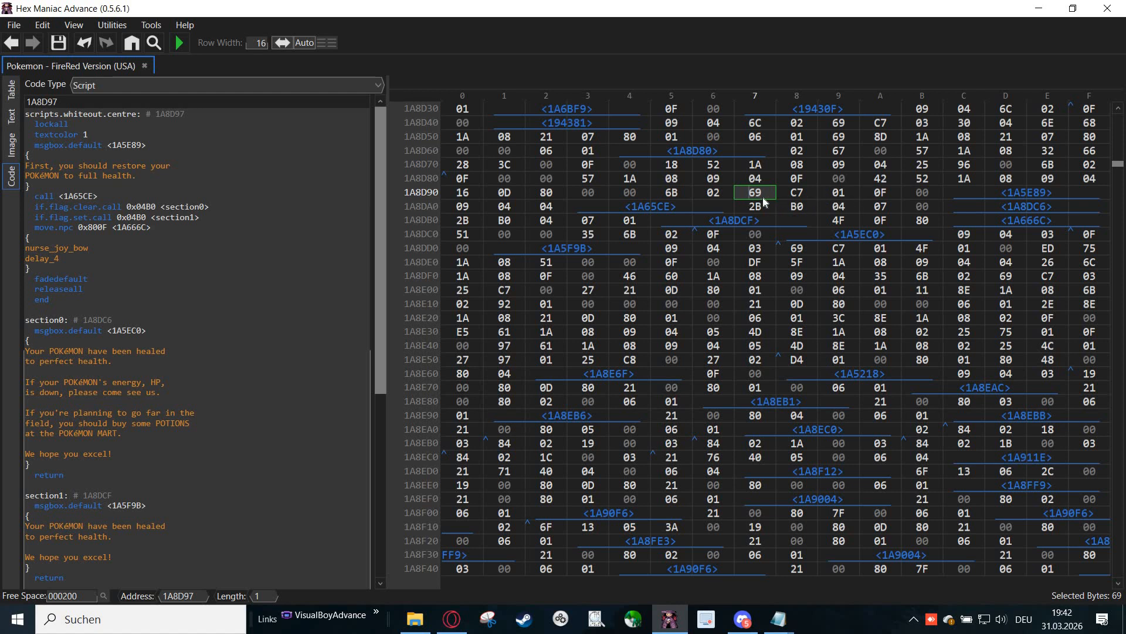
Highlight the whiteout heal script's bytes from address 1A8D97 through 1A8DDA, and reselect only its first byte.
{"action": "key", "text": "shift+Right"}
{"action": "key", "text": "shift+Right"}
{"action": "key", "text": "shift+Right"}
{"action": "key", "text": "shift+Right"}
{"action": "key", "text": "shift+Right"}
{"action": "key", "text": "shift+Right"}
{"action": "key", "text": "shift+Right"}
{"action": "key", "text": "shift+Right"}
{"action": "key", "text": "shift+Right"}
{"action": "key", "text": "shift+Right"}
{"action": "key", "text": "shift+Right"}
{"action": "key", "text": "shift+Right"}
{"action": "key", "text": "shift+Right"}
{"action": "key", "text": "shift+Right"}
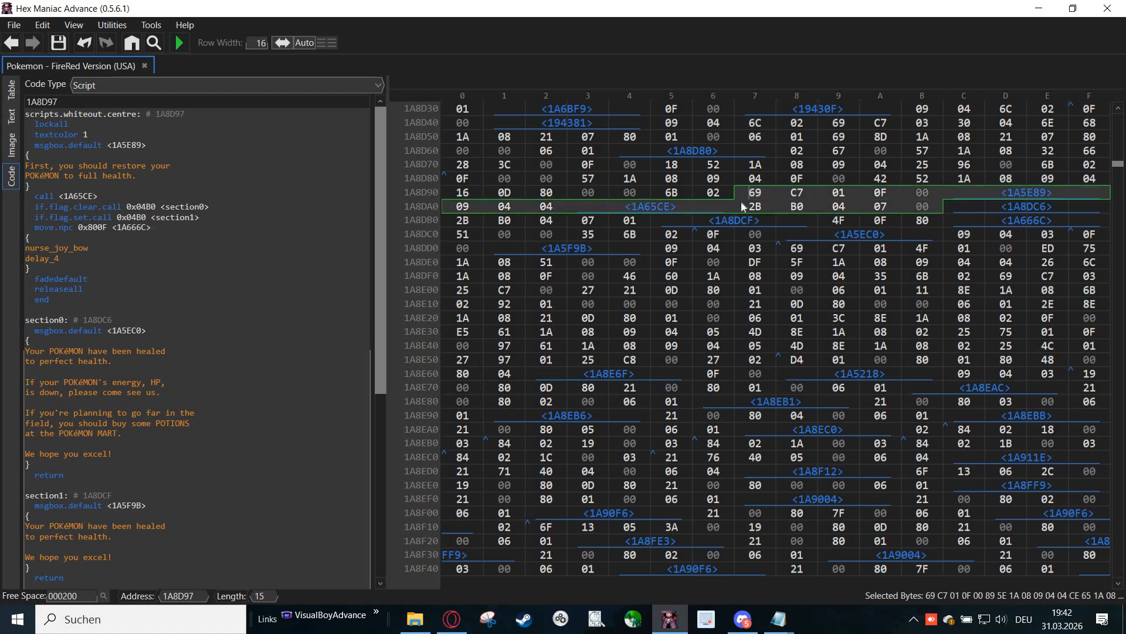
{"action": "key", "text": "shift+Down"}
{"action": "key", "text": "shift+Down"}
{"action": "key", "text": "shift+Down"}
{"action": "key", "text": "shift+Down"}
{"action": "key", "text": "shift+Up"}
{"action": "key", "text": "shift+Left"}
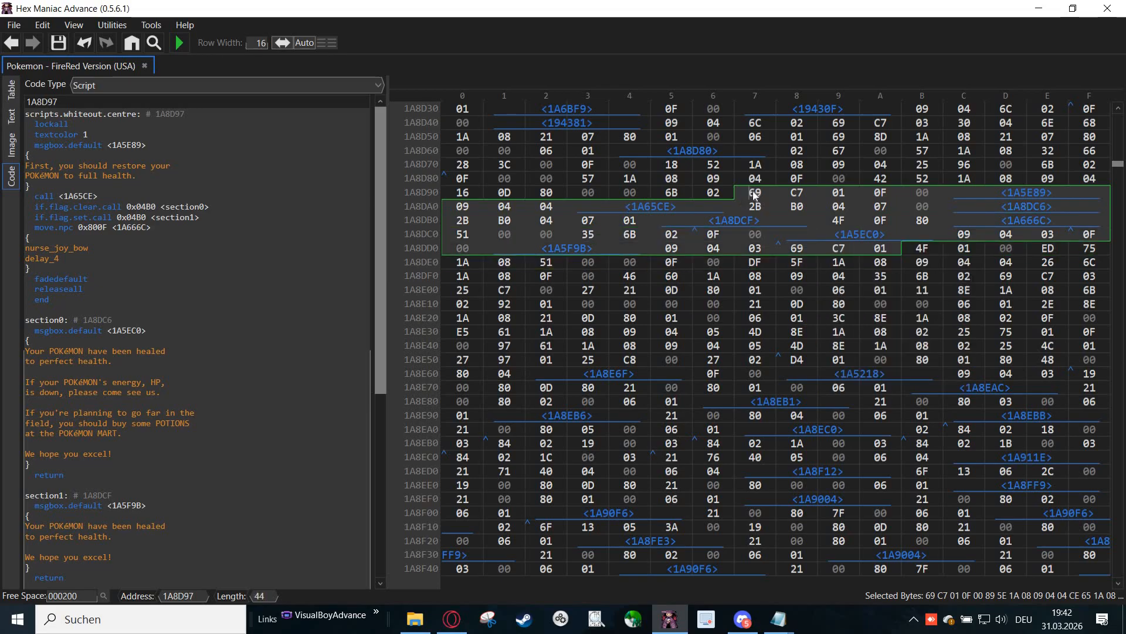
{"action": "right_click", "coordinate": [755, 196]}
{"action": "left_click", "coordinate": [761, 19]}
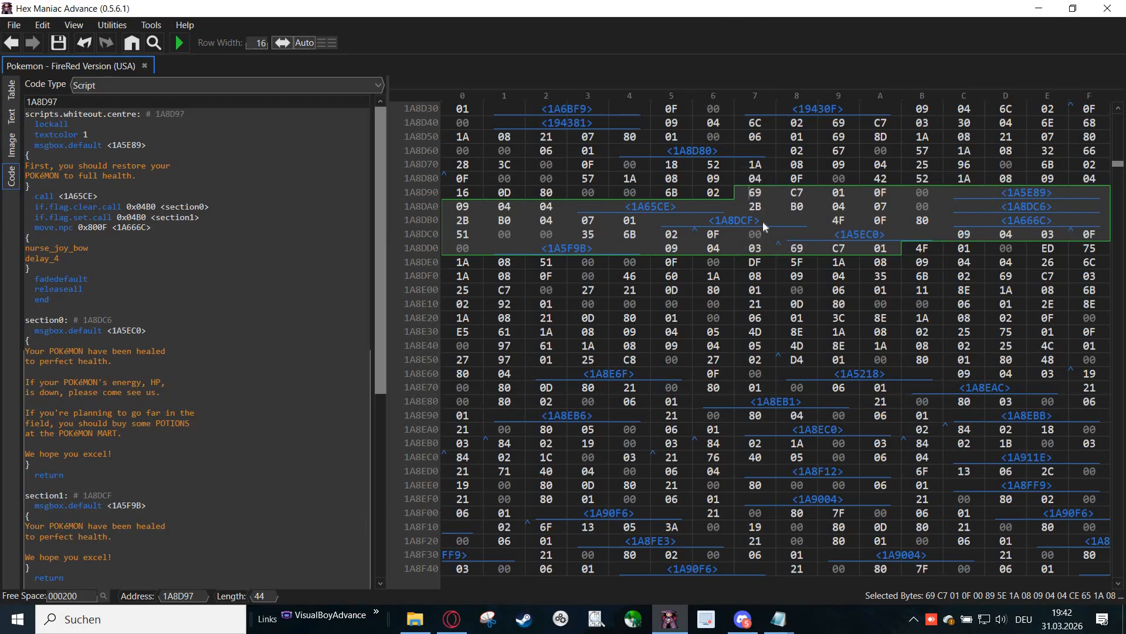
{"action": "left_click", "coordinate": [755, 193]}
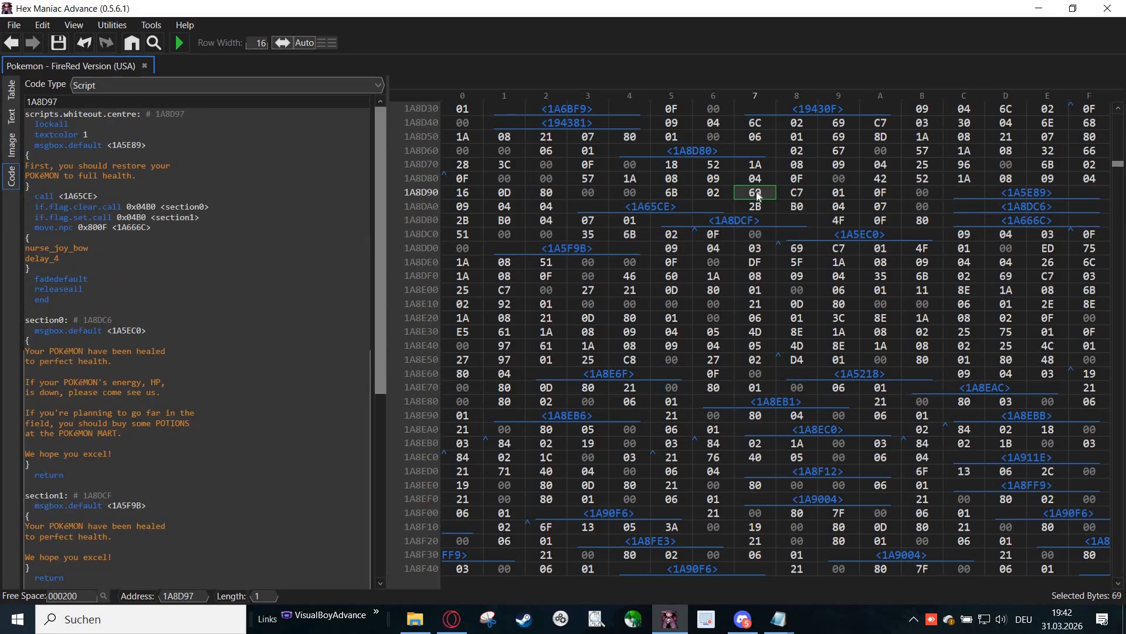
Close Hex Maniac Advance without saving the ROM, reopen it maximized, and go to the centre anchor under scripts, whiteout.
{"action": "left_click", "coordinate": [1114, 10]}
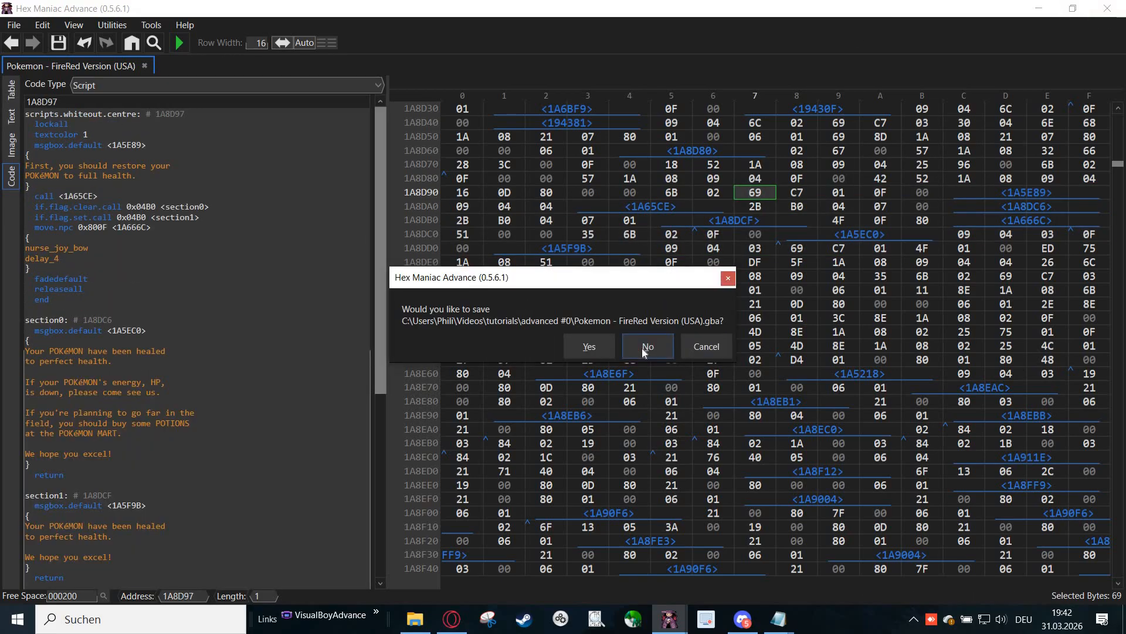
{"action": "left_click", "coordinate": [641, 347]}
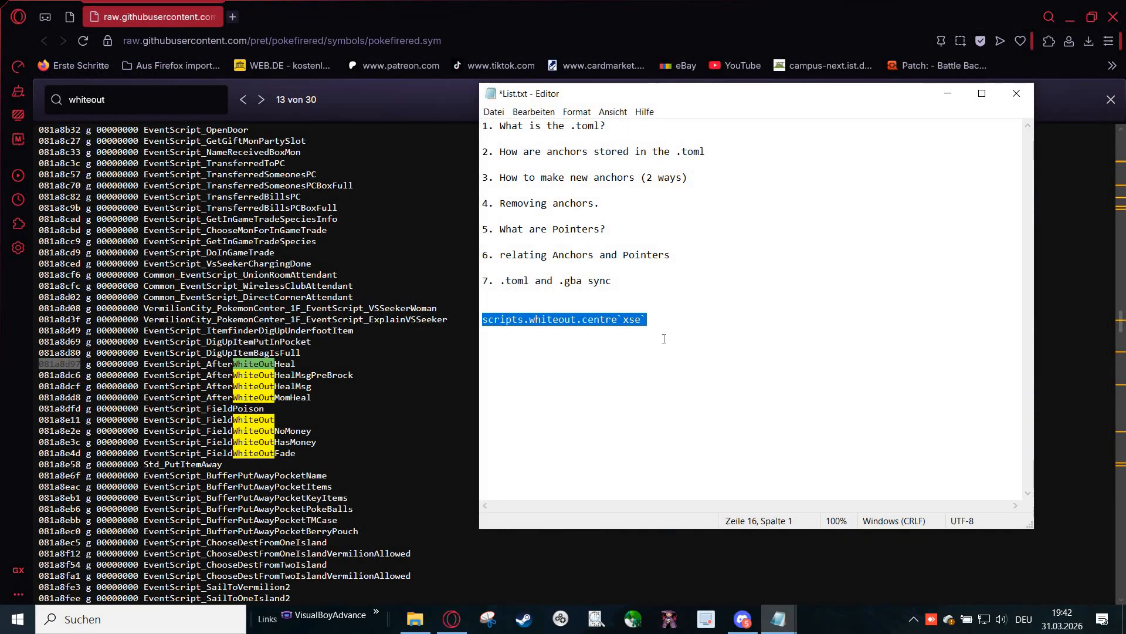
{"action": "left_click", "coordinate": [665, 324]}
{"action": "left_click", "coordinate": [669, 619]}
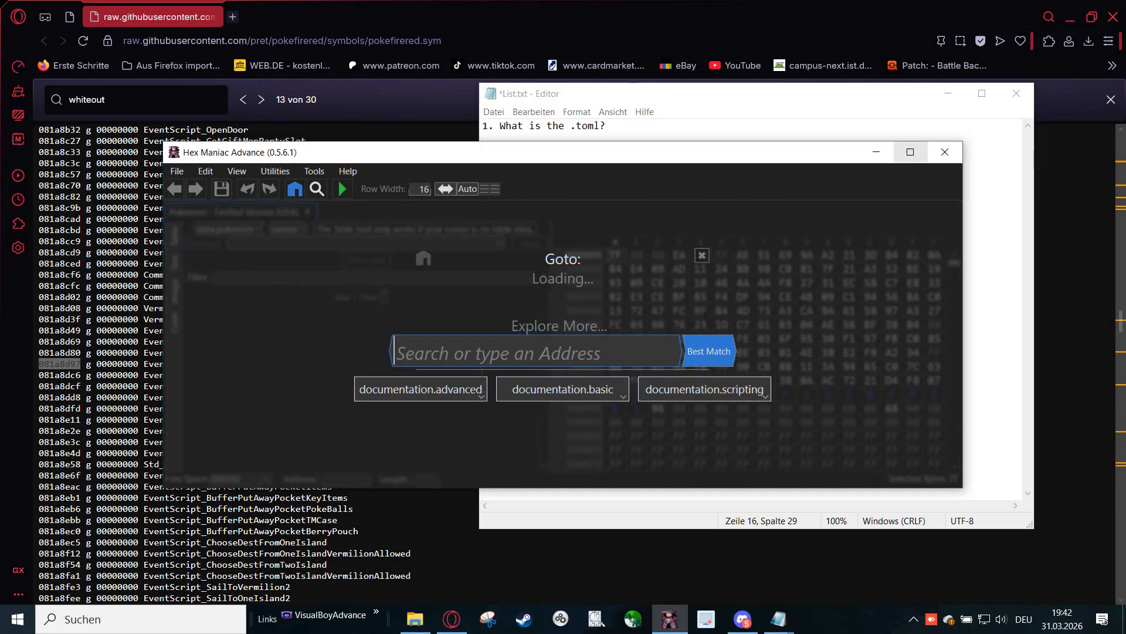
{"action": "left_click", "coordinate": [910, 152]}
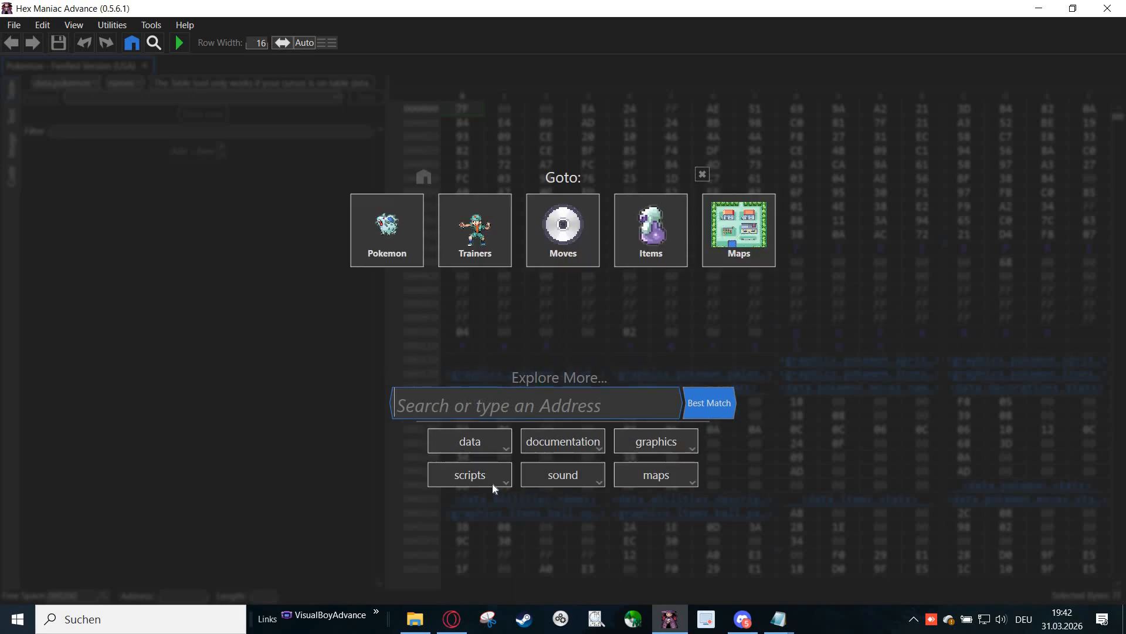
{"action": "left_click", "coordinate": [470, 475]}
{"action": "scroll", "coordinate": [569, 512], "scroll_direction": "down", "scroll_amount": 1}
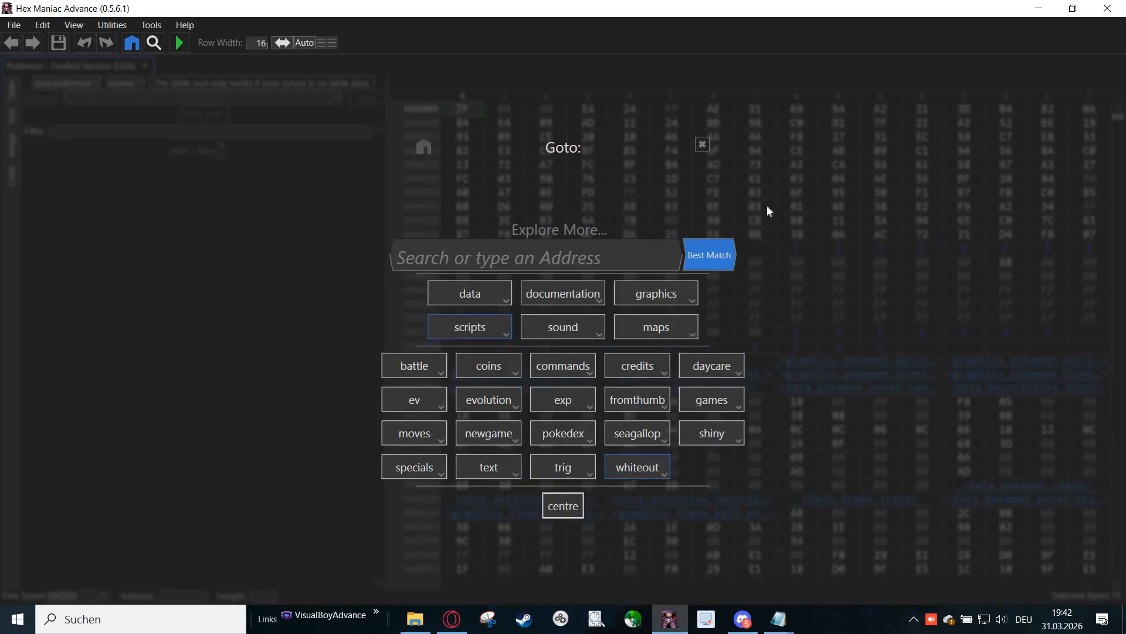
{"action": "scroll", "coordinate": [779, 230], "scroll_direction": "up", "scroll_amount": 5}
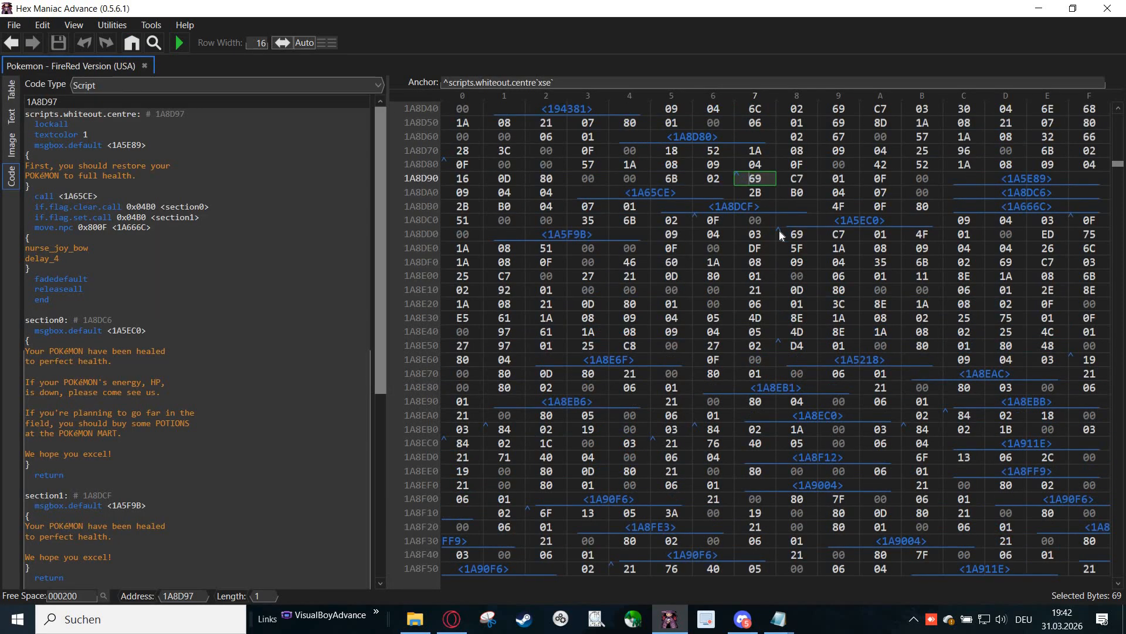
Remove the scripts.whiteout.centre anchor and restart Hex Maniac Advance to check the scripts category for the whiteout group.
{"action": "right_click", "coordinate": [791, 230]}
{"action": "left_click", "coordinate": [804, 229]}
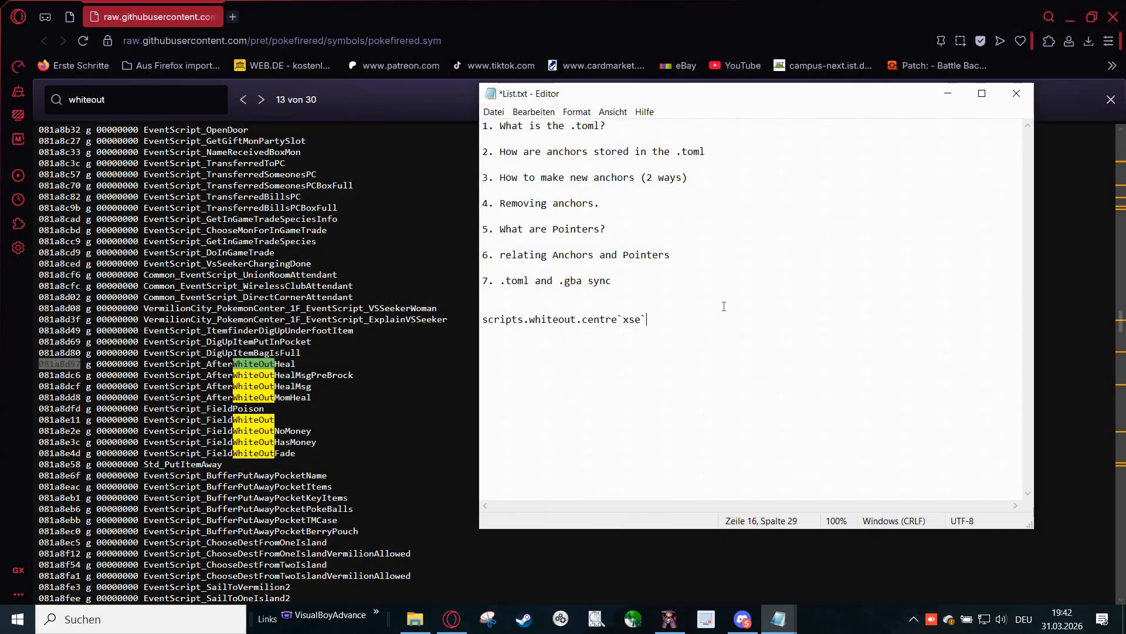
{"action": "left_click", "coordinate": [1038, 8]}
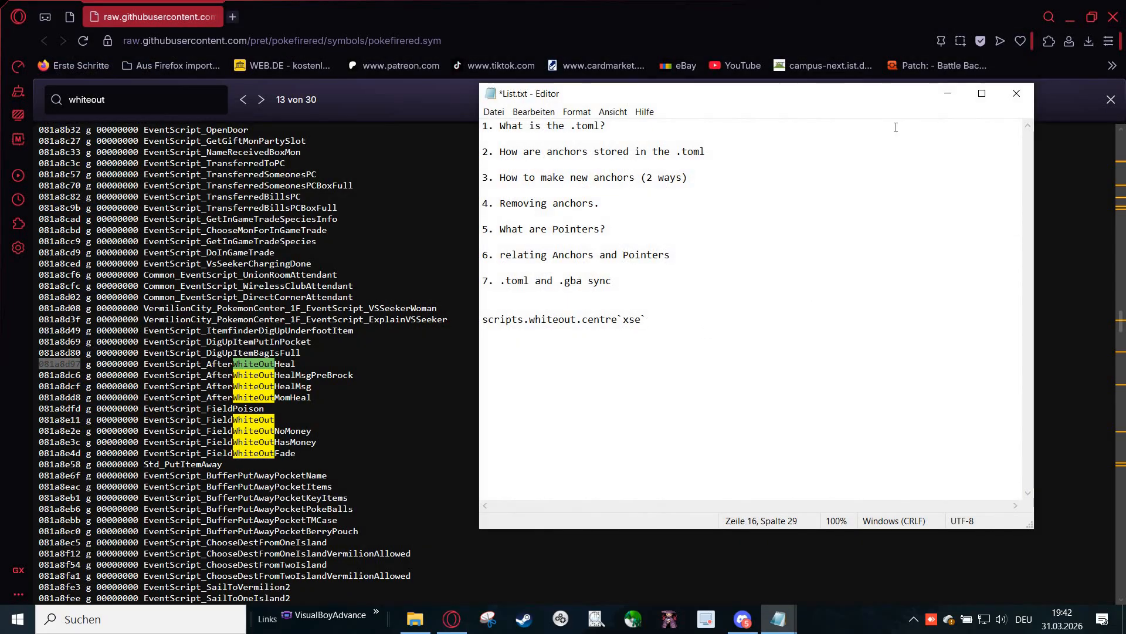
{"action": "left_click", "coordinate": [948, 94]}
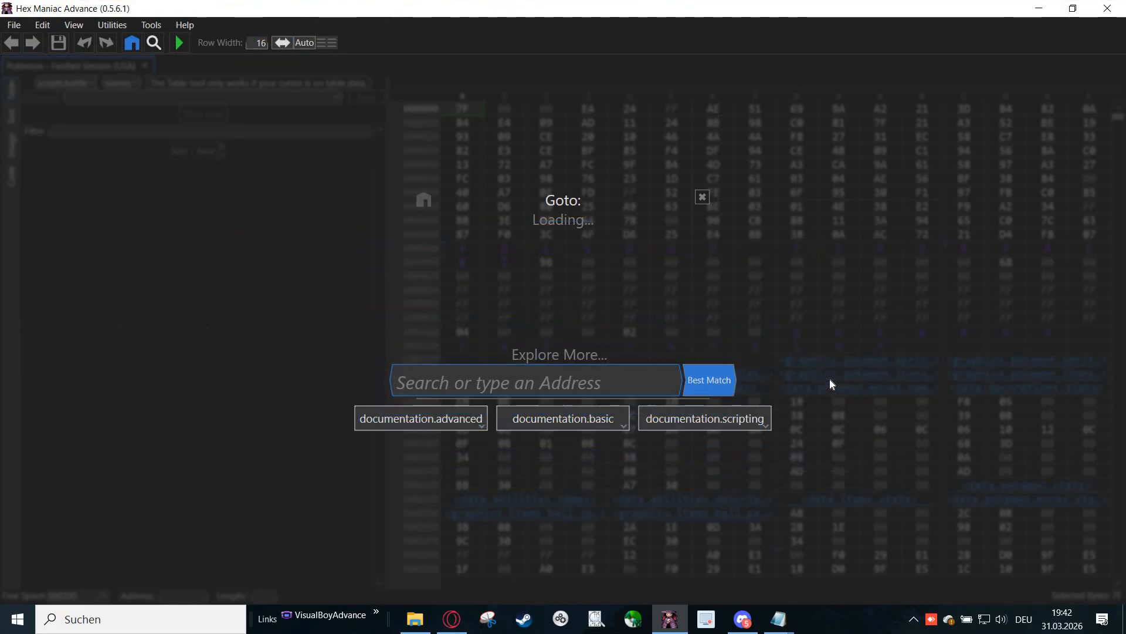
{"action": "left_click", "coordinate": [471, 476]}
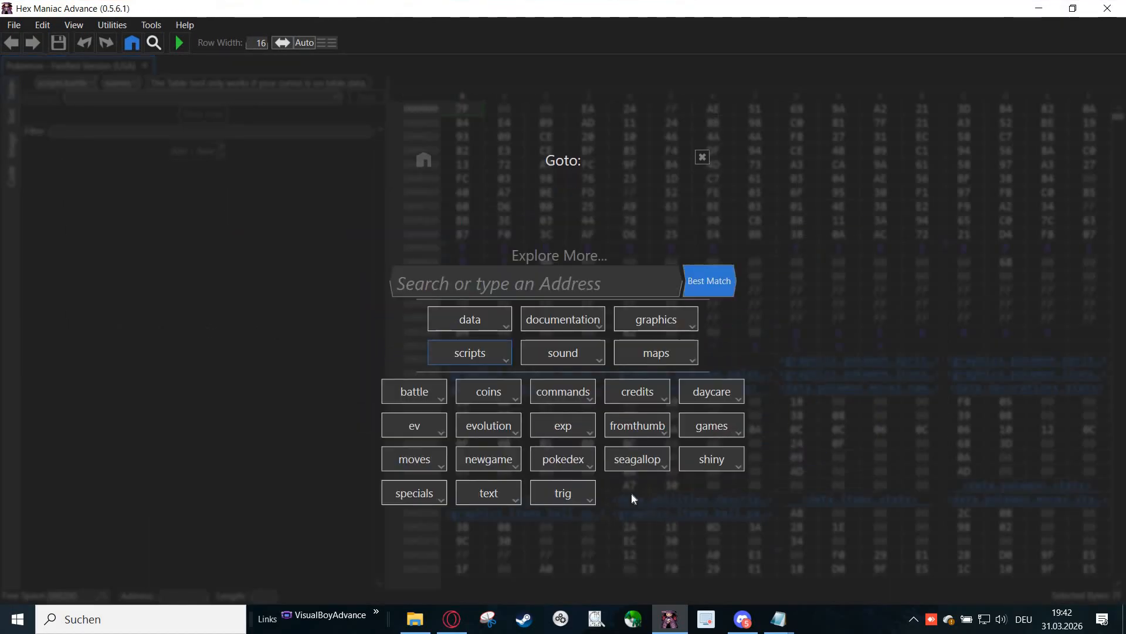
Switch to Pokemon - FireRed Version (USA).toml and highlight the data.header.gamecode entry's NamedAnchors heading, name and address.
{"action": "key", "text": "alt+Tab"}
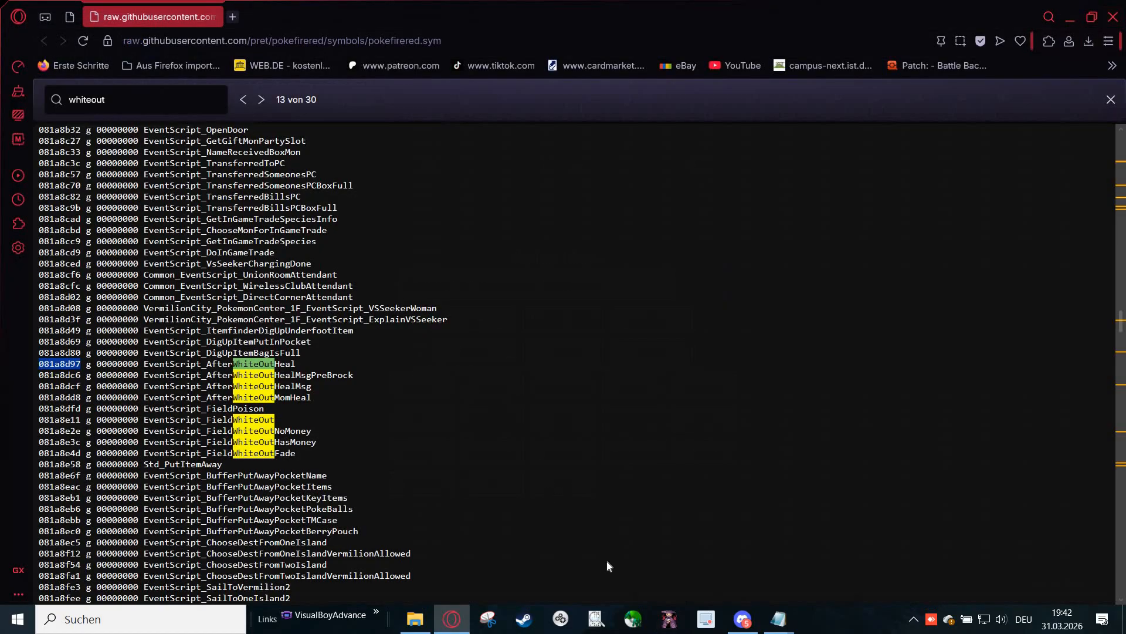
{"action": "left_click", "coordinate": [455, 626]}
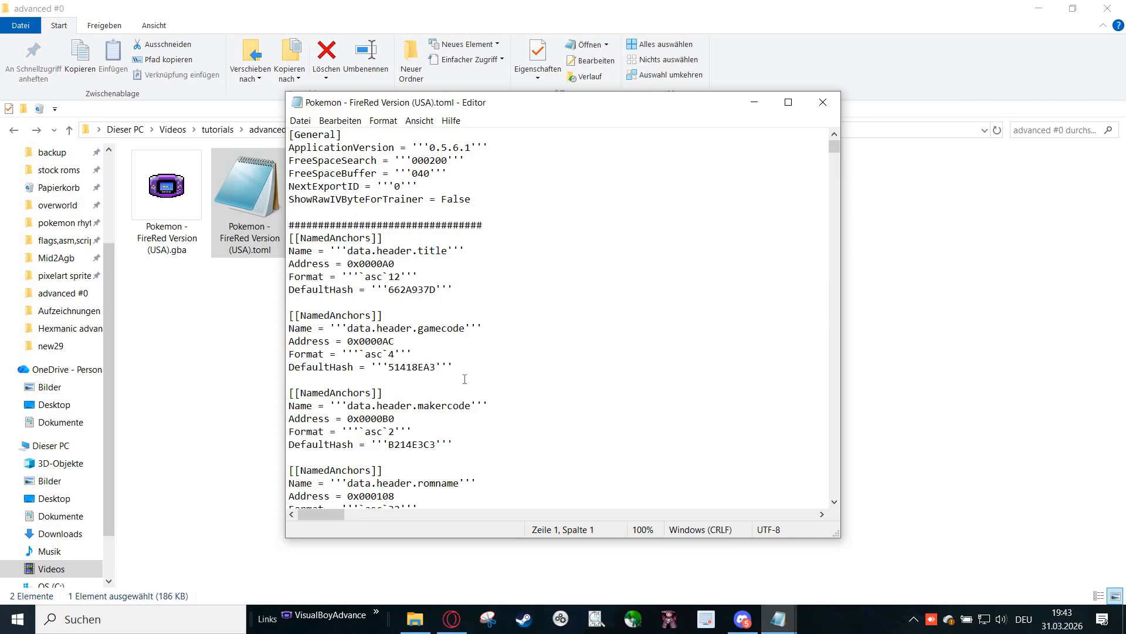
{"action": "left_click_drag", "start_coordinate": [453, 366], "coordinate": [283, 317]}
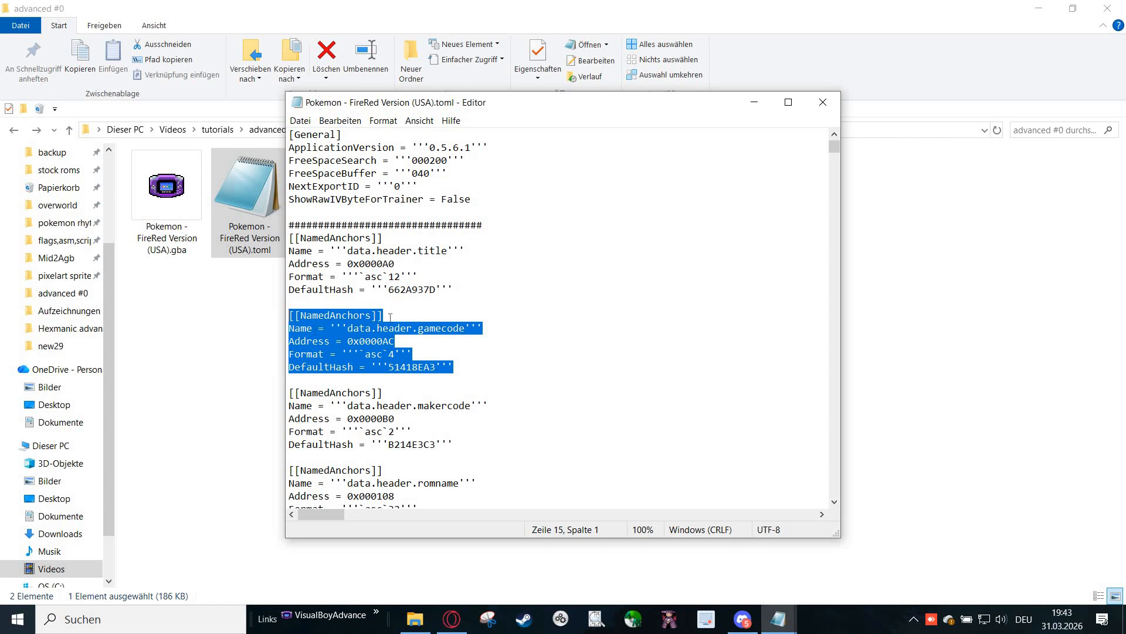
{"action": "left_click", "coordinate": [388, 315]}
{"action": "left_click", "coordinate": [290, 317], "text": "shift"}
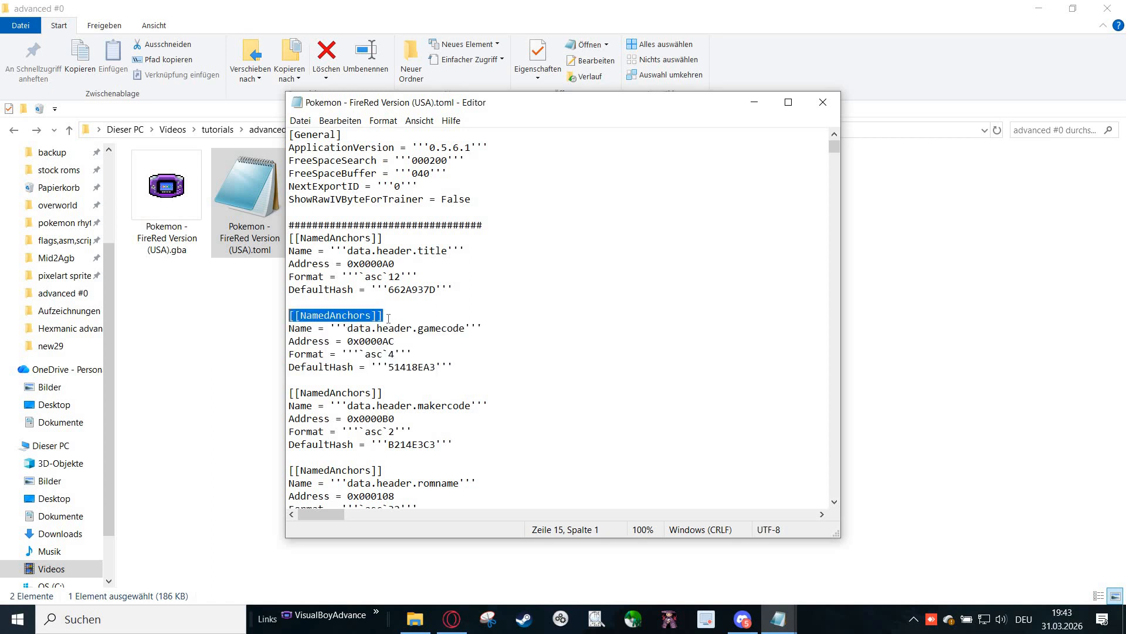
{"action": "left_click_drag", "start_coordinate": [392, 318], "coordinate": [283, 320]}
{"action": "left_click", "coordinate": [326, 354]}
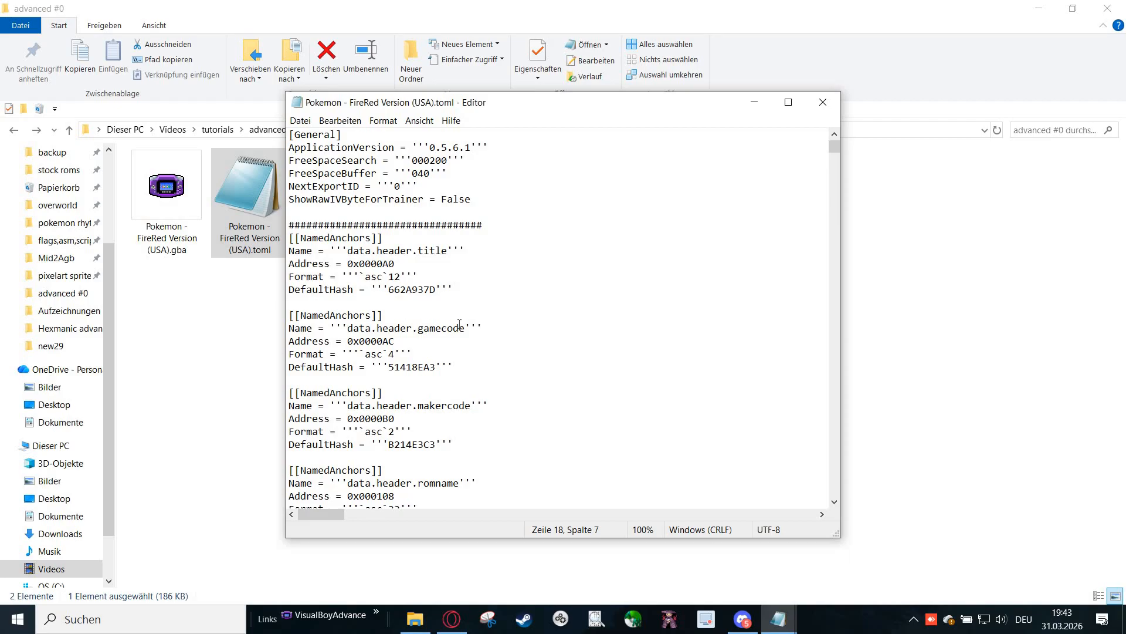
{"action": "left_click_drag", "start_coordinate": [348, 328], "coordinate": [466, 328]}
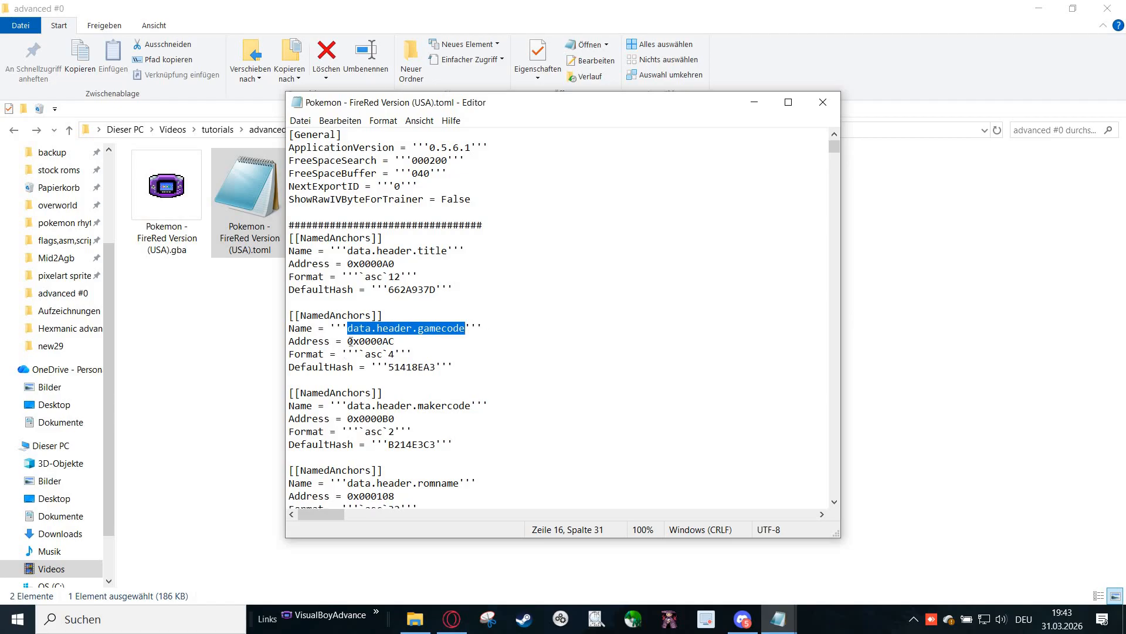
{"action": "left_click_drag", "start_coordinate": [348, 340], "coordinate": [389, 341]}
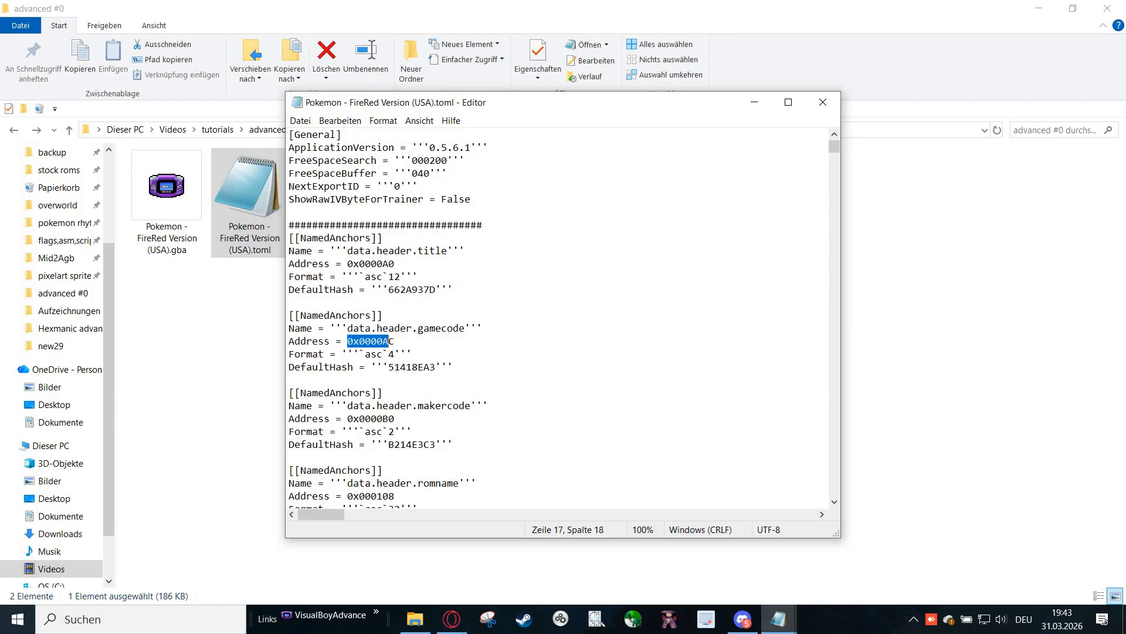
In the browser's pokefirered.sym list, highlight the 08 prefix of 081a8d97 and the 1a8d80 part of the address above, and return to the .toml file.
{"action": "left_click", "coordinate": [451, 619]}
{"action": "left_click", "coordinate": [46, 364]}
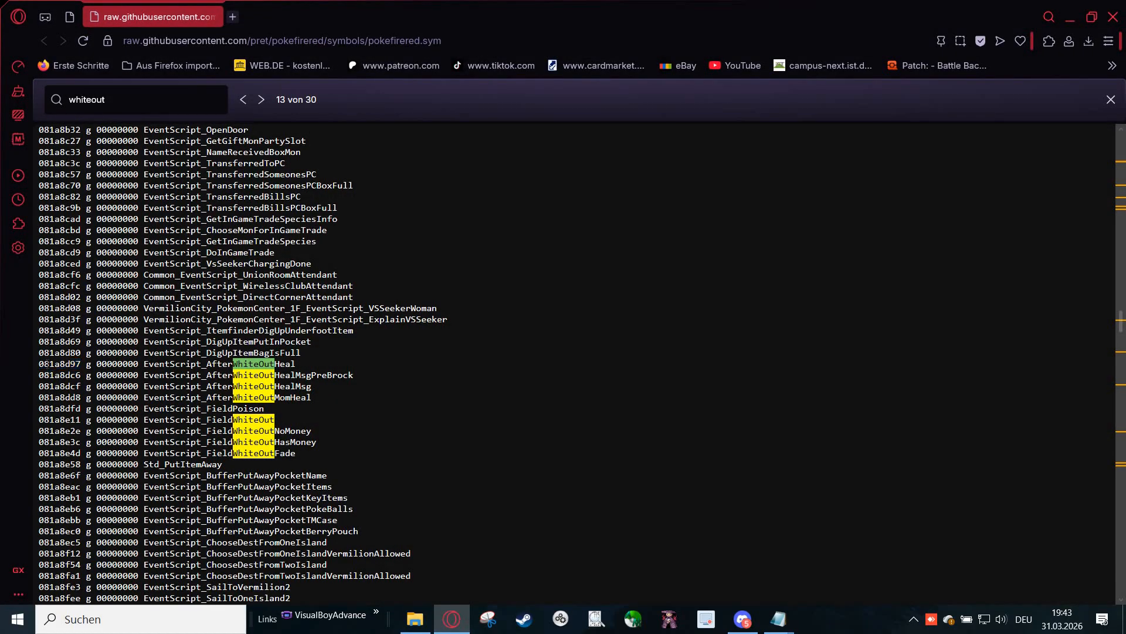
{"action": "left_click_drag", "start_coordinate": [49, 364], "coordinate": [38, 364]}
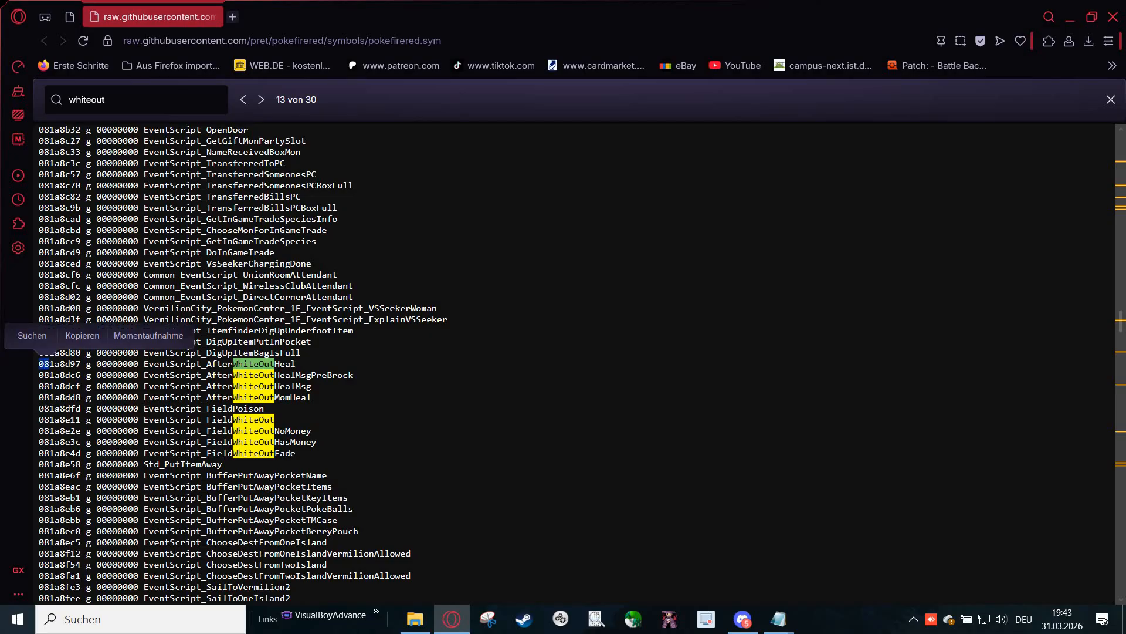
{"action": "left_click", "coordinate": [54, 409]}
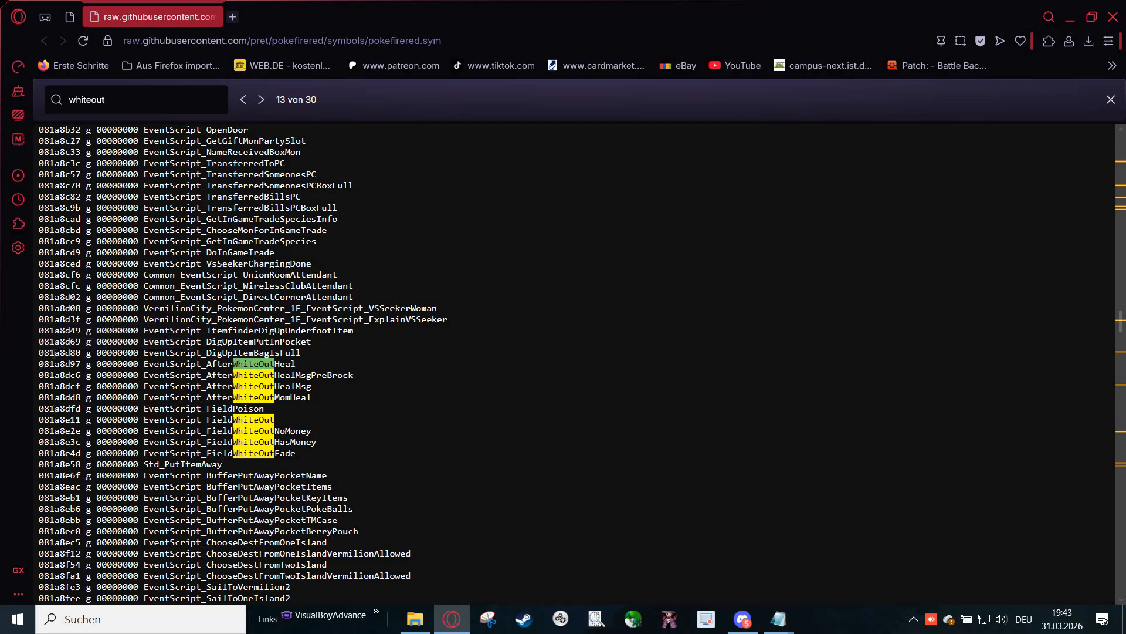
{"action": "left_click_drag", "start_coordinate": [49, 352], "coordinate": [81, 352]}
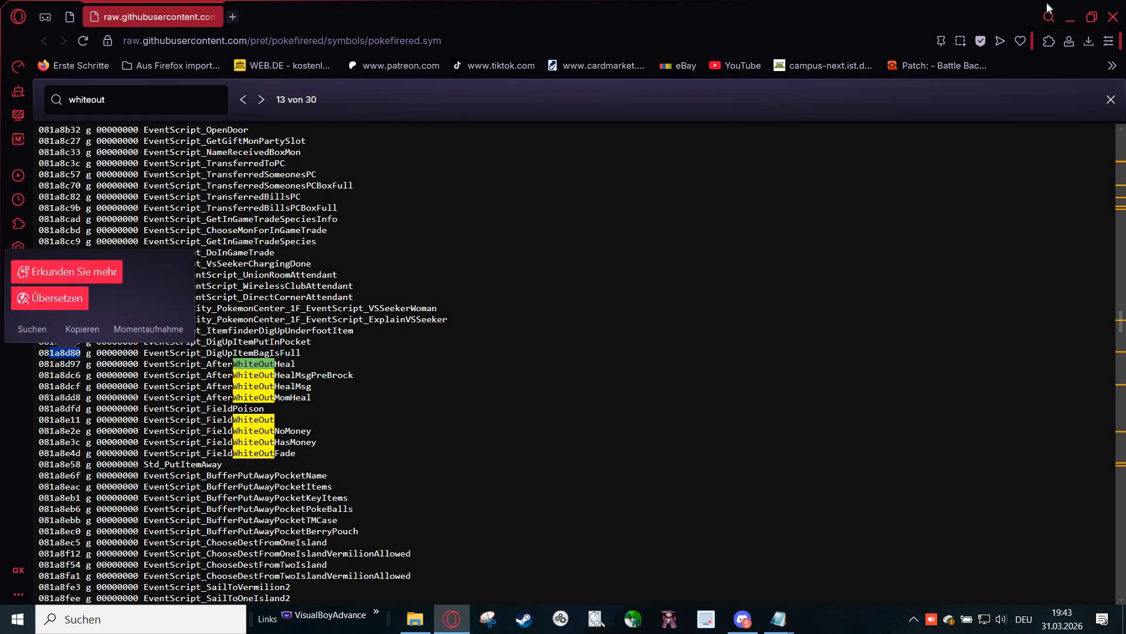
{"action": "left_click", "coordinate": [1070, 17]}
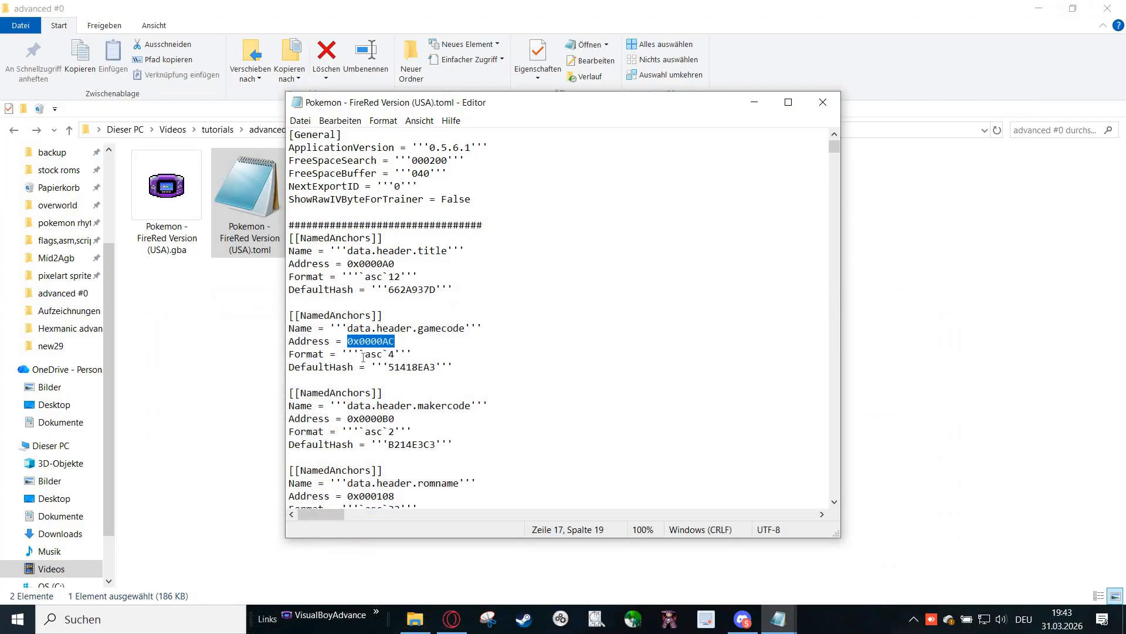
Highlight the `asc` format of the gamecode and makercode entries, and the DefaultHash line of data.header.gamecode.
{"action": "left_click_drag", "start_coordinate": [359, 354], "coordinate": [389, 355]}
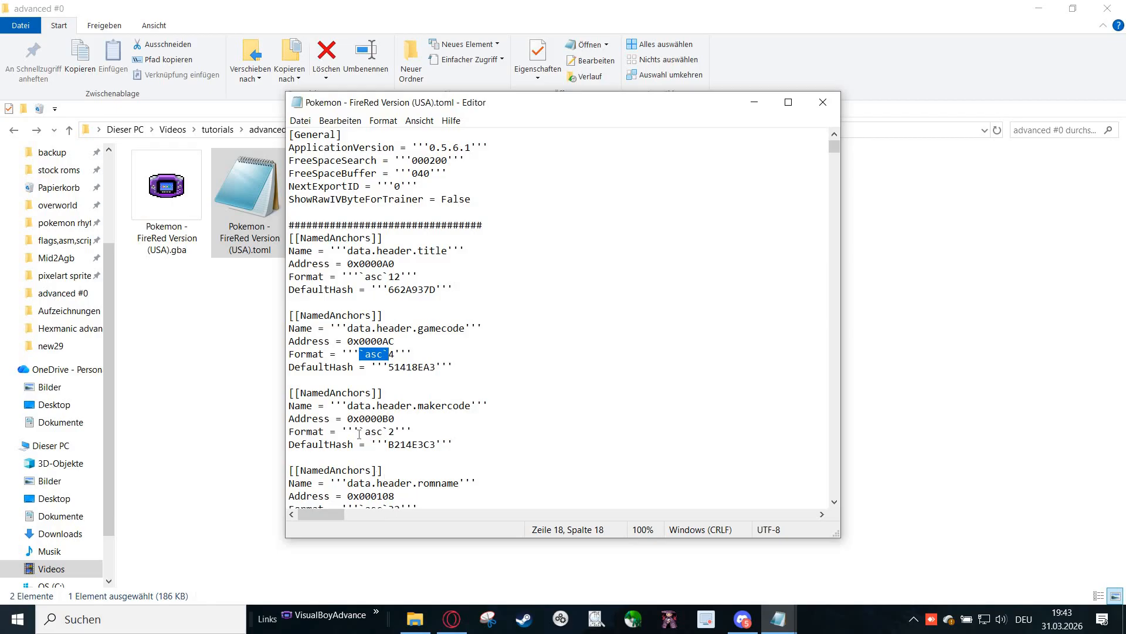
{"action": "left_click_drag", "start_coordinate": [359, 431], "coordinate": [389, 431]}
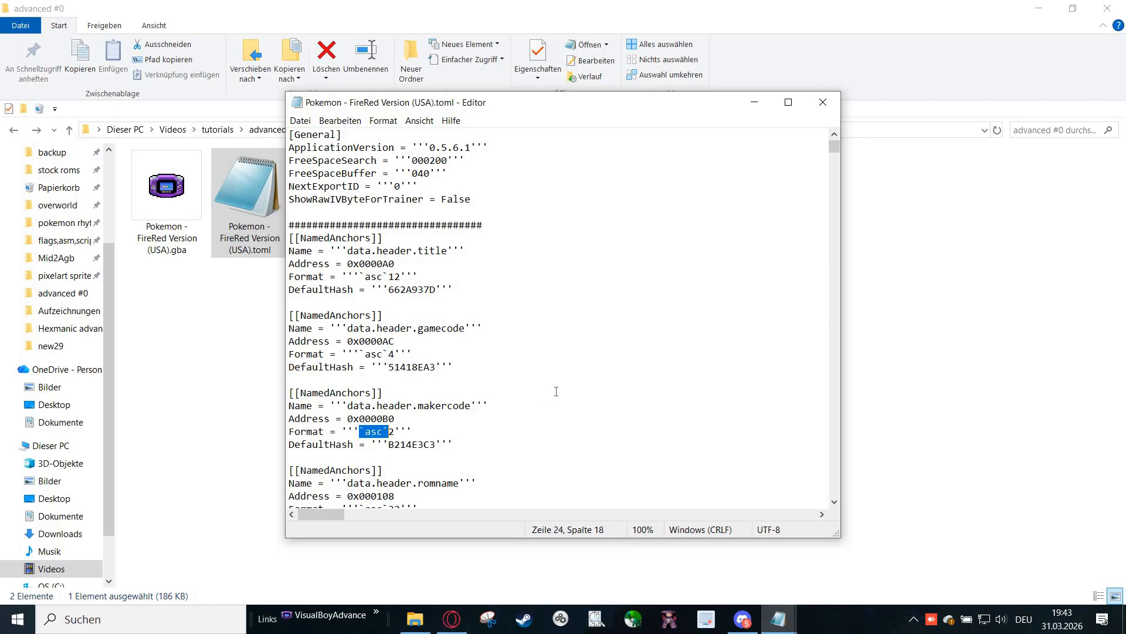
{"action": "left_click", "coordinate": [557, 391]}
{"action": "left_click_drag", "start_coordinate": [455, 368], "coordinate": [281, 371]}
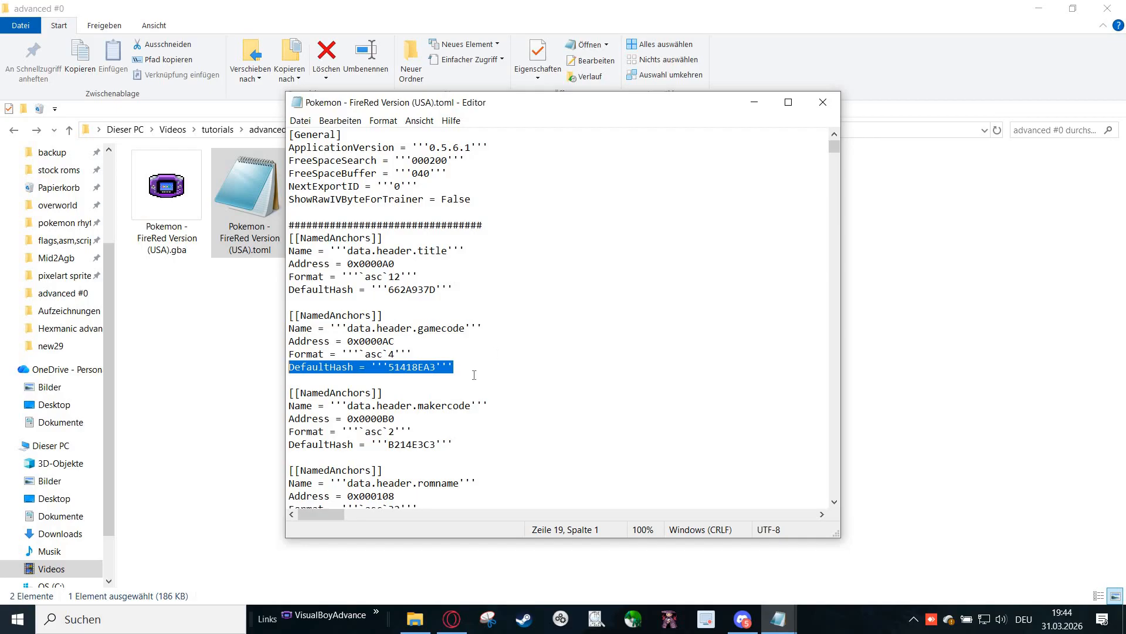
Duplicate the complete data.header.gamecode NamedAnchors entry directly below the original, separated by a blank line.
{"action": "key", "text": "Down"}
{"action": "key", "text": "shift+Up"}
{"action": "key", "text": "shift+Up"}
{"action": "key", "text": "shift+Up"}
{"action": "key", "text": "shift+Up"}
{"action": "key", "text": "shift+Up"}
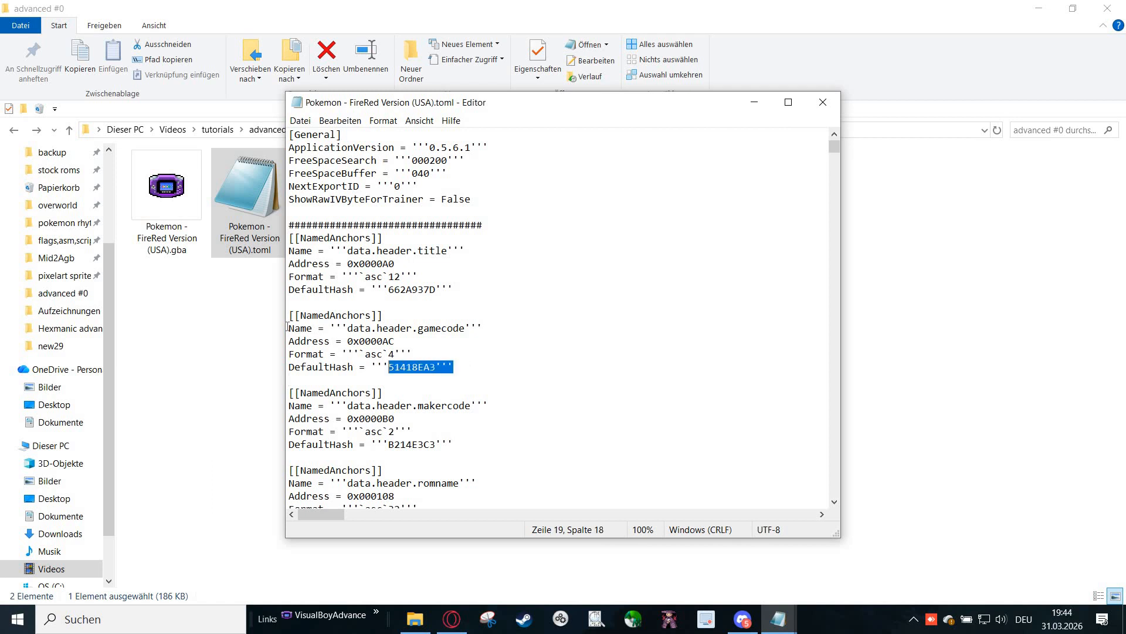
{"action": "key", "text": "shift+Home"}
{"action": "key", "text": "ctrl+c"}
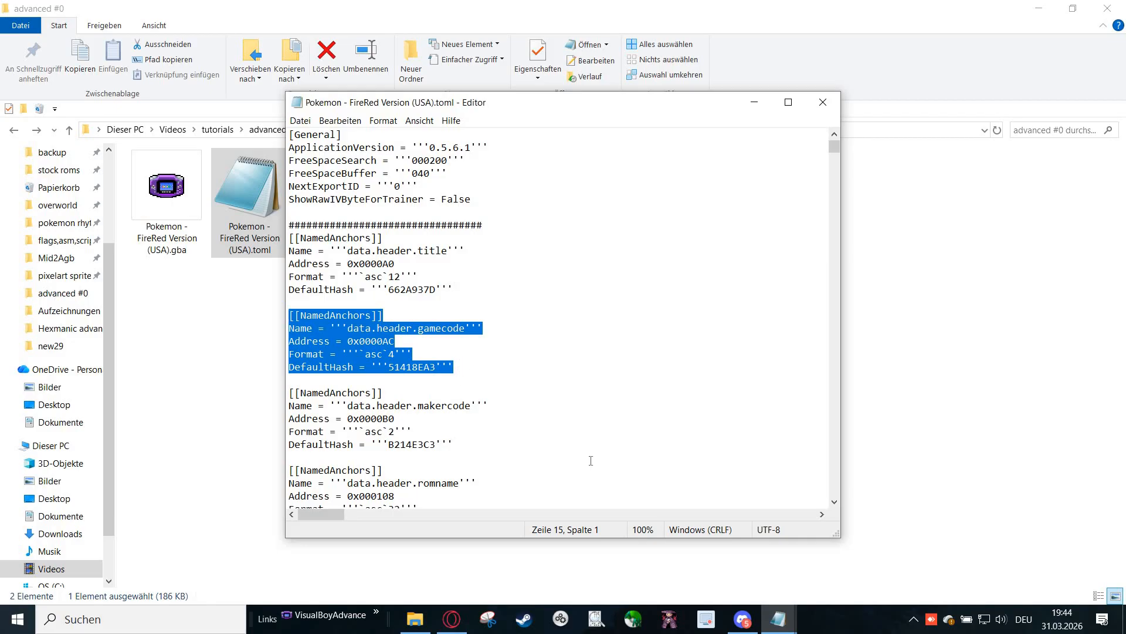
{"action": "key", "text": "Right"}
{"action": "key", "text": "Return"}
{"action": "key", "text": "Return"}
{"action": "key", "text": "ctrl+v"}
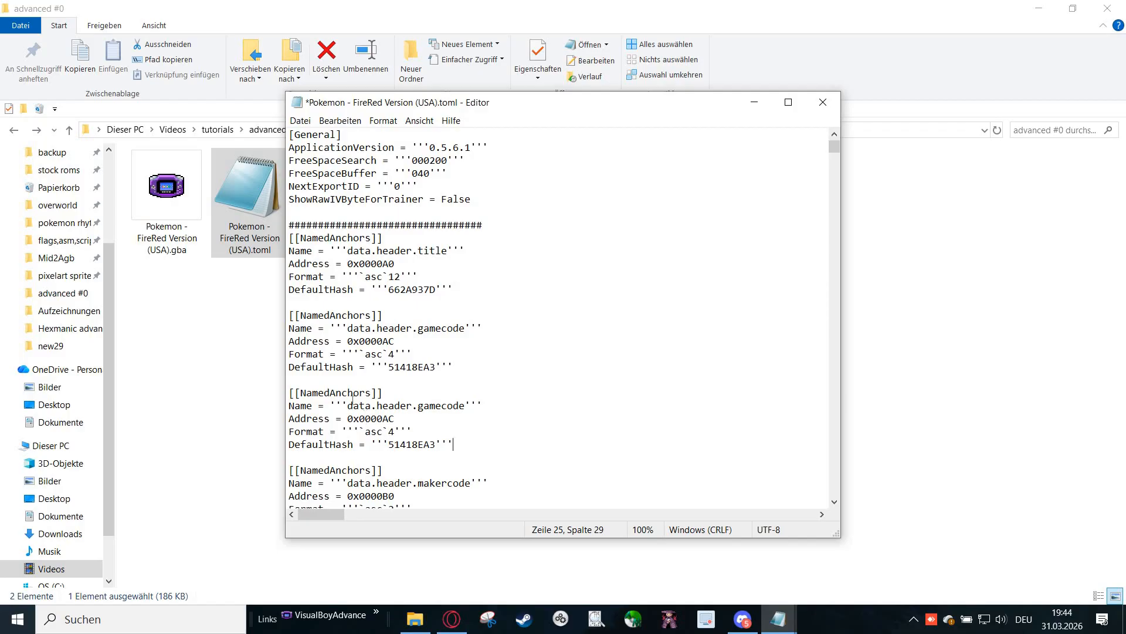
Change the duplicated entry's name to scripts.whiteout.centre.
{"action": "left_click_drag", "start_coordinate": [347, 405], "coordinate": [466, 405]}
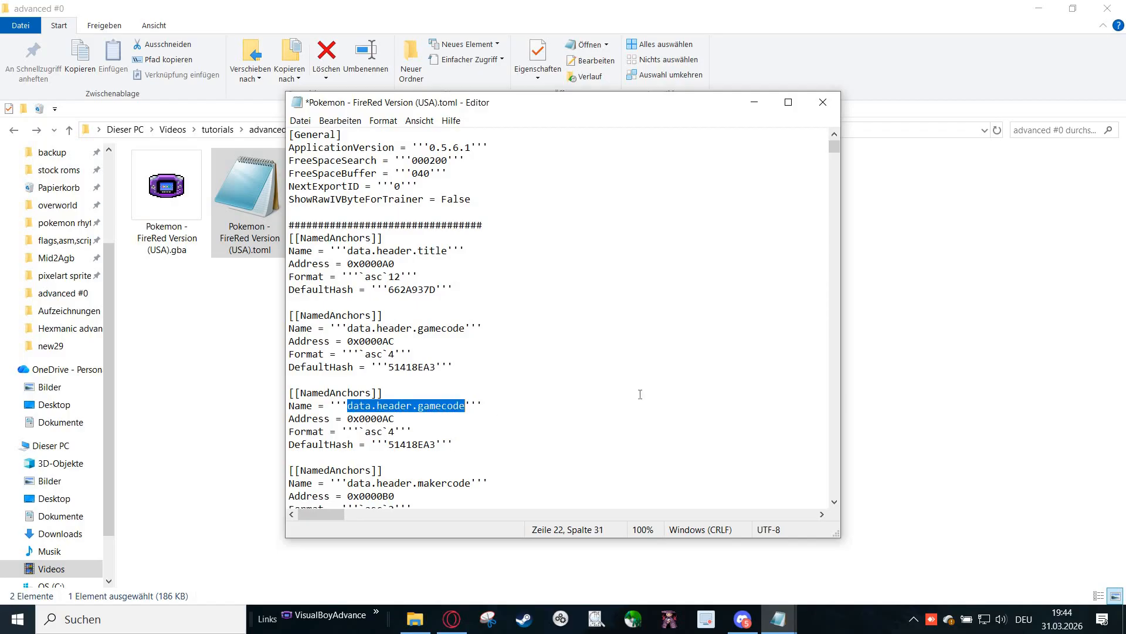
{"action": "type", "text": "scripts"}
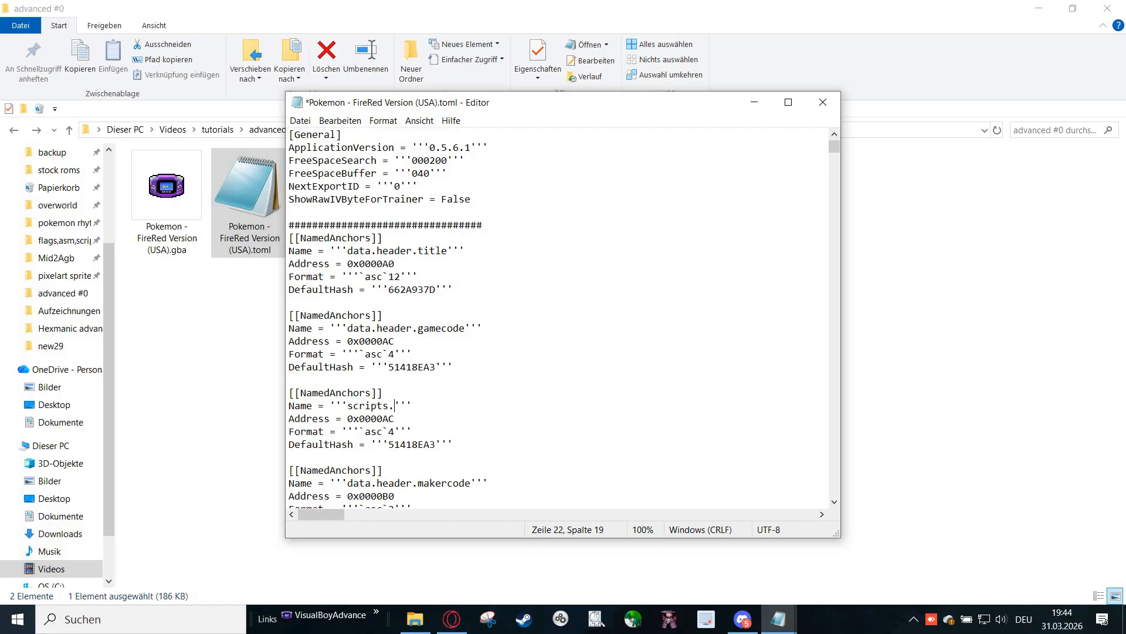
{"action": "type", "text": ".whiteout"}
{"action": "type", "text": ".centre"}
Change the format of the scripts.whiteout.centre entry to `xse`, removing the trailing 4.
{"action": "key", "text": "shift+Right"}
{"action": "key", "text": "shift+Right"}
{"action": "key", "text": "shift+Right"}
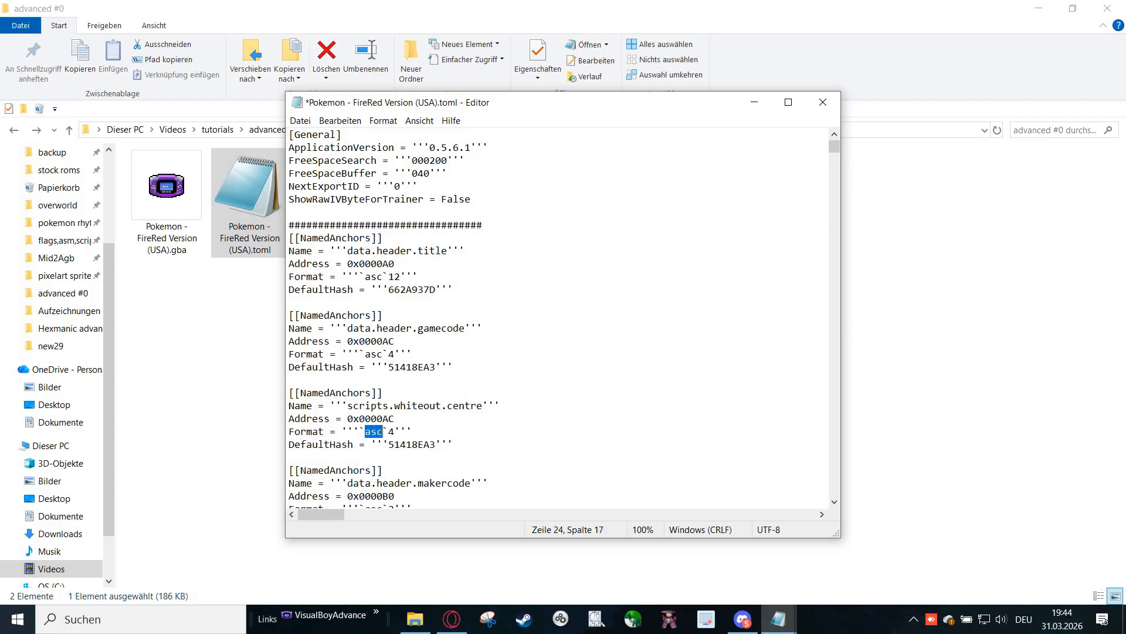
{"action": "type", "text": "xse"}
{"action": "key", "text": "Right"}
{"action": "key", "text": "Right"}
{"action": "key", "text": "BackSpace"}
Set the scripts.whiteout.centre entry's address to 0x1A8D97, checking it against the AfterWhiteOutHeal line in the browser's pokefirered.sym list.
{"action": "left_click_drag", "start_coordinate": [360, 419], "coordinate": [394, 419]}
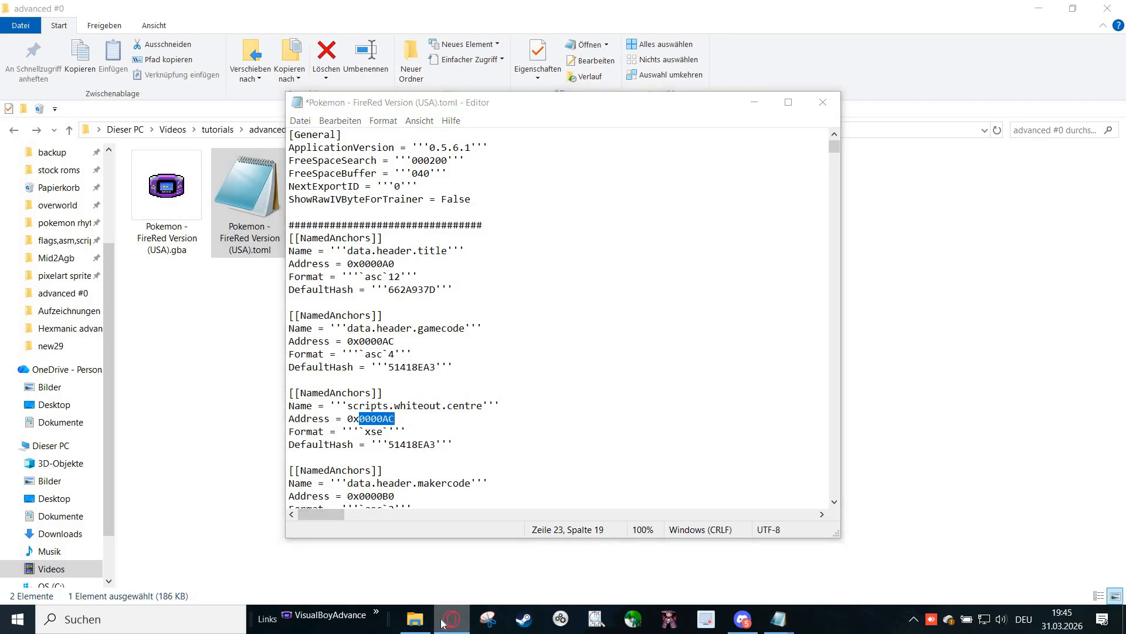
{"action": "left_click", "coordinate": [451, 619]}
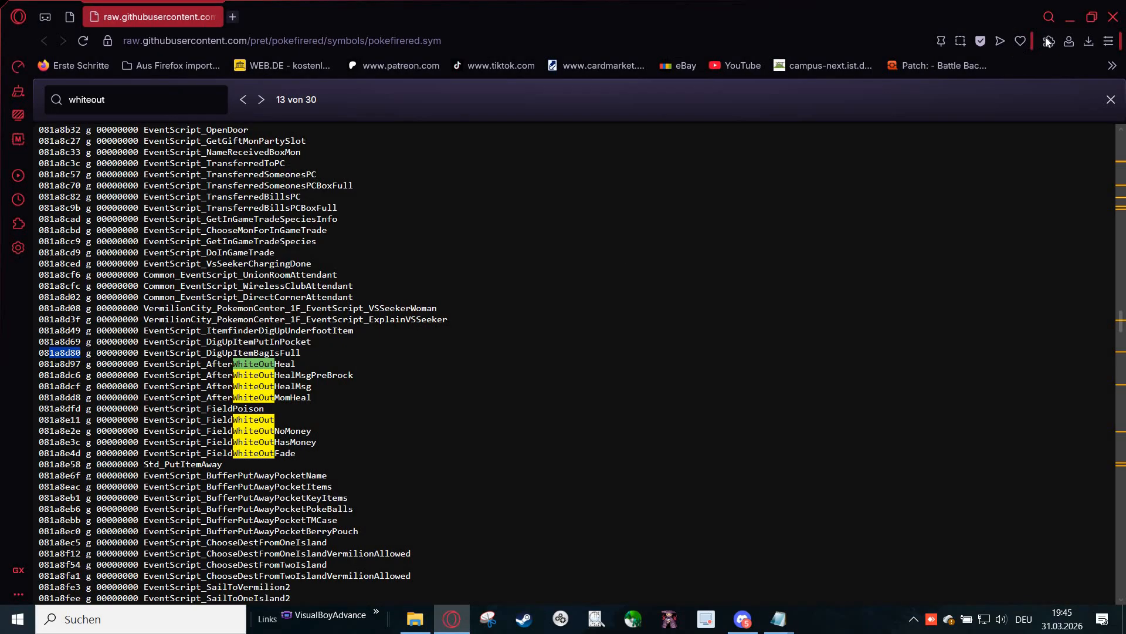
{"action": "left_click", "coordinate": [1070, 17]}
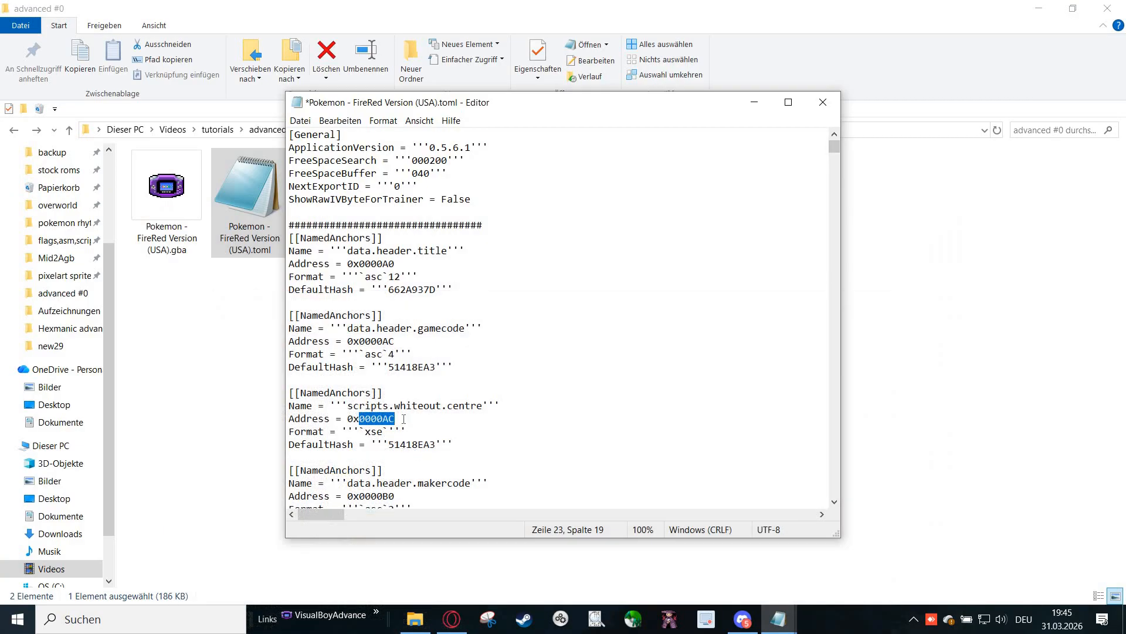
{"action": "left_click_drag", "start_coordinate": [396, 419], "coordinate": [359, 419]}
{"action": "type", "text": "1A8D"}
{"action": "key", "text": "alt+Tab"}
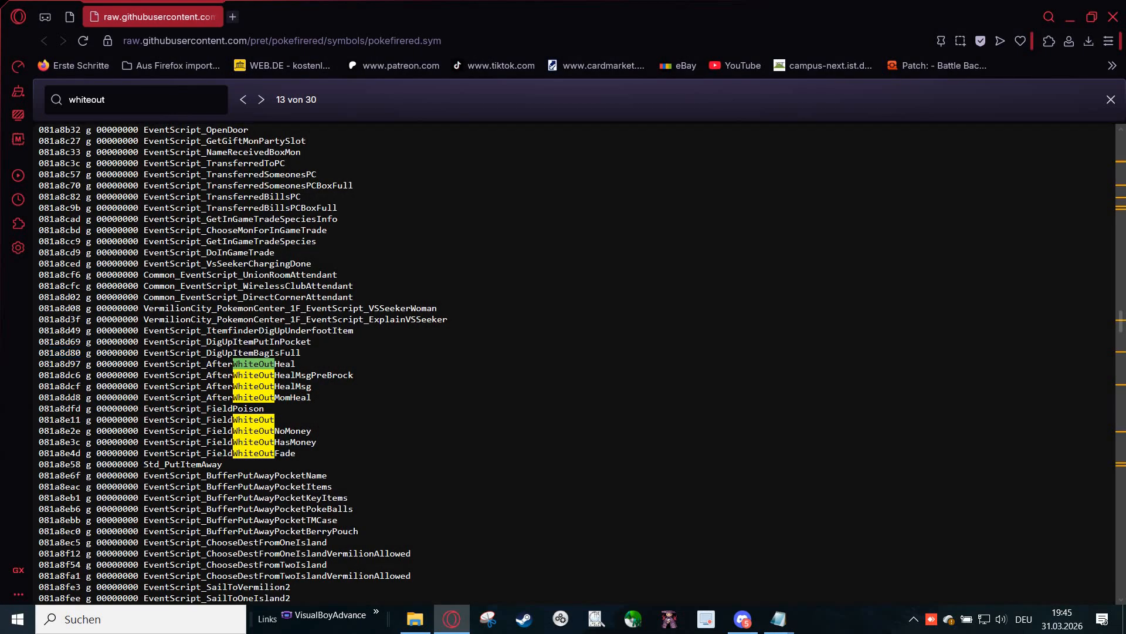
{"action": "left_click_drag", "start_coordinate": [50, 363], "coordinate": [81, 364]}
{"action": "left_click", "coordinate": [1071, 18]}
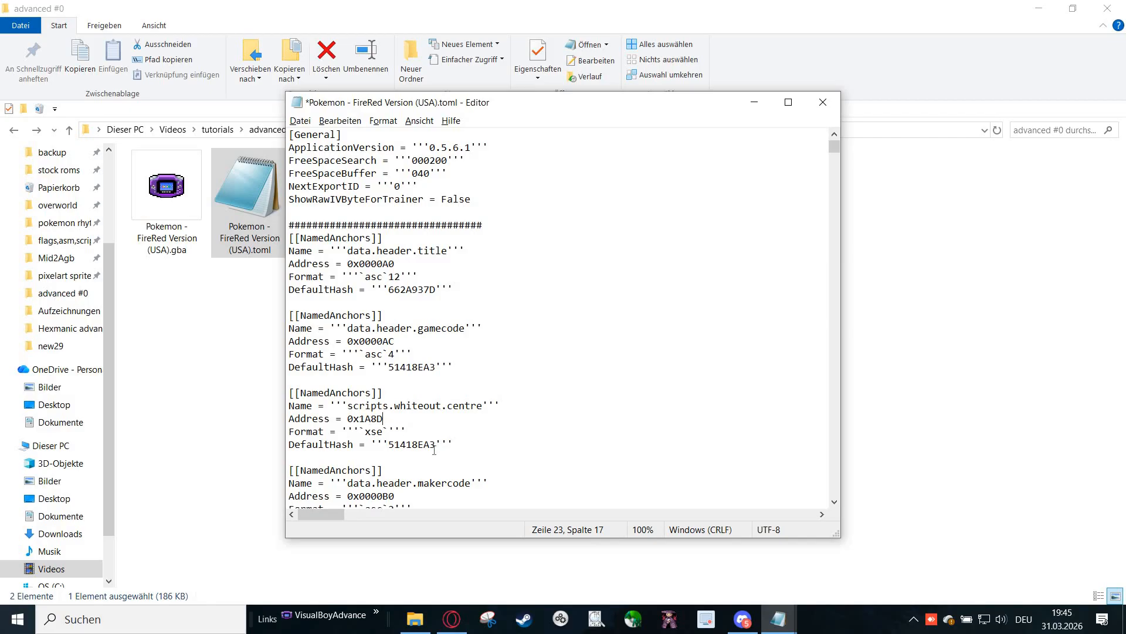
{"action": "type", "text": "97"}
Delete the DefaultHash line from the scripts.whiteout.centre entry and save the .toml file.
{"action": "key", "text": "shift+Left"}
{"action": "key", "text": "shift+Left"}
{"action": "key", "text": "shift+Left"}
{"action": "key", "text": "shift+Left"}
{"action": "key", "text": "shift+Left"}
{"action": "key", "text": "shift+Left"}
{"action": "key", "text": "shift+Left"}
{"action": "key", "text": "shift+Left"}
{"action": "key", "text": "shift+Left"}
{"action": "key", "text": "shift+Left"}
{"action": "key", "text": "shift+Left"}
{"action": "key", "text": "shift+Left"}
{"action": "key", "text": "shift+Left"}
{"action": "key", "text": "shift+Left"}
{"action": "key", "text": "shift+Left"}
{"action": "key", "text": "shift+Left"}
{"action": "key", "text": "shift+Left"}
{"action": "key", "text": "shift+Left"}
{"action": "key", "text": "shift+Left"}
{"action": "key", "text": "shift+Left"}
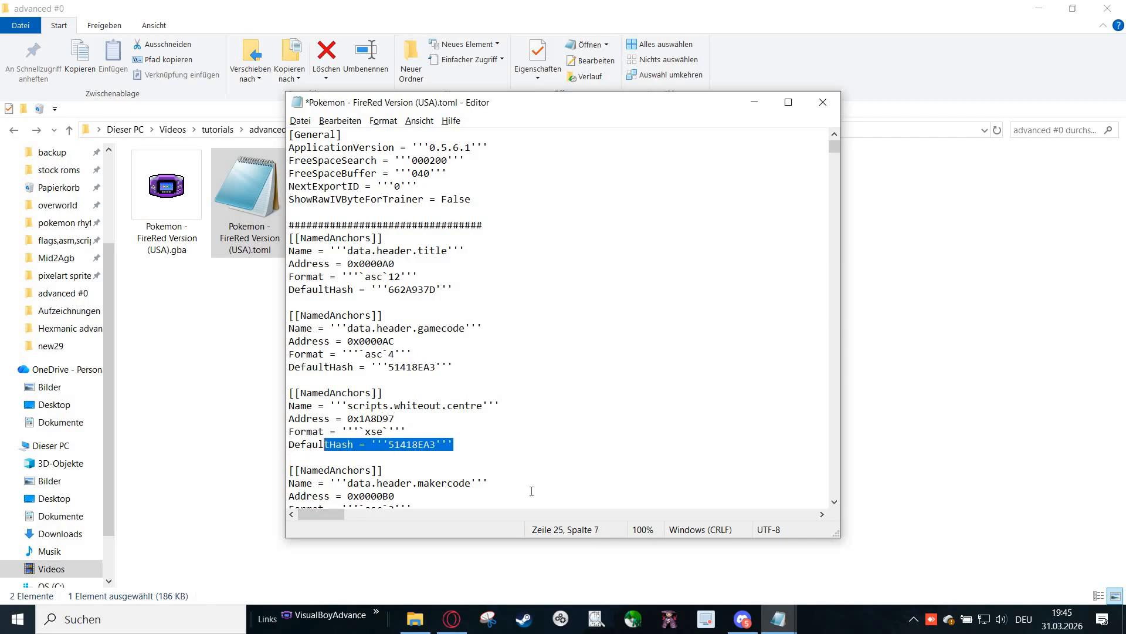
{"action": "key", "text": "BackSpace"}
{"action": "key", "text": "BackSpace"}
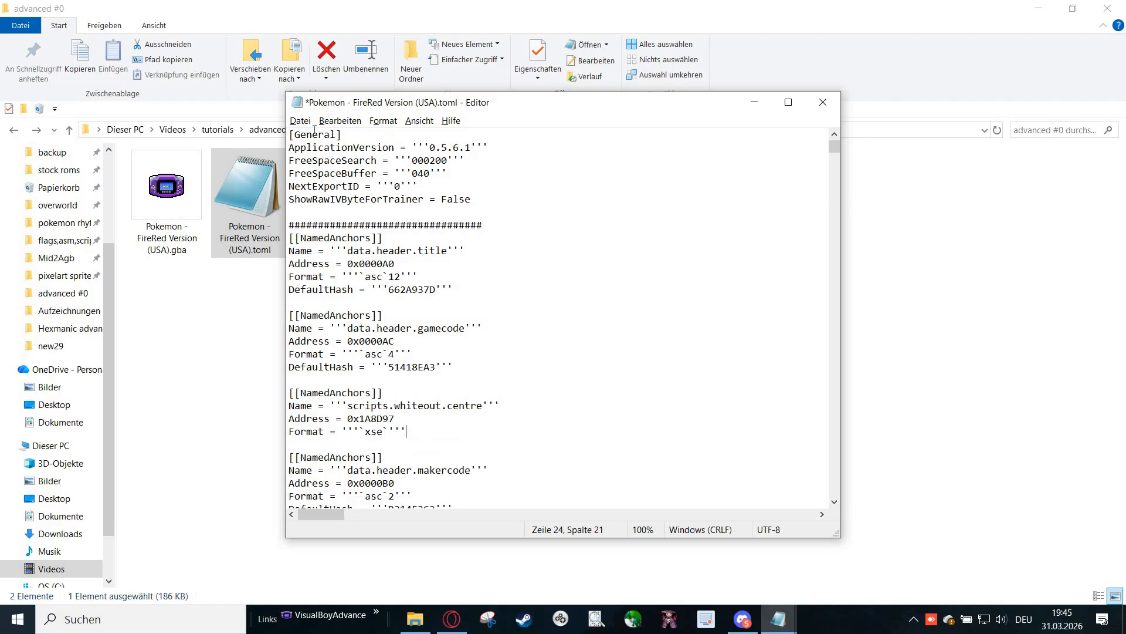
{"action": "key", "text": "alt+d"}
{"action": "left_click", "coordinate": [323, 183]}
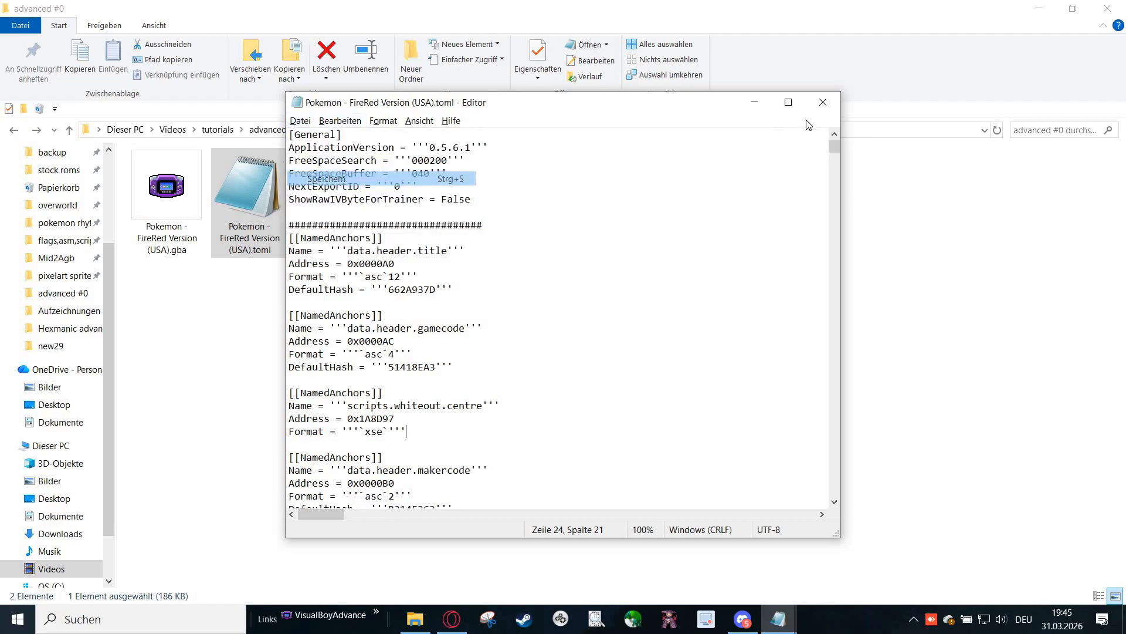
Switch to Hex Maniac Advance, go to the scripts.whiteout.centre anchor and review its decoded script.
{"action": "left_click", "coordinate": [754, 102]}
{"action": "left_click", "coordinate": [675, 627]}
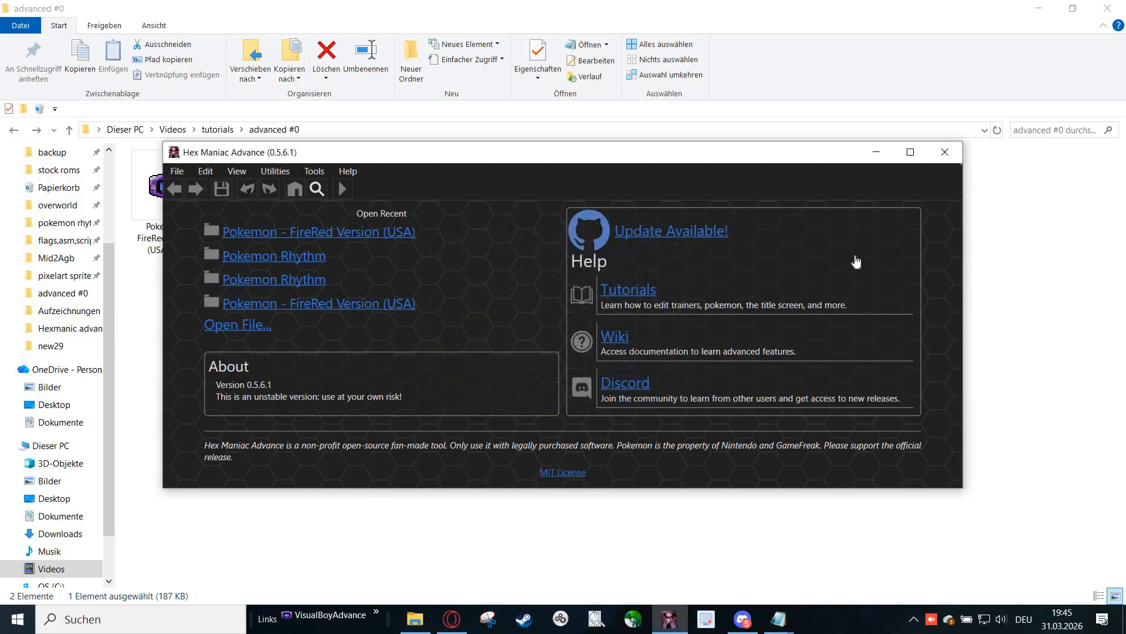
{"action": "left_click", "coordinate": [912, 155]}
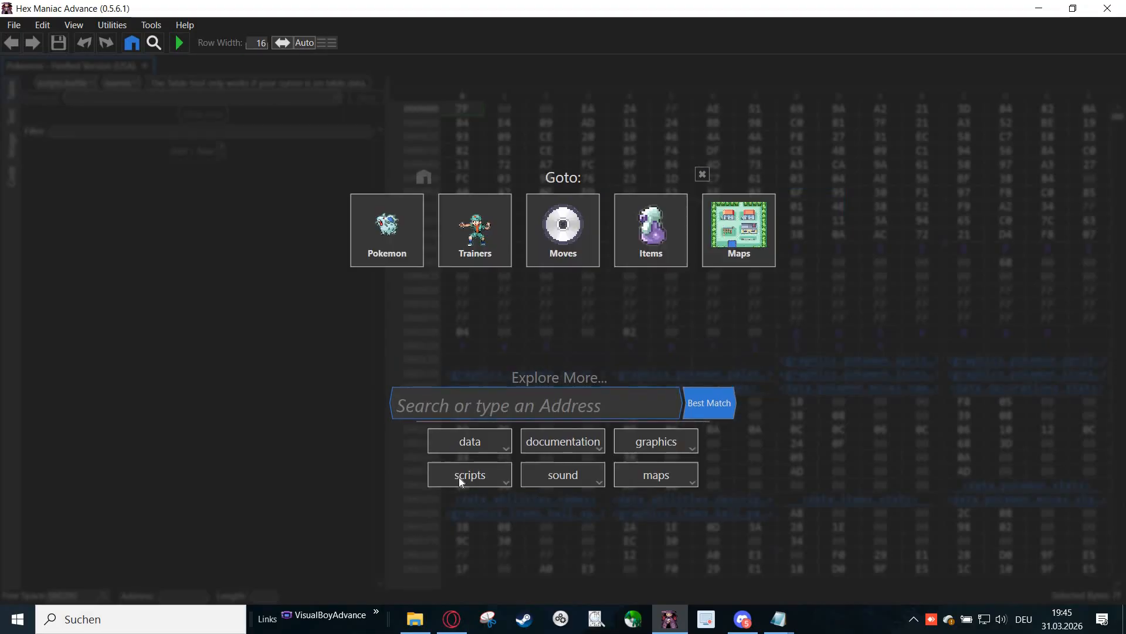
{"action": "left_click", "coordinate": [458, 477]}
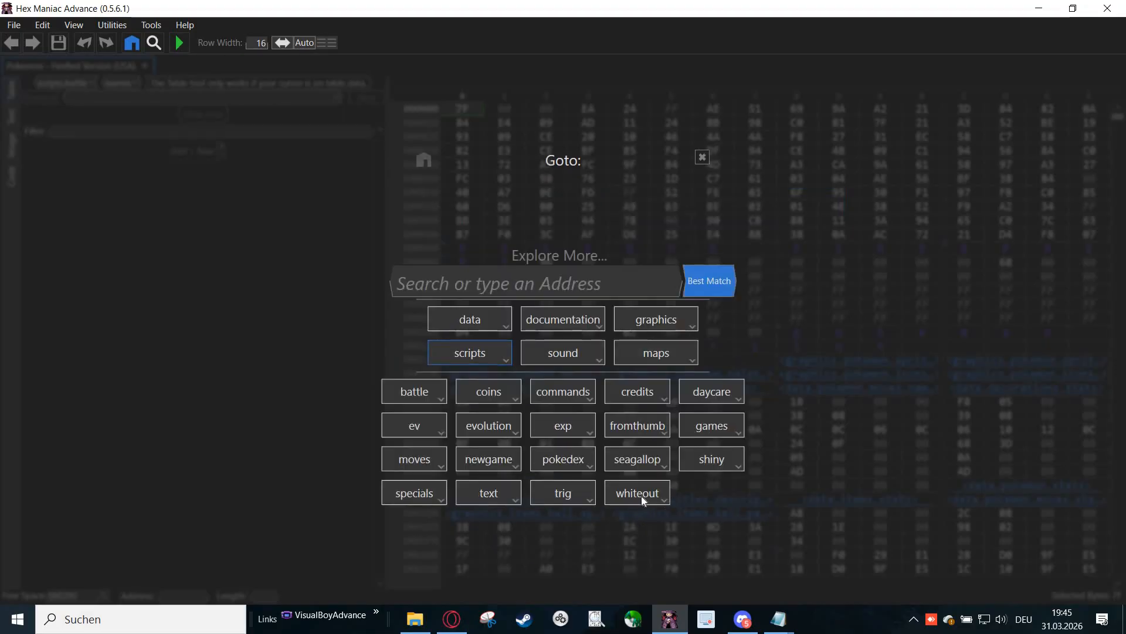
{"action": "left_click", "coordinate": [565, 503]}
{"action": "scroll", "coordinate": [791, 277], "scroll_direction": "up", "scroll_amount": 5}
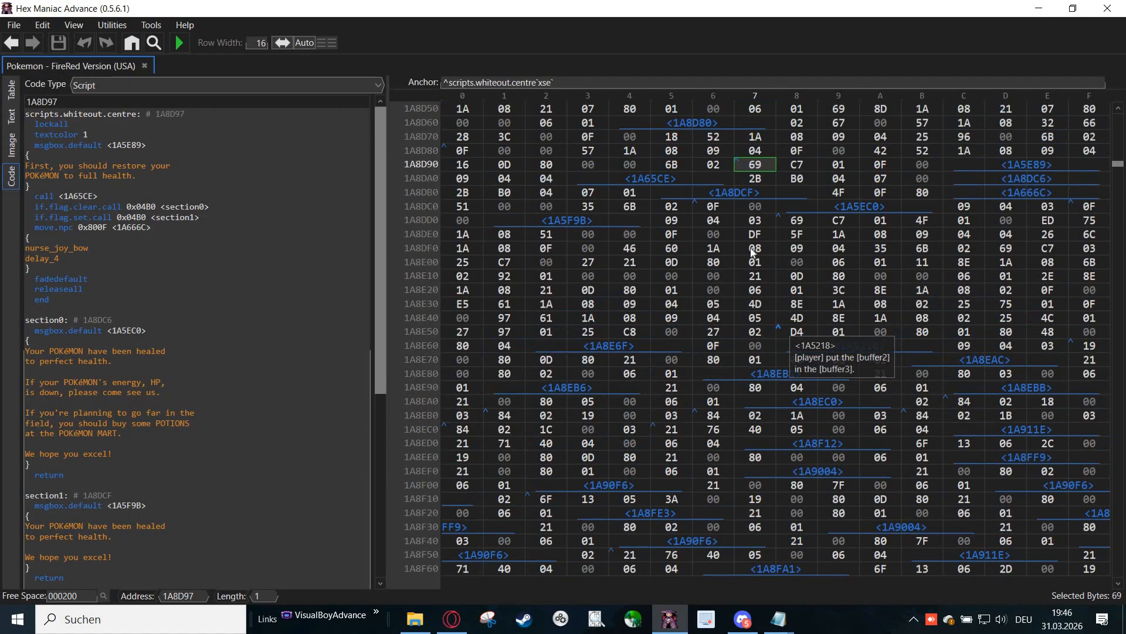
{"action": "scroll", "coordinate": [185, 318], "scroll_direction": "down", "scroll_amount": 10}
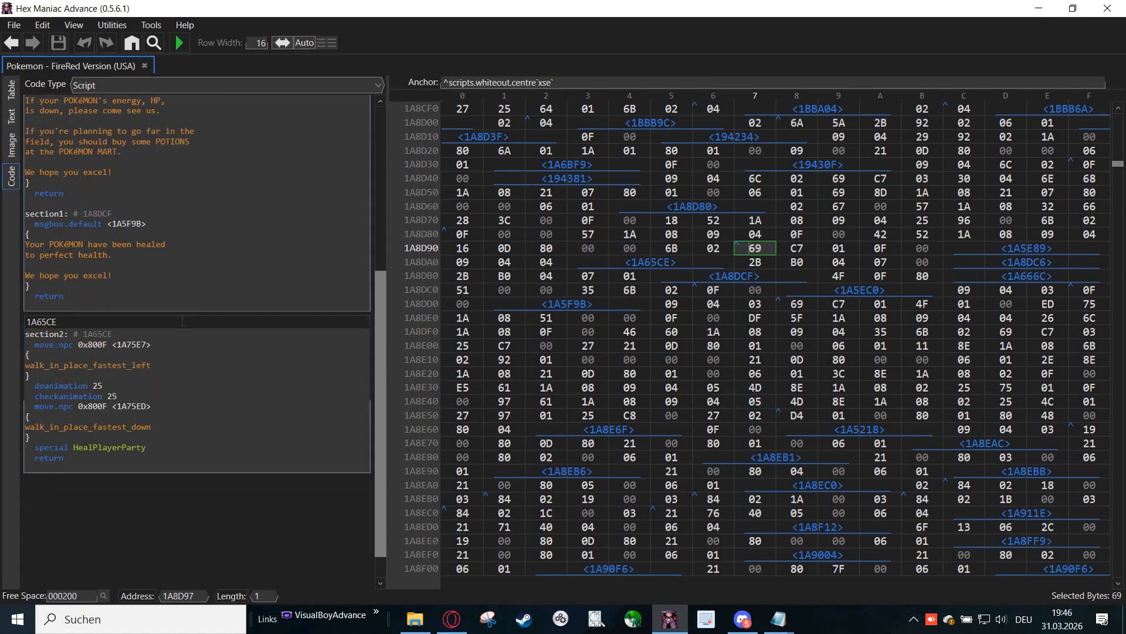
{"action": "scroll", "coordinate": [185, 318], "scroll_direction": "up", "scroll_amount": 10}
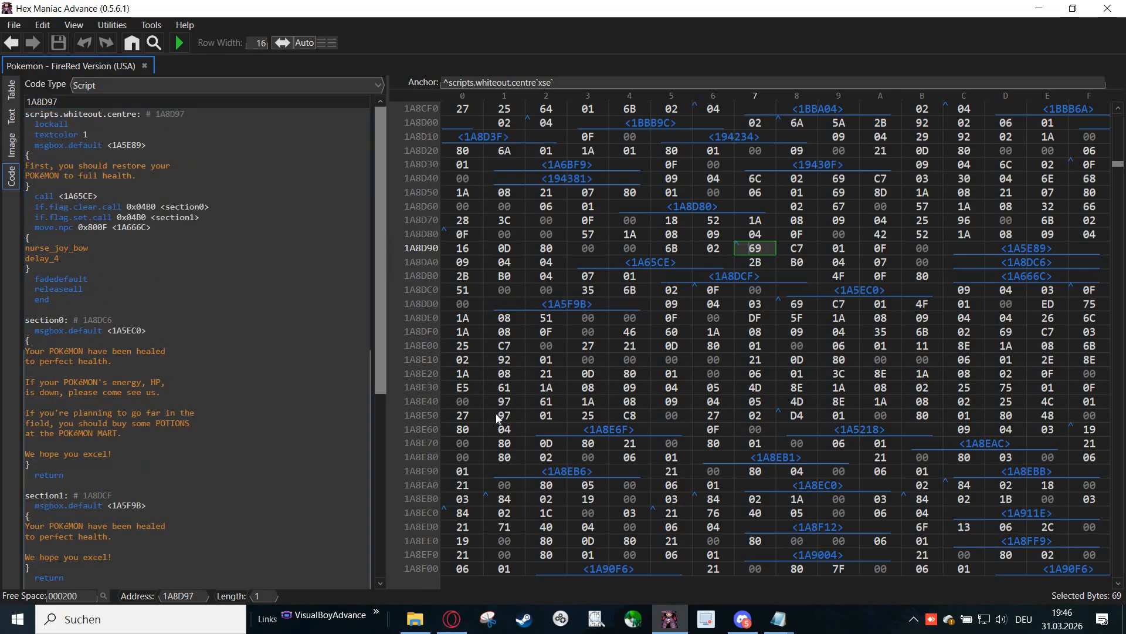
Bring up List.txt, highlight the topic "5. What are Pointers?" and return to Hex Maniac Advance.
{"action": "mouse_move", "coordinate": [779, 619]}
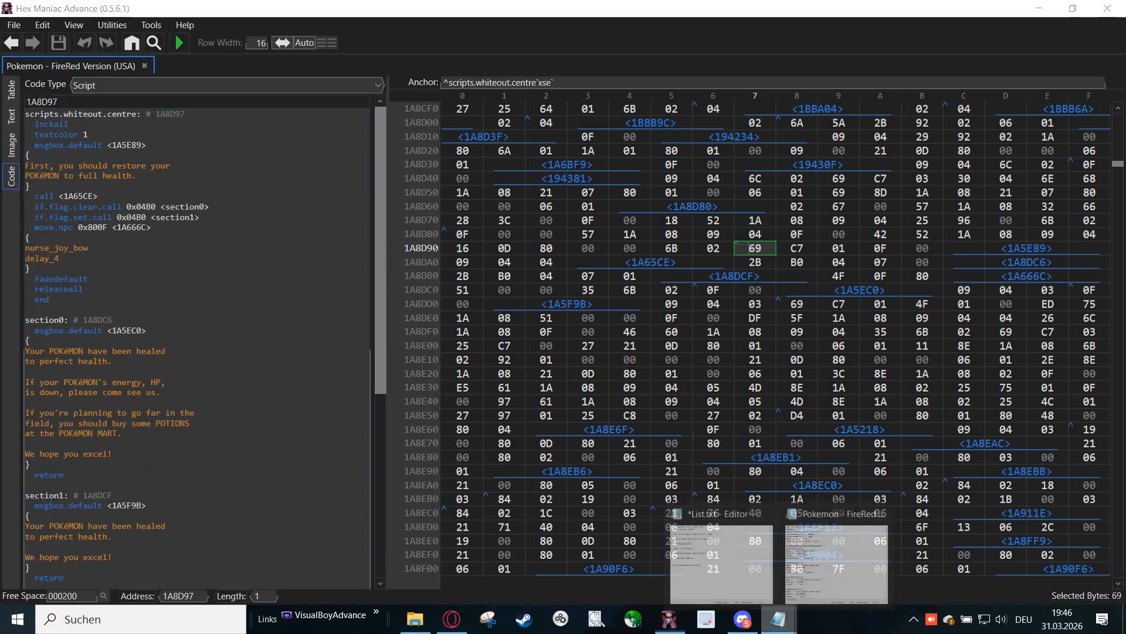
{"action": "left_click", "coordinate": [722, 551]}
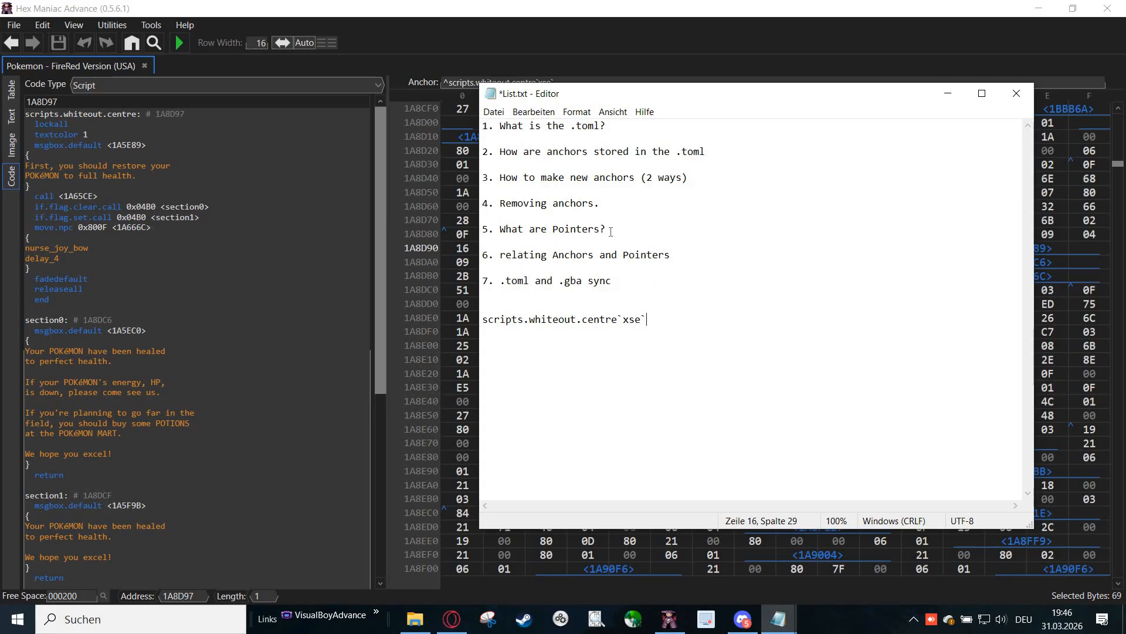
{"action": "left_click_drag", "start_coordinate": [608, 230], "coordinate": [477, 230]}
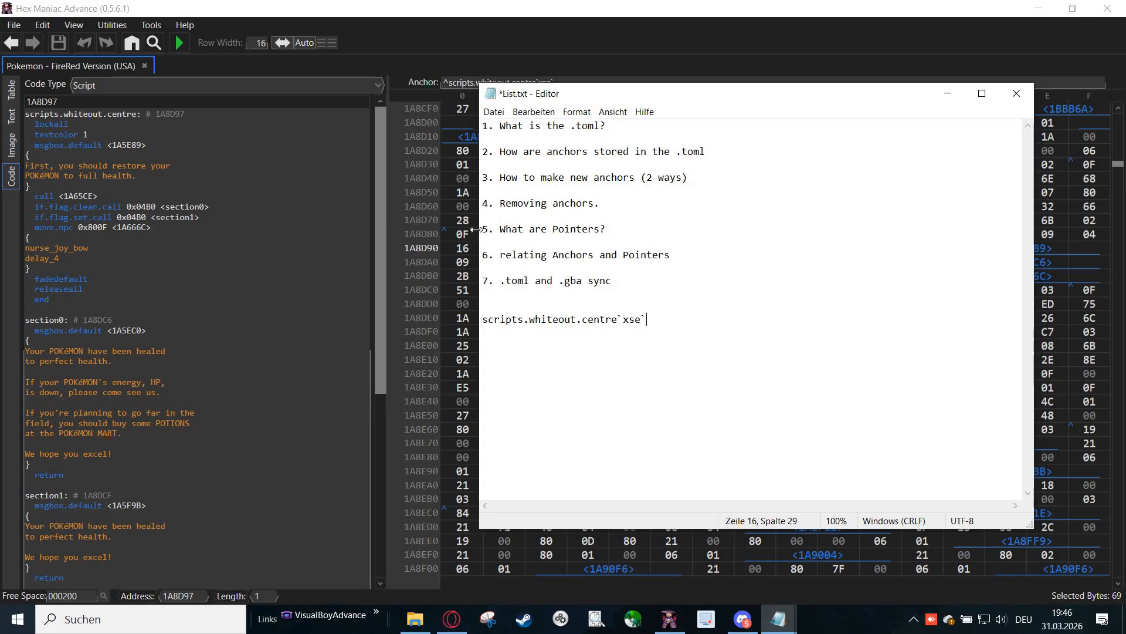
{"action": "left_click", "coordinate": [948, 95]}
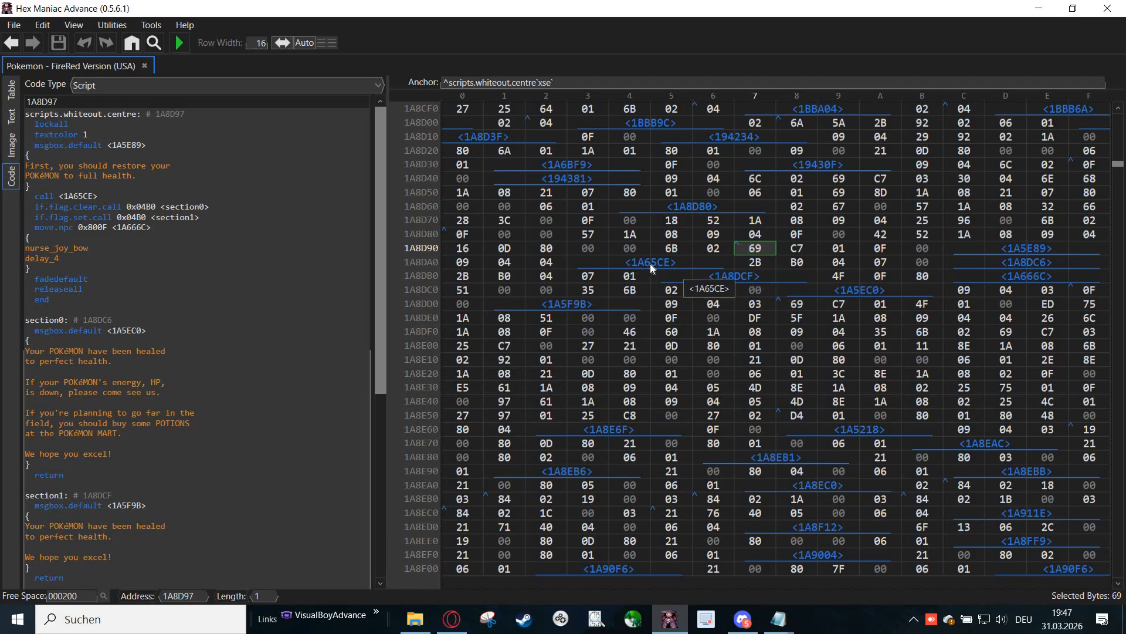
Select the 1A65CE and 1A5E89 pointers among the script's bytes, and reselect the script's first byte at 1A8D97.
{"action": "left_click", "coordinate": [628, 262]}
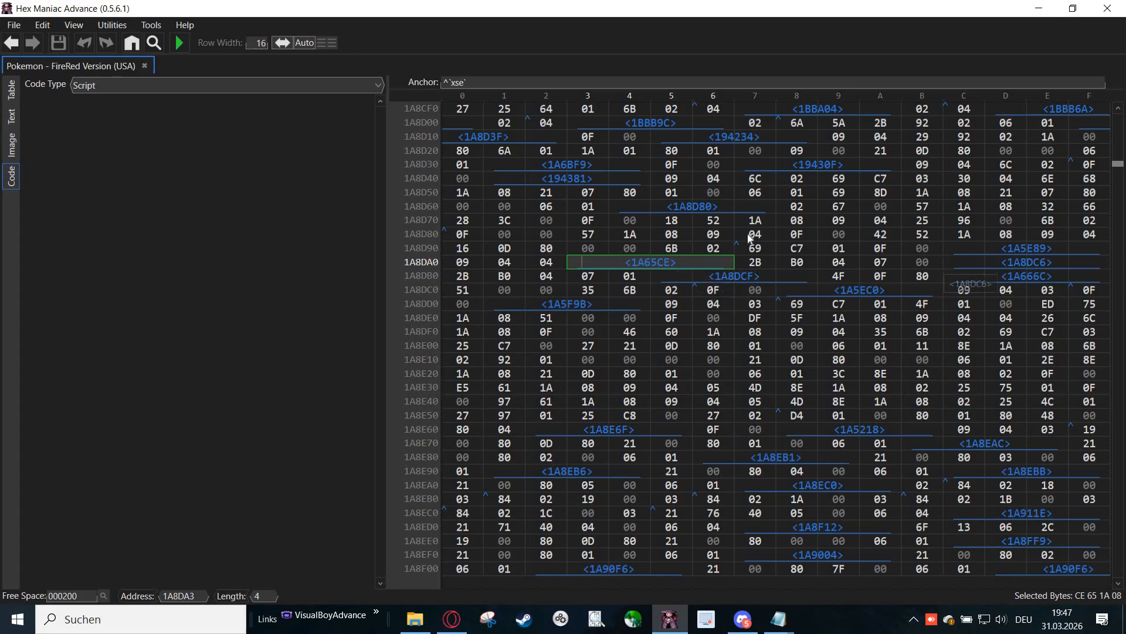
{"action": "left_click", "coordinate": [986, 248]}
{"action": "left_click", "coordinate": [756, 249]}
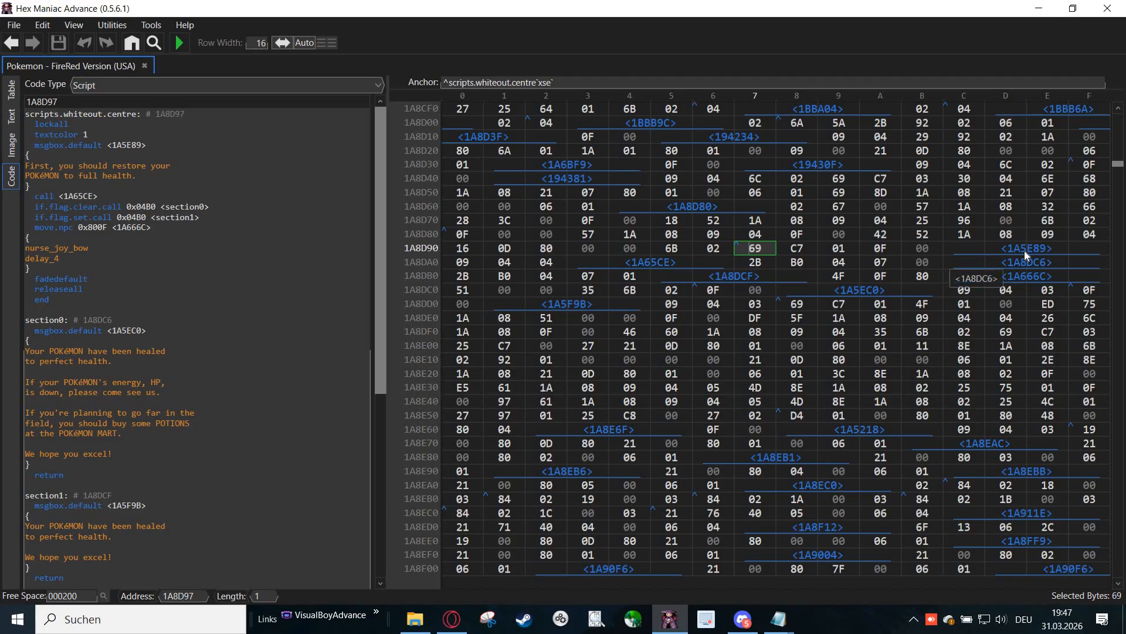
Follow the 1A5E89 pointer to its message text and highlight the text bytes from "First, you should restore" through "full health".
{"action": "mouse_move", "coordinate": [1025, 252]}
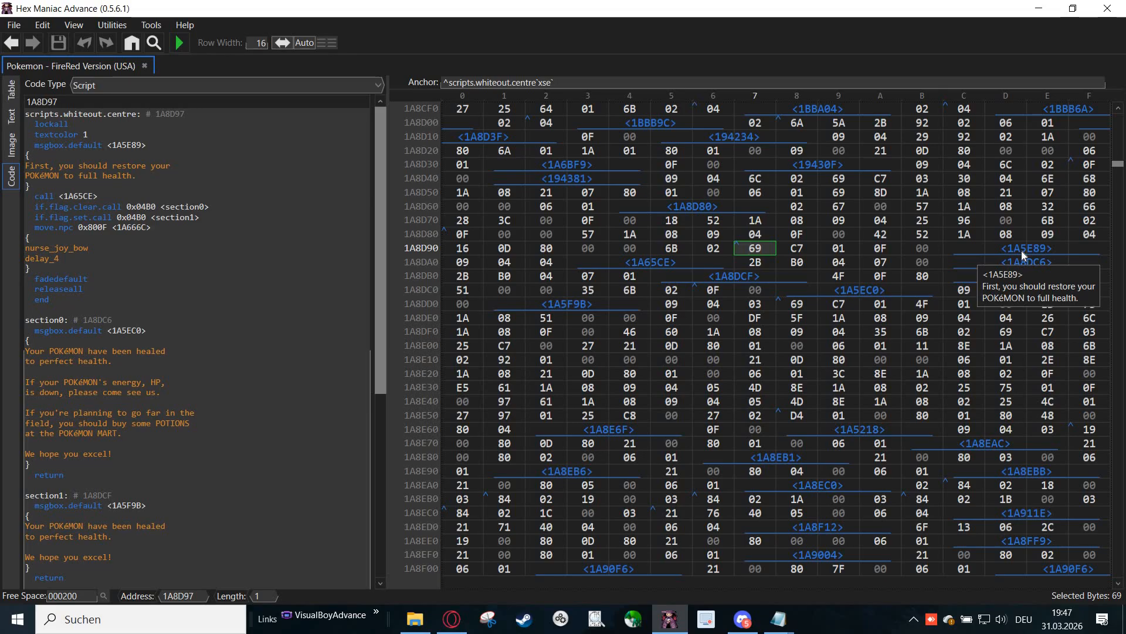
{"action": "double_click", "coordinate": [1021, 251]}
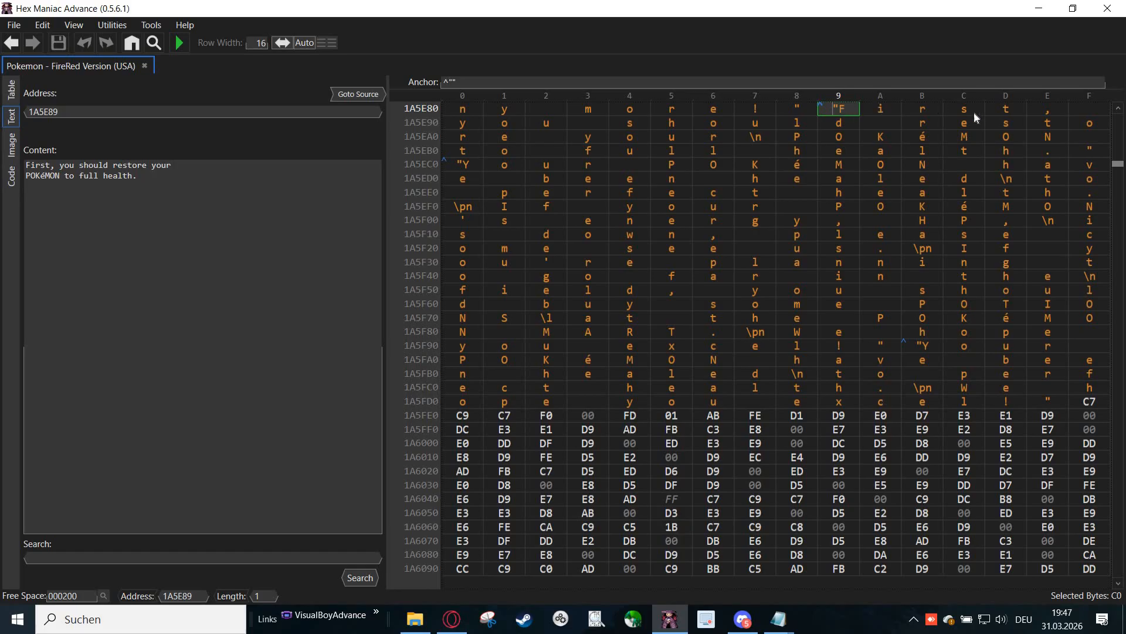
{"action": "key", "text": "shift+Right"}
{"action": "key", "text": "shift+Right"}
{"action": "key", "text": "shift+Right"}
{"action": "key", "text": "shift+Right"}
{"action": "key", "text": "shift+Right"}
{"action": "key", "text": "shift+Right"}
{"action": "key", "text": "shift+Right"}
{"action": "key", "text": "shift+Right"}
{"action": "key", "text": "shift+Right"}
{"action": "key", "text": "shift+Right"}
{"action": "key", "text": "shift+Right"}
{"action": "key", "text": "shift+Right"}
{"action": "key", "text": "shift+Right"}
{"action": "key", "text": "shift+Right"}
{"action": "key", "text": "shift+Right"}
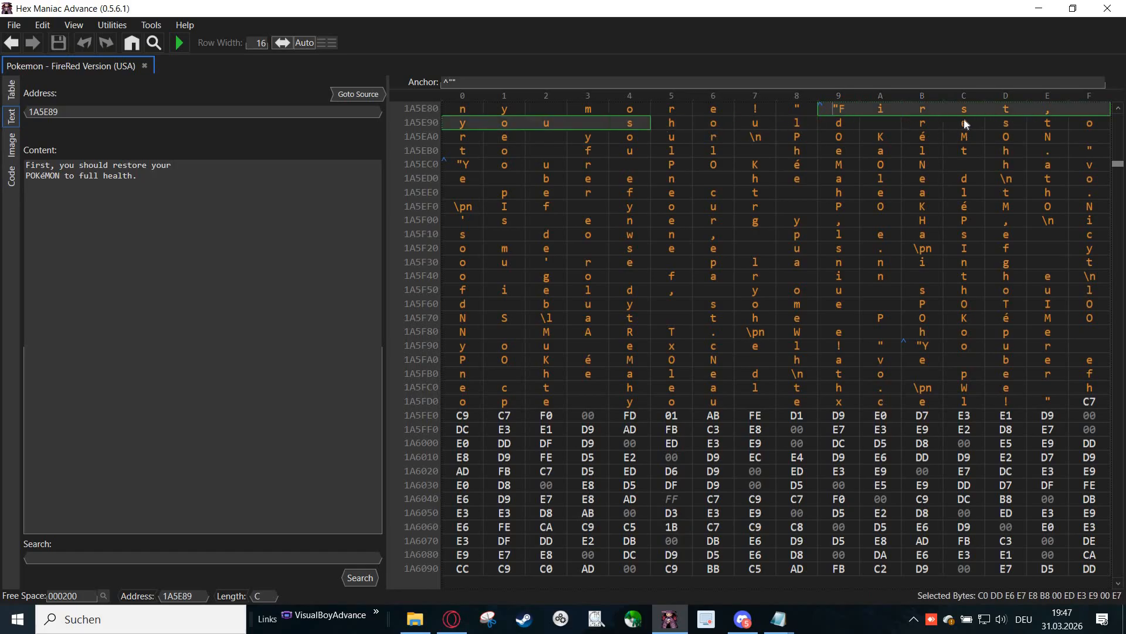
{"action": "key", "text": "shift+Right"}
{"action": "key", "text": "shift+Right"}
{"action": "key", "text": "shift+Right"}
{"action": "key", "text": "shift+Right"}
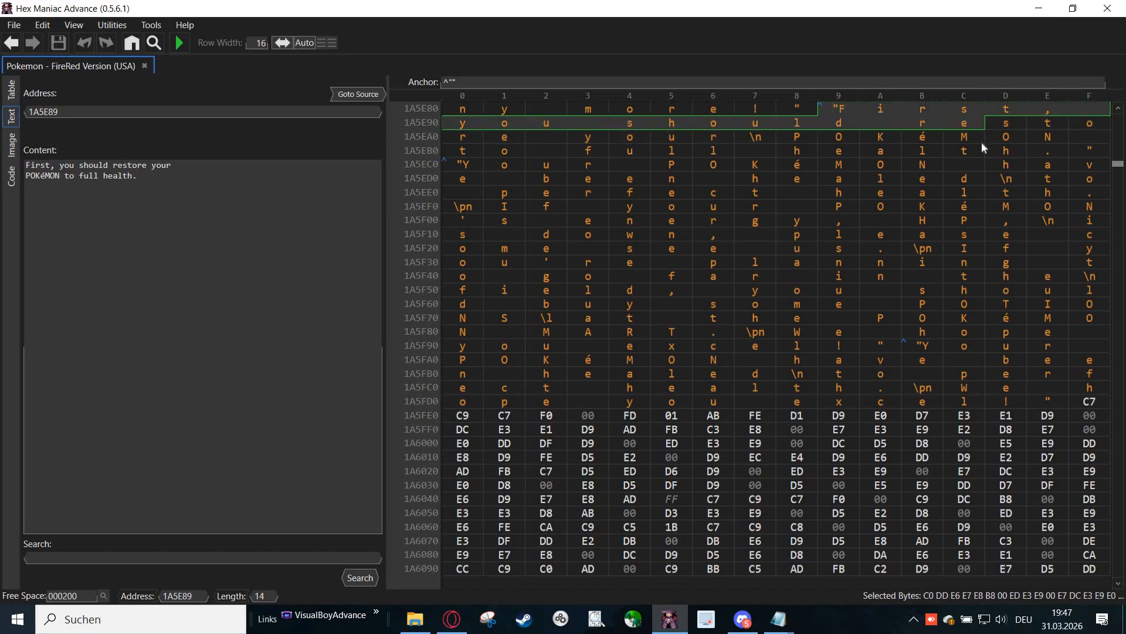
{"action": "key", "text": "shift+Down"}
{"action": "key", "text": "shift+Down"}
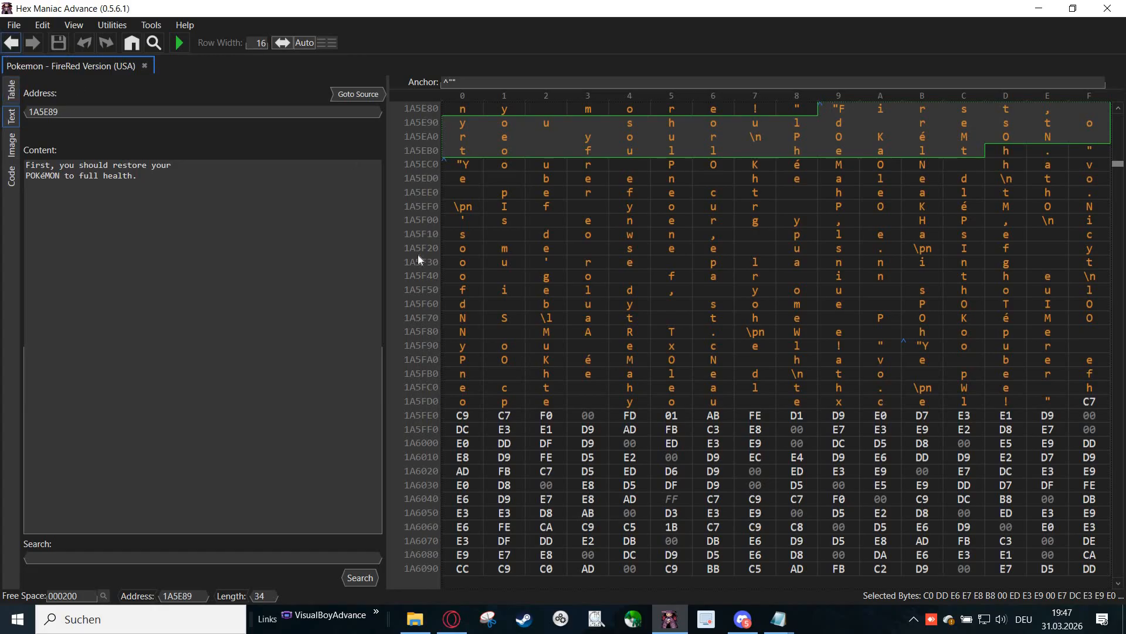
Go back to the whiteout script's bytes, select its start at 1A8D97 and reselect the 1A5E89 pointer.
{"action": "key", "text": "alt+Left"}
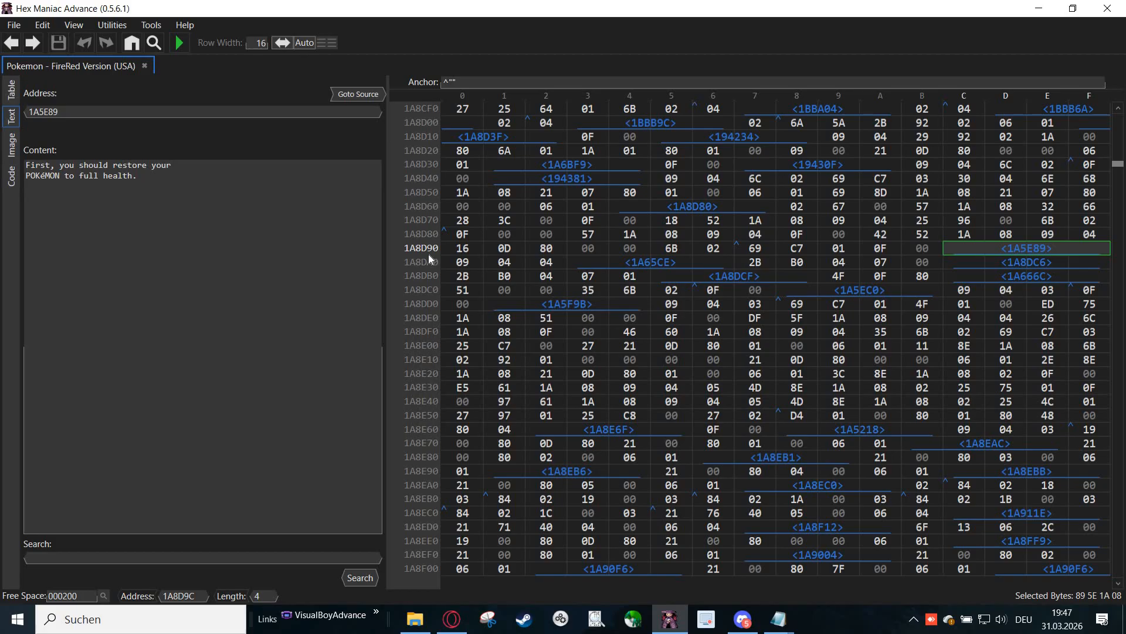
{"action": "left_click", "coordinate": [751, 249]}
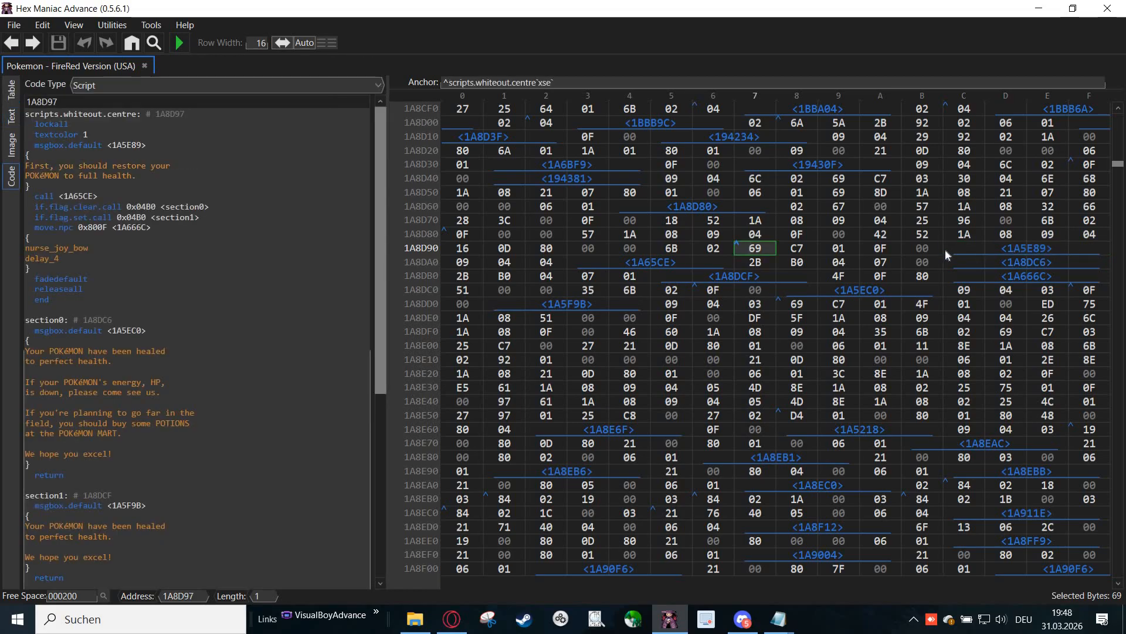
{"action": "mouse_move", "coordinate": [945, 249]}
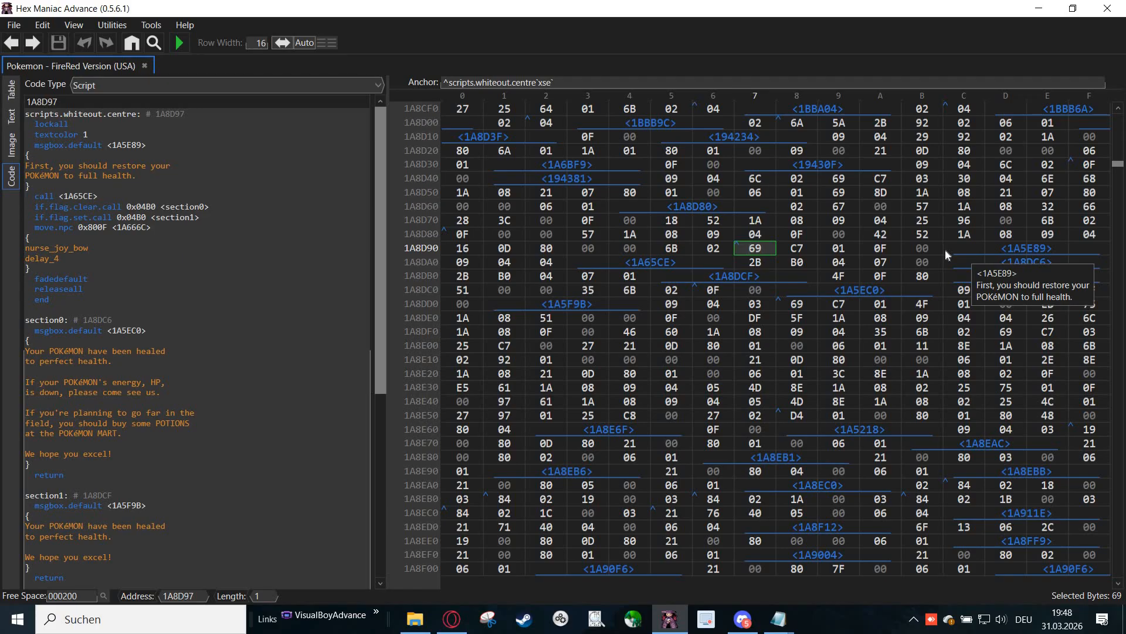
{"action": "left_click", "coordinate": [1013, 250]}
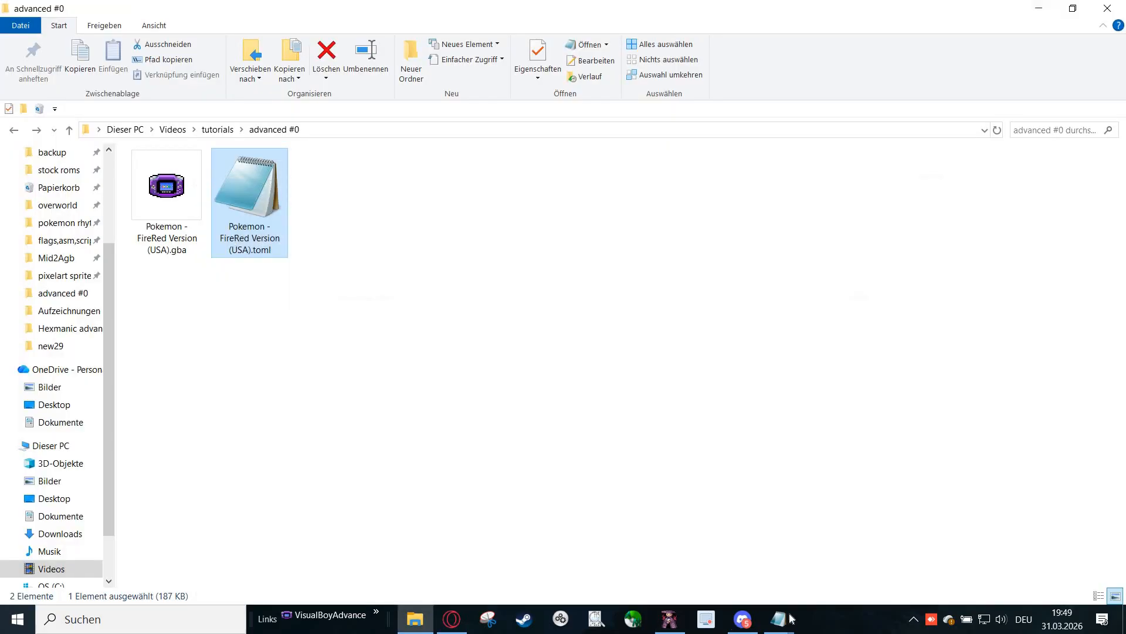
Bring up List.txt and highlight the topic "7. .toml and .gba sync".
{"action": "left_click", "coordinate": [789, 614]}
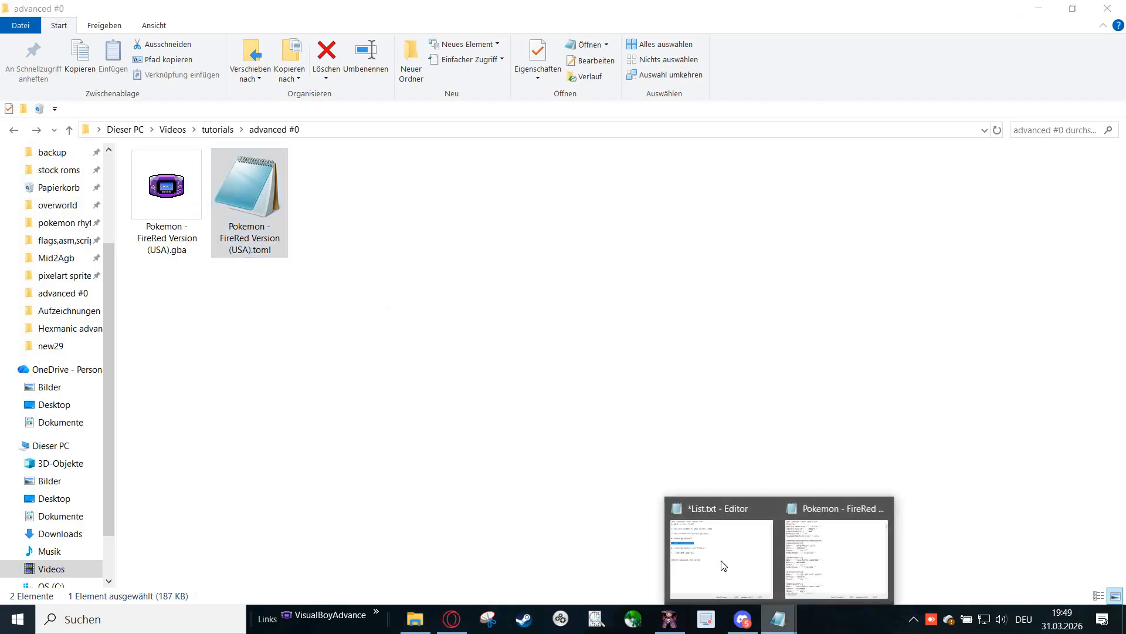
{"action": "left_click", "coordinate": [724, 546]}
{"action": "left_click", "coordinate": [619, 286]}
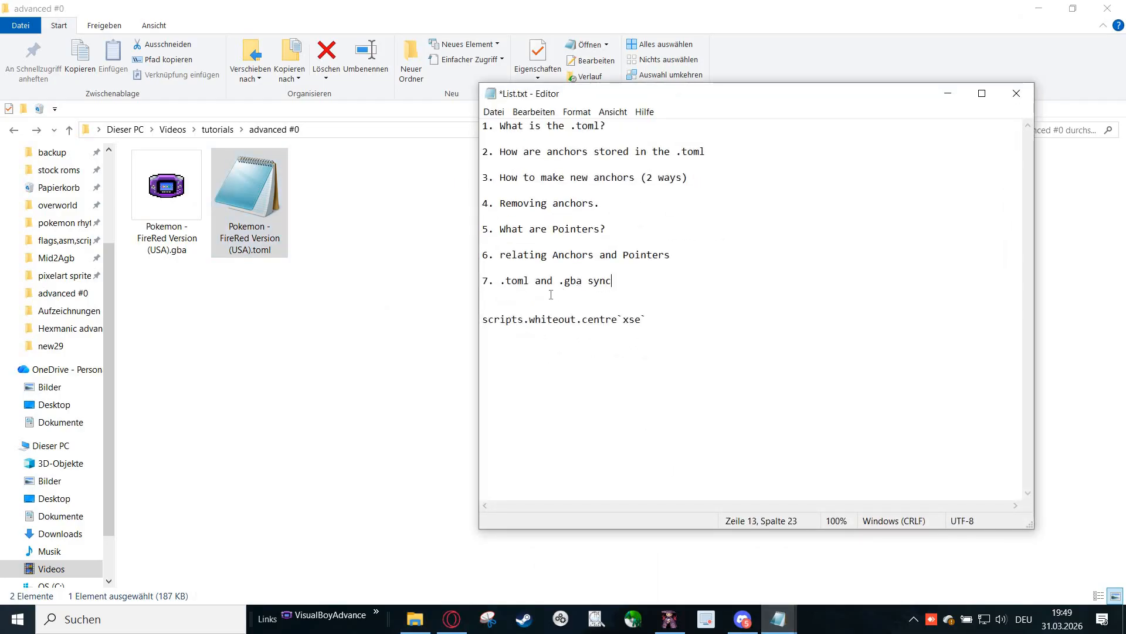
{"action": "key", "text": "ctrl+shift+Left"}
{"action": "key", "text": "ctrl+shift+Left"}
{"action": "key", "text": "ctrl+shift+Left"}
{"action": "key", "text": "ctrl+shift+Left"}
{"action": "key", "text": "ctrl+shift+Left"}
{"action": "key", "text": "ctrl+shift+Left"}
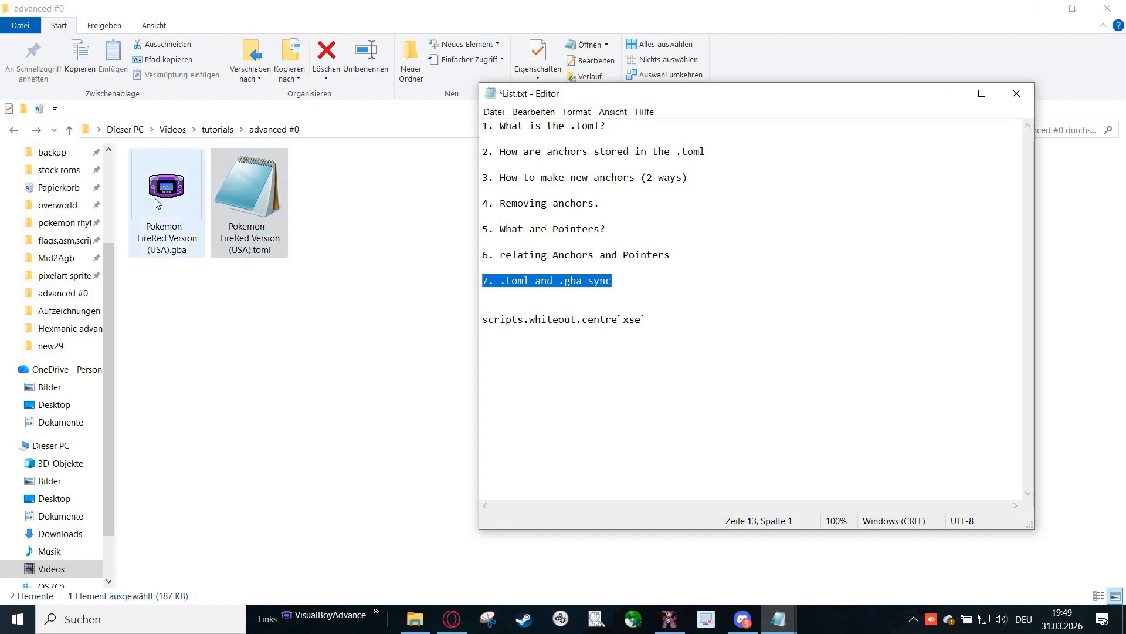
Create a new folder named "backup" inside the "advanced #0" folder.
{"action": "left_click", "coordinate": [281, 303]}
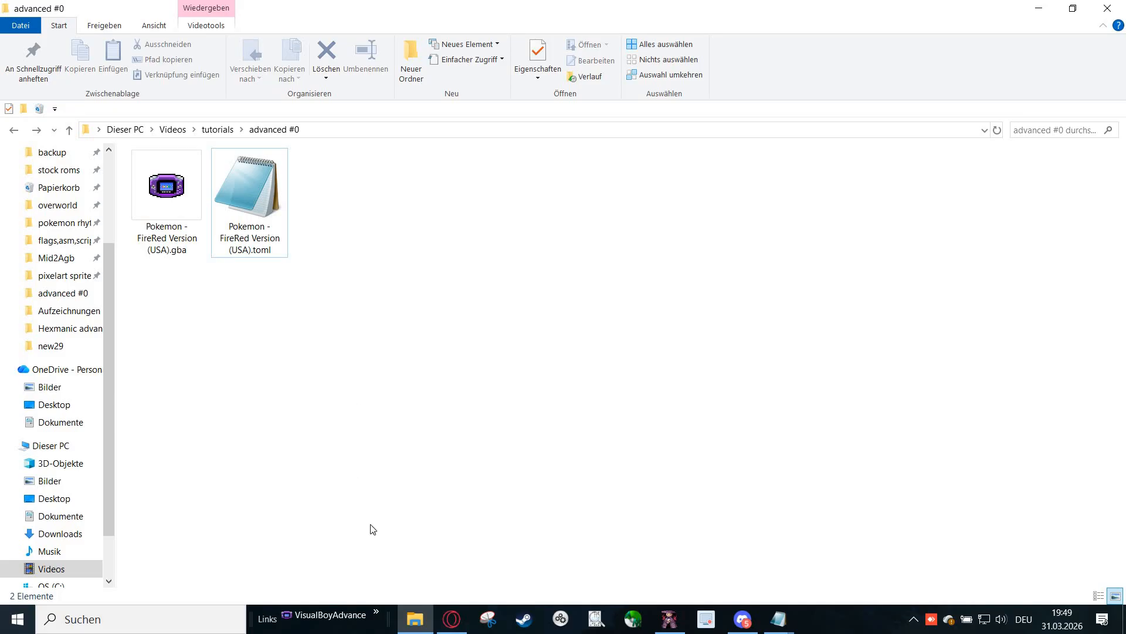
{"action": "right_click", "coordinate": [390, 548]}
{"action": "mouse_move", "coordinate": [528, 545]}
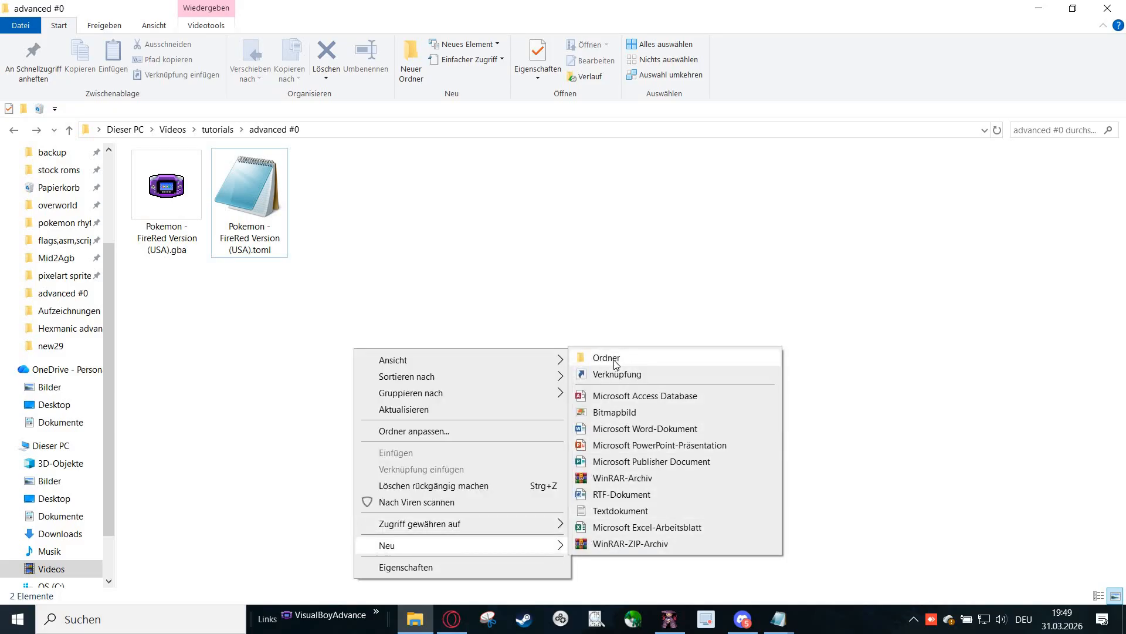
{"action": "left_click", "coordinate": [613, 360]}
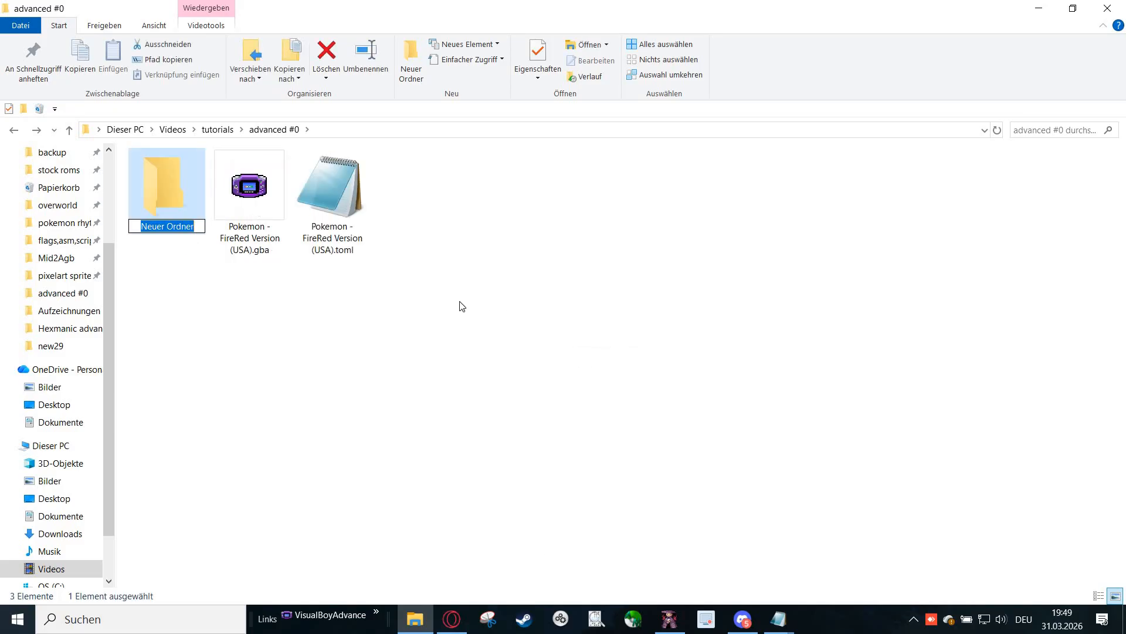
{"action": "type", "text": "backup"}
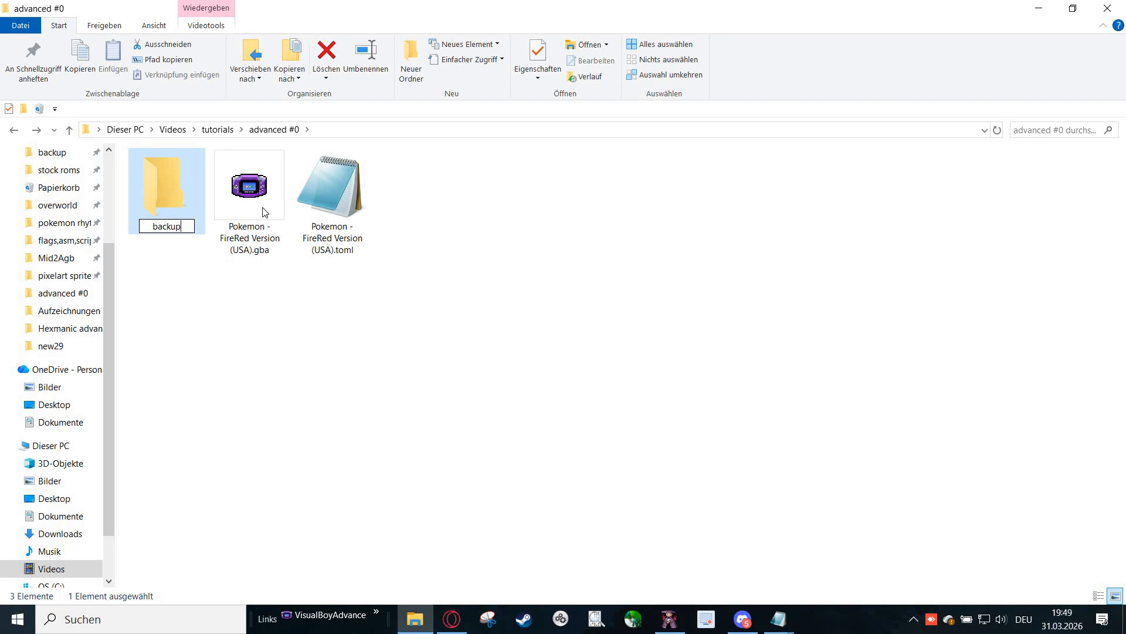
Copy Pokemon - FireRed Version (USA).gba into the backup folder.
{"action": "left_click", "coordinate": [262, 209]}
{"action": "right_click", "coordinate": [262, 204]}
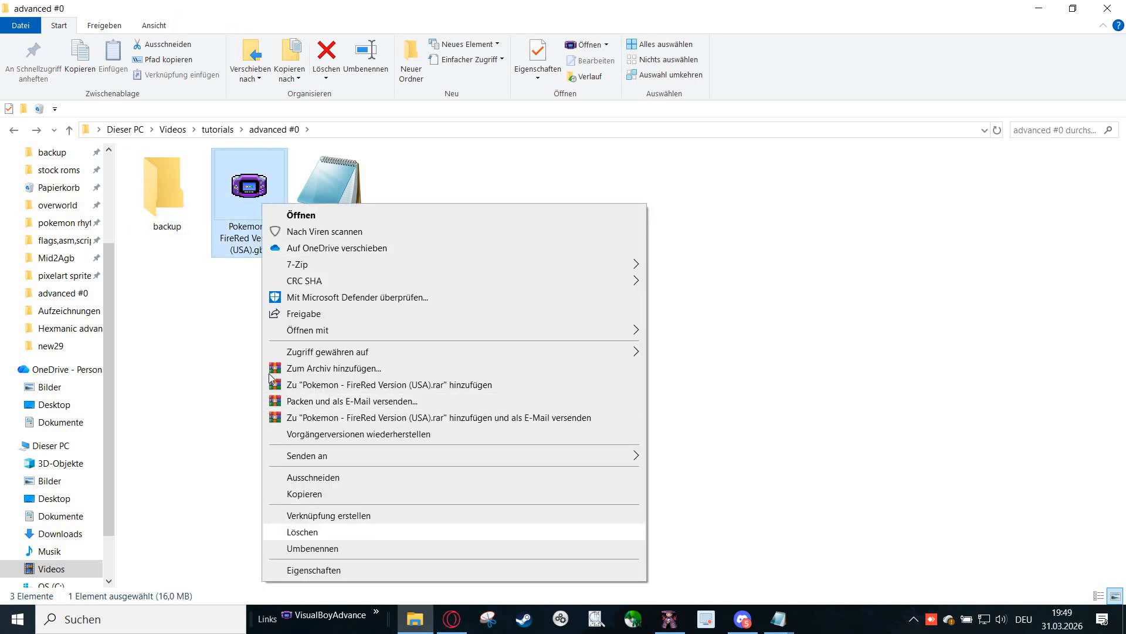
{"action": "left_click", "coordinate": [311, 494]}
{"action": "double_click", "coordinate": [160, 196]}
{"action": "right_click", "coordinate": [372, 304]}
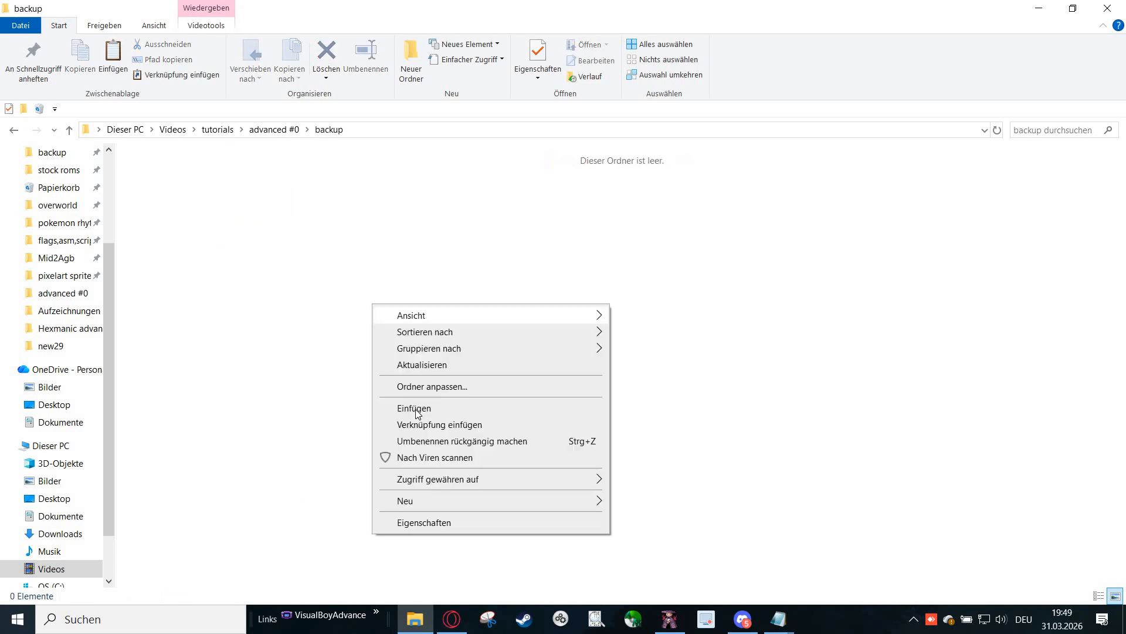
{"action": "left_click", "coordinate": [417, 409]}
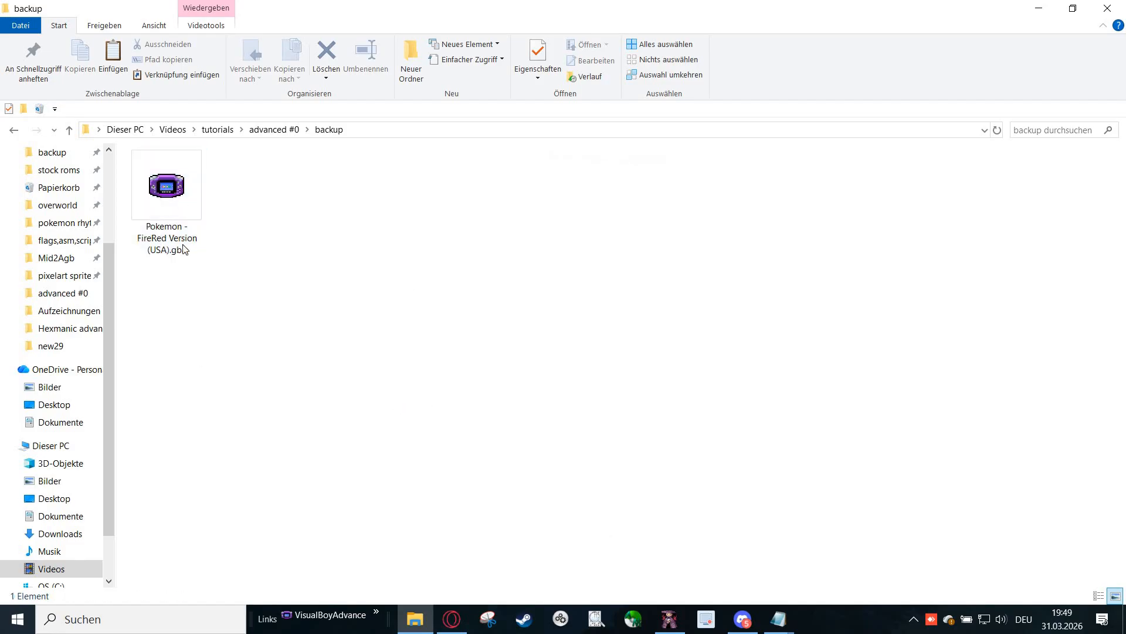
{"action": "left_click", "coordinate": [176, 211]}
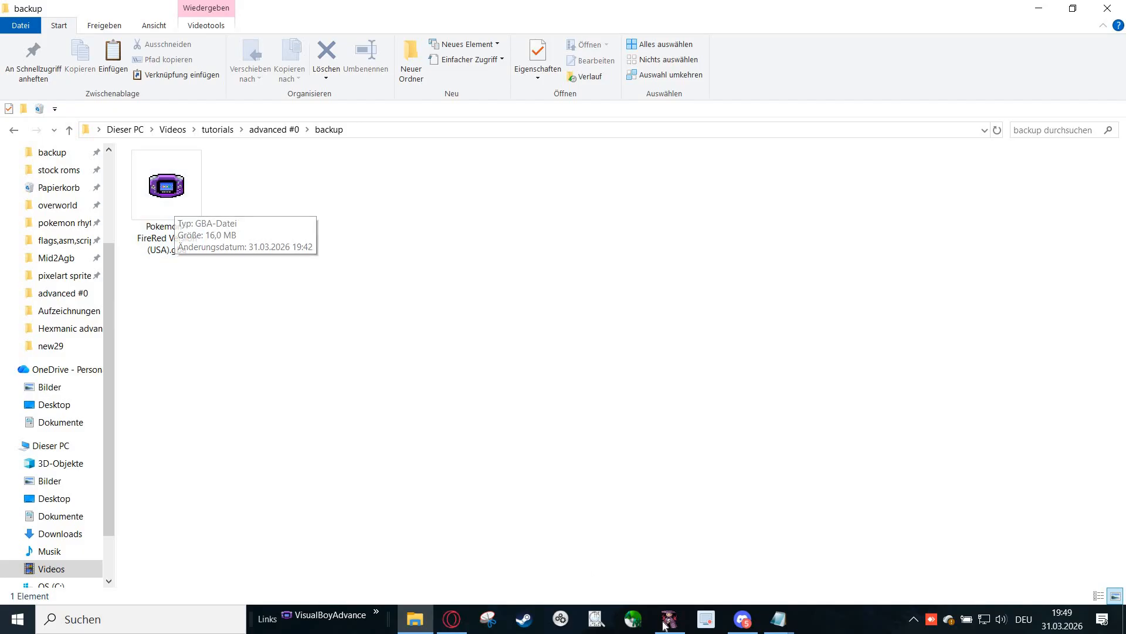
{"action": "mouse_move", "coordinate": [665, 625]}
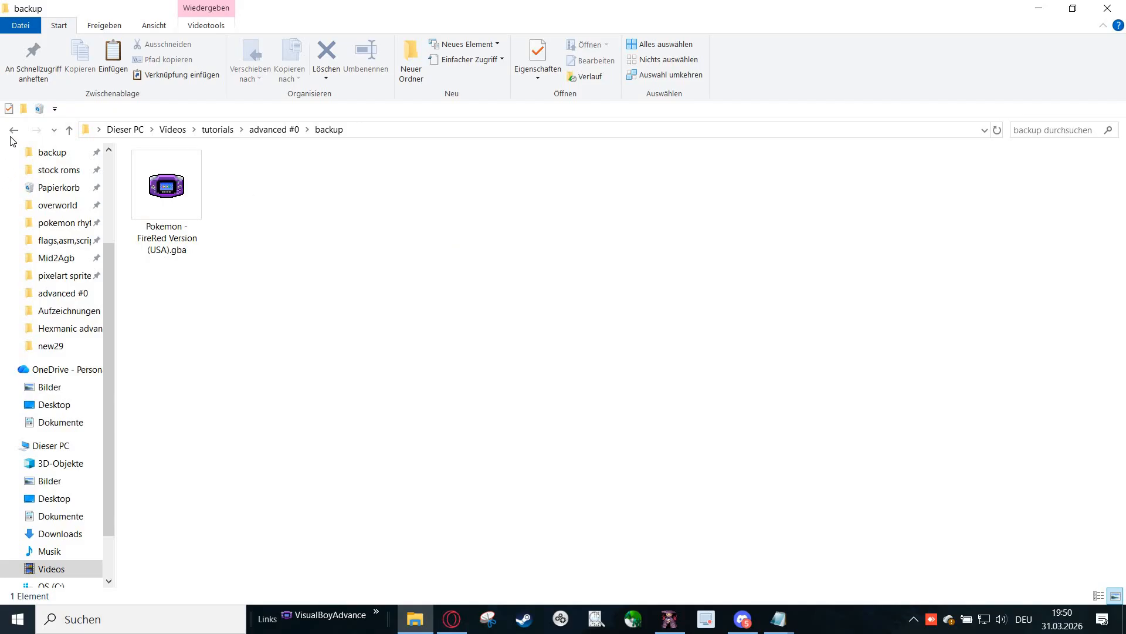
Copy Pokemon - FireRed Version (USA).toml from "advanced #0" into the backup folder as well.
{"action": "key", "text": "alt+Left"}
{"action": "left_click", "coordinate": [333, 211]}
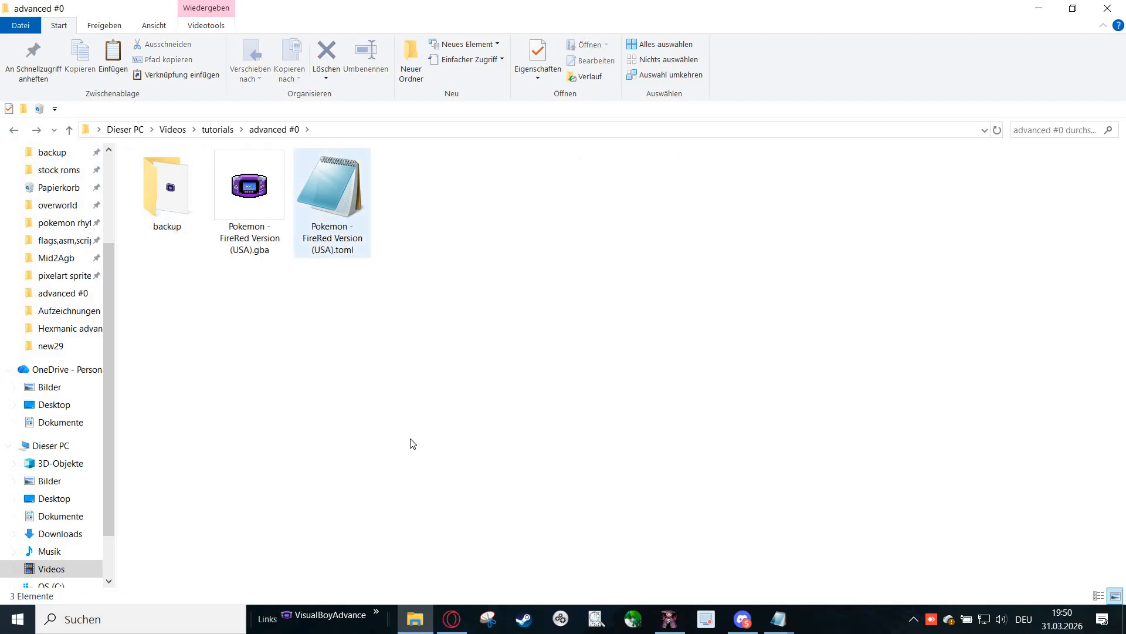
{"action": "right_click", "coordinate": [332, 208]}
{"action": "left_click", "coordinate": [374, 518]}
{"action": "double_click", "coordinate": [150, 191]}
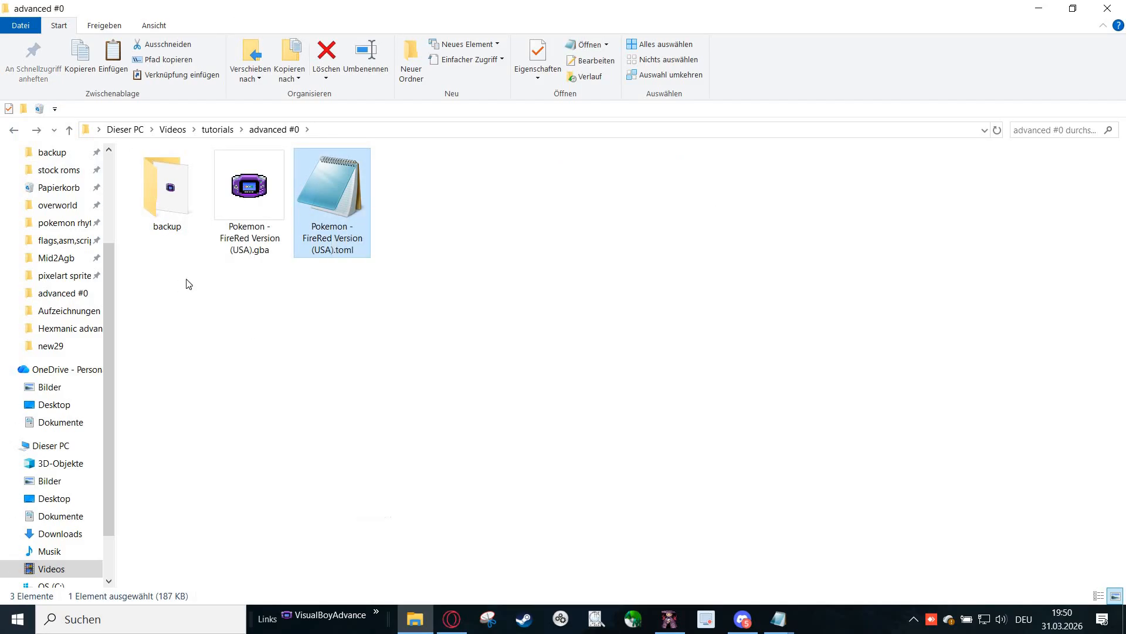
{"action": "right_click", "coordinate": [265, 311]}
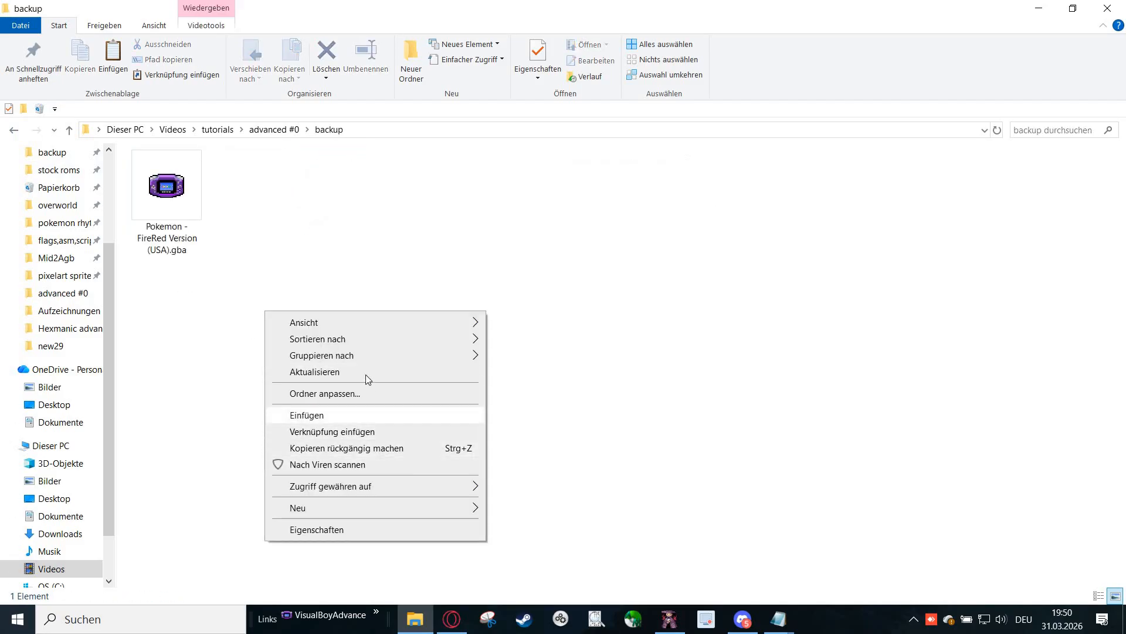
{"action": "left_click", "coordinate": [365, 414]}
{"action": "left_click", "coordinate": [173, 367]}
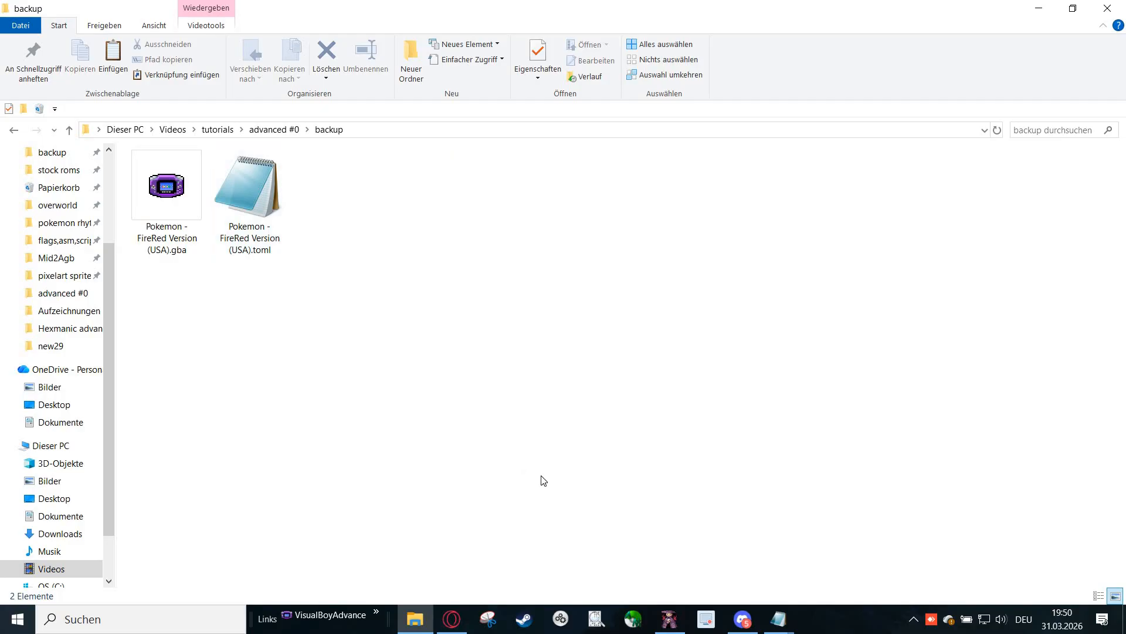
Switch to Hex Maniac Advance to look at its Export Backup option, and return to the backup folder in File Explorer.
{"action": "left_click", "coordinate": [669, 619]}
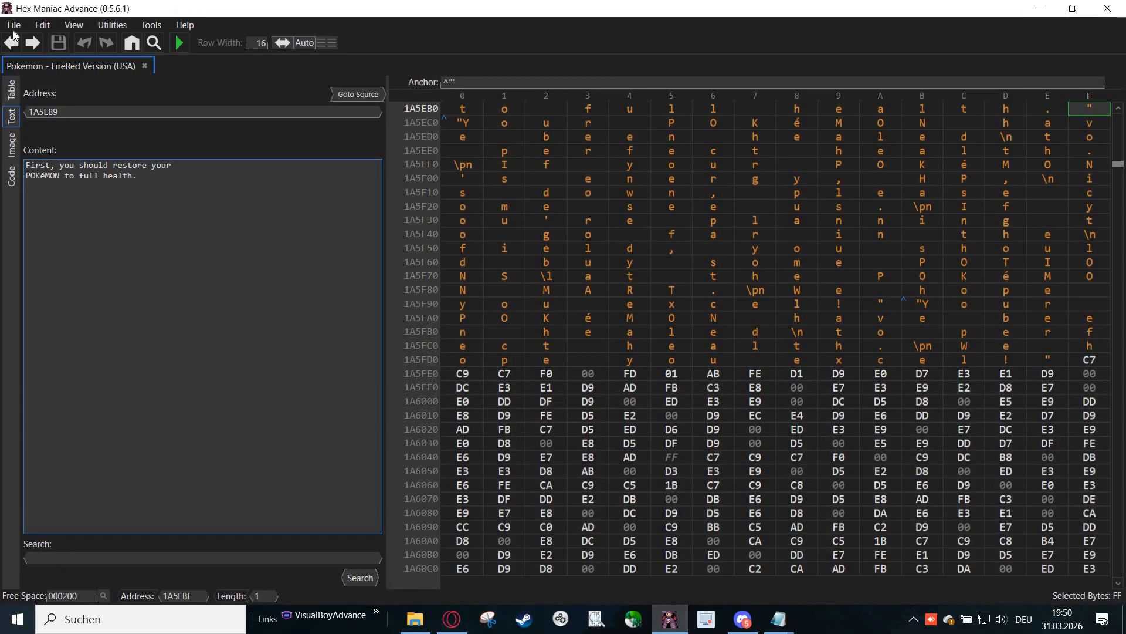
{"action": "left_click", "coordinate": [13, 26]}
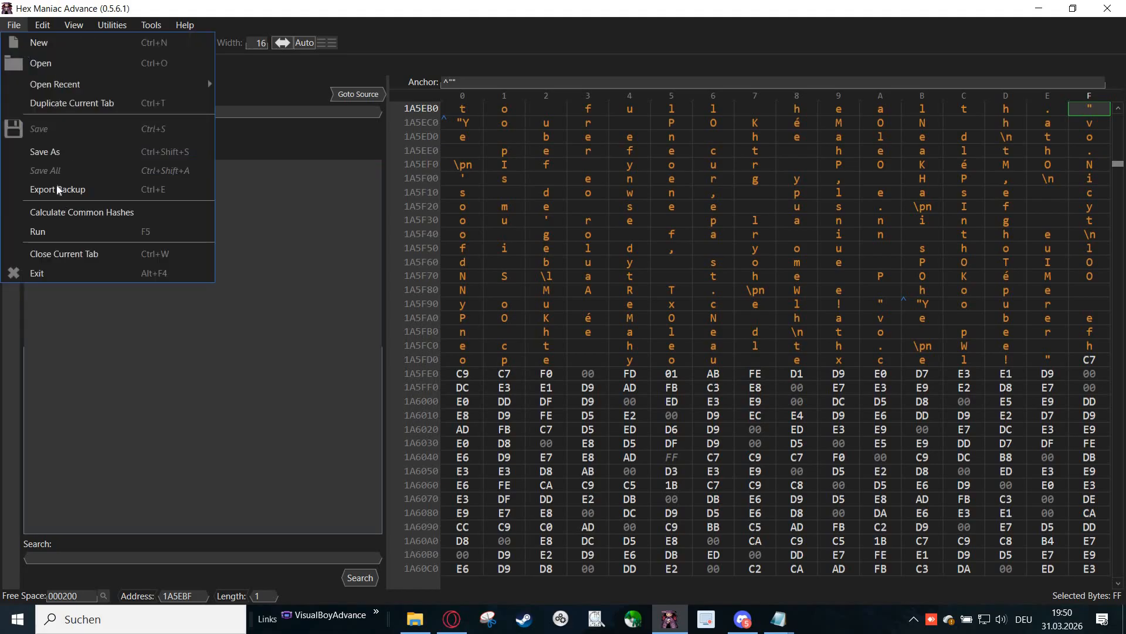
{"action": "left_click", "coordinate": [217, 369]}
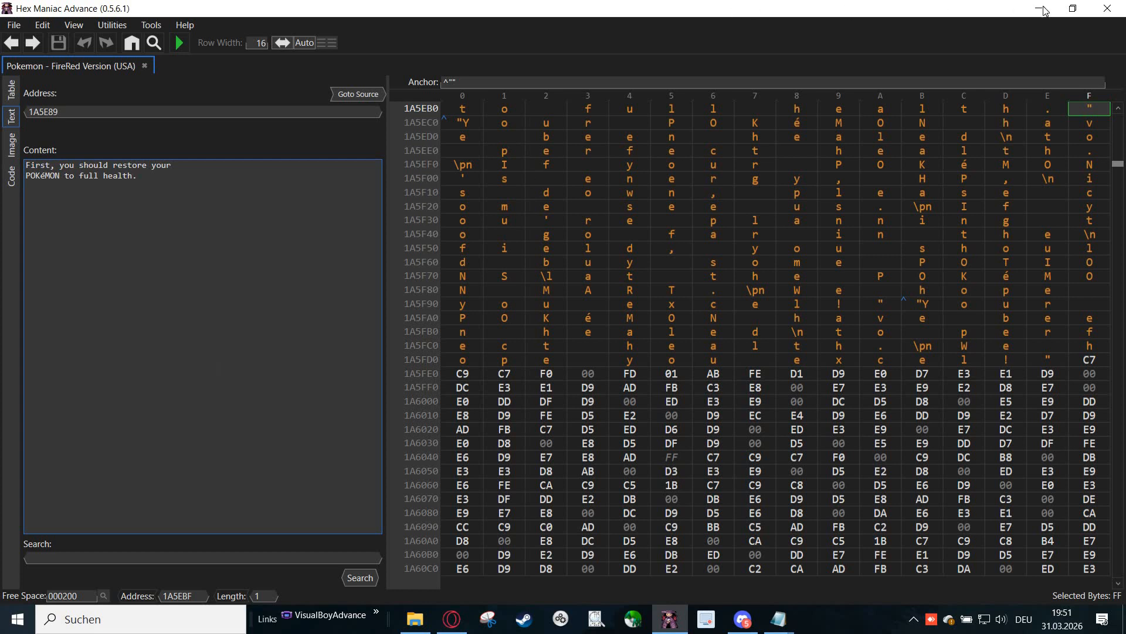
{"action": "key", "text": "alt+Tab"}
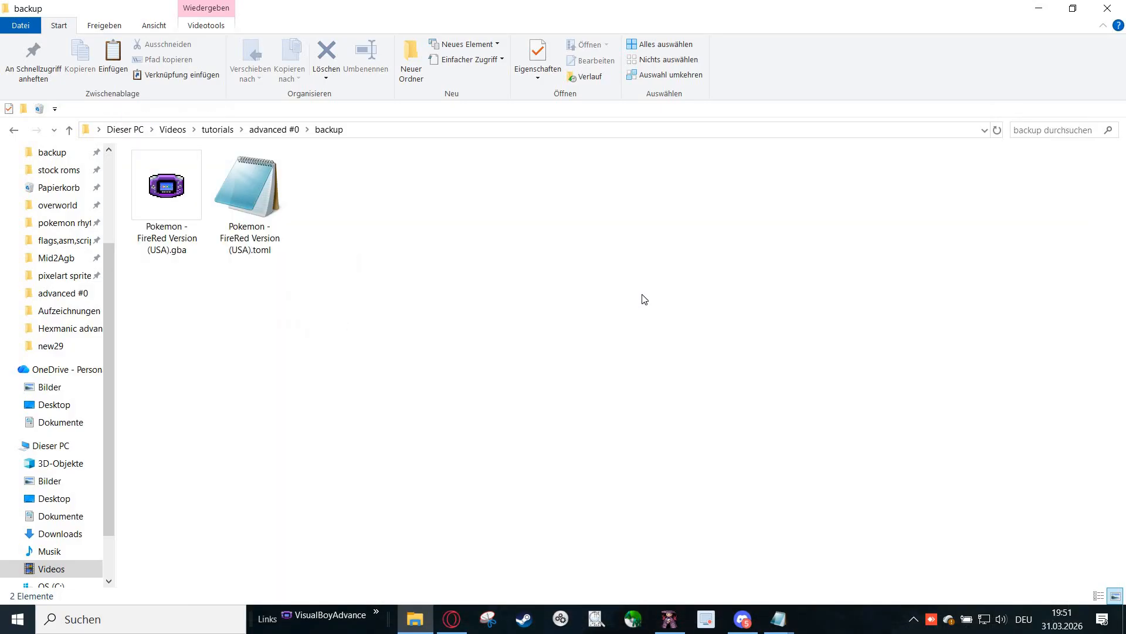